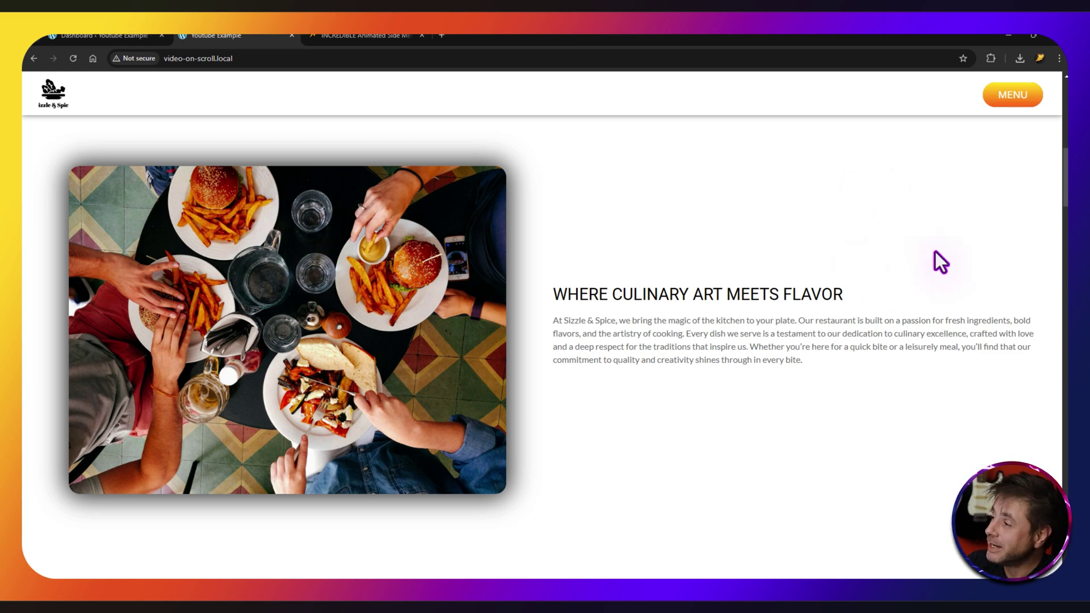
Preview the demo site's animated side menu by opening it and closing it again
left_click(1004, 101)
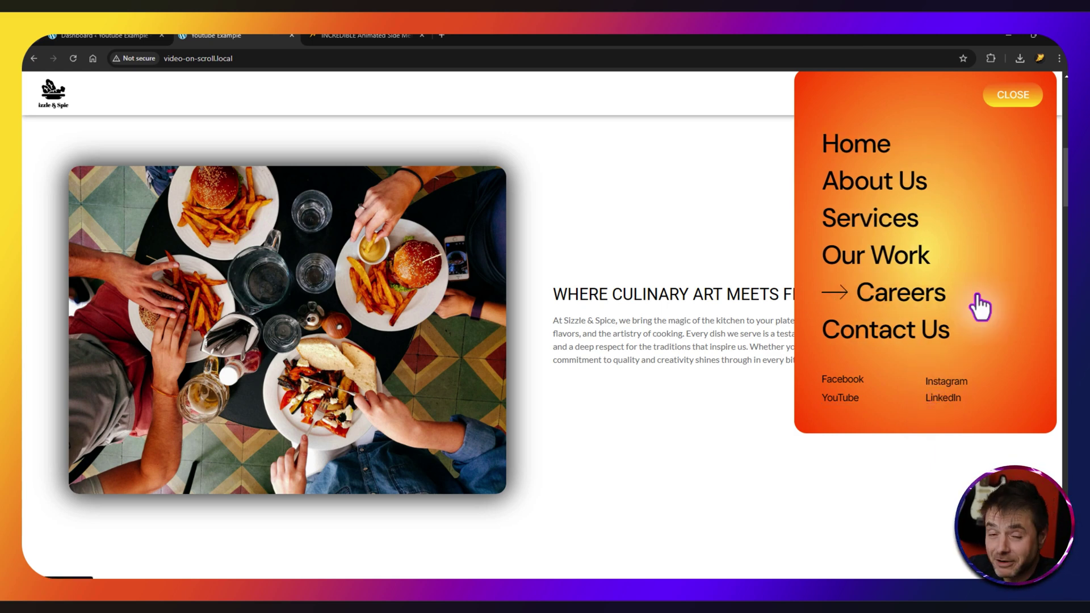
left_click(1009, 95)
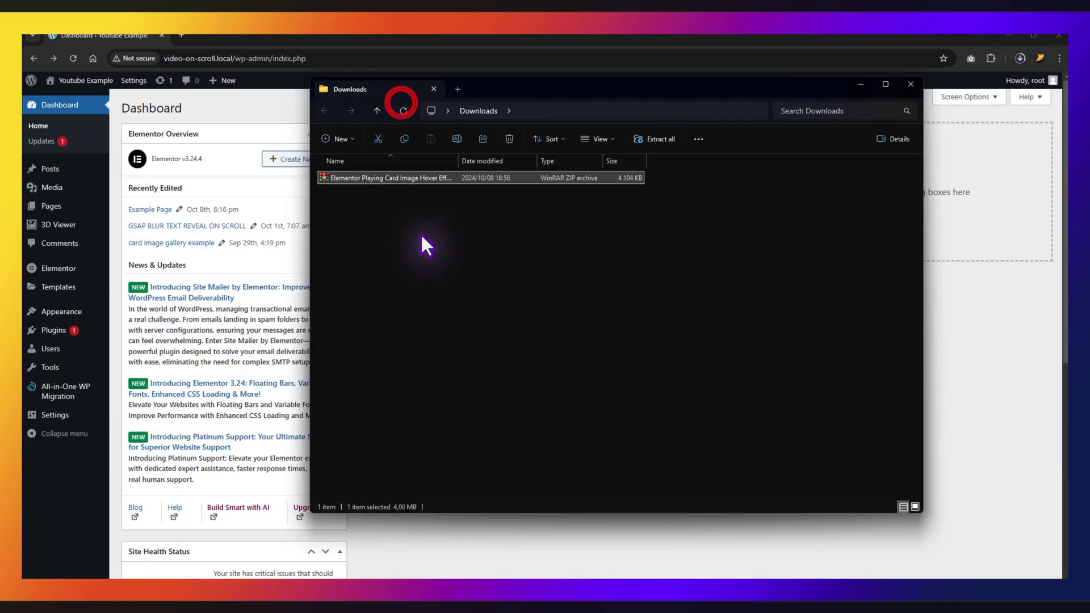
Extract the template file from the downloaded Elementor Playing Card Image Hover Effect with Animated Popup archive into the Downloads folder
double_click(407, 177)
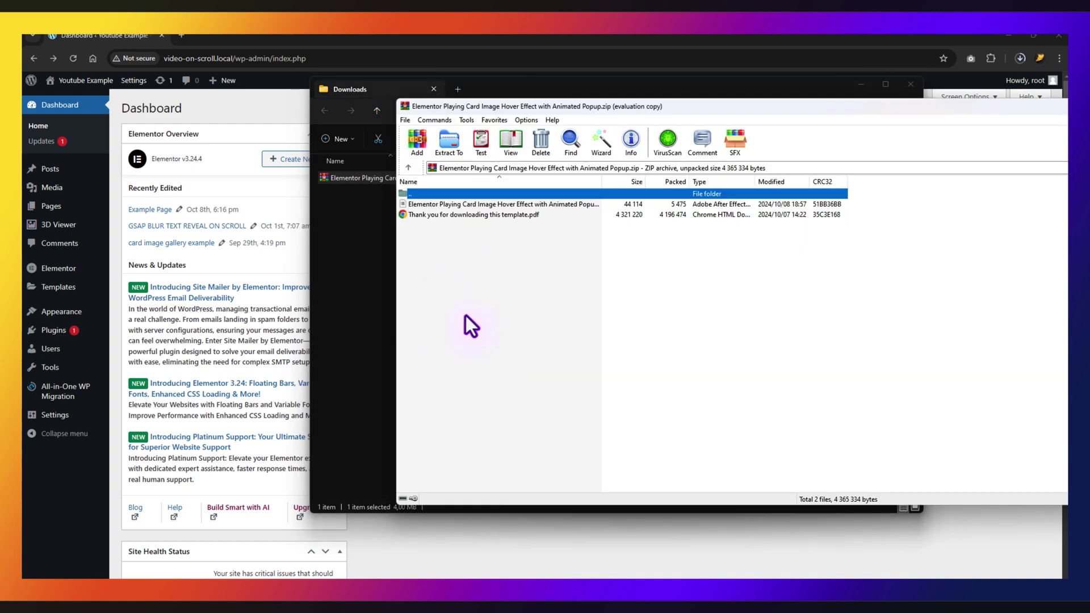
left_click(507, 202)
left_click(499, 214)
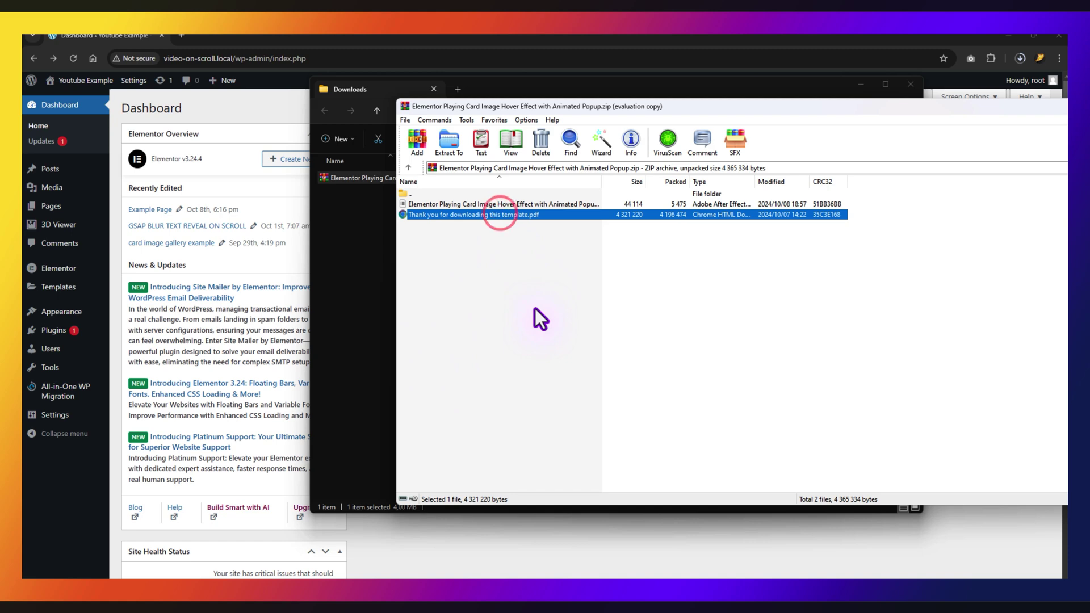
key("Up")
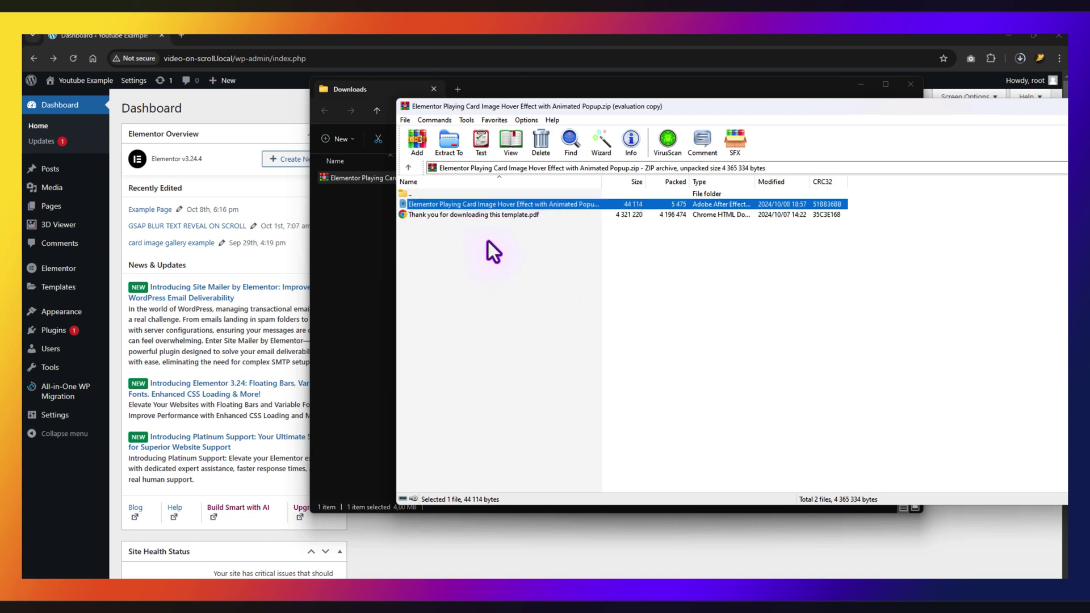
left_click_drag(498, 206, 357, 272)
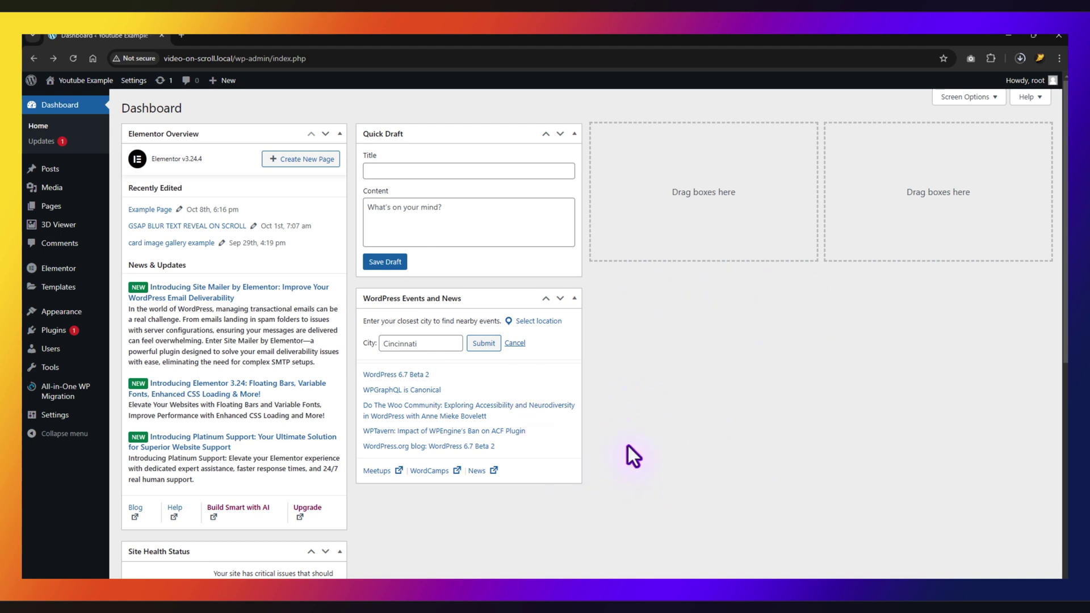
Create a new header template in the Theme Builder and dismiss the block library
mouse_move(54, 291)
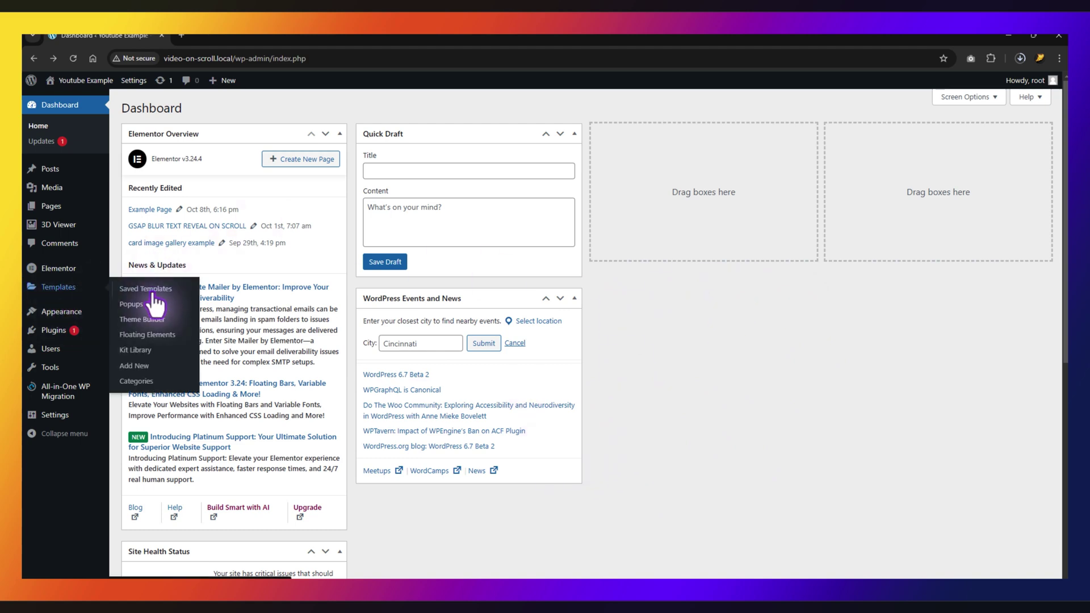
left_click(142, 321)
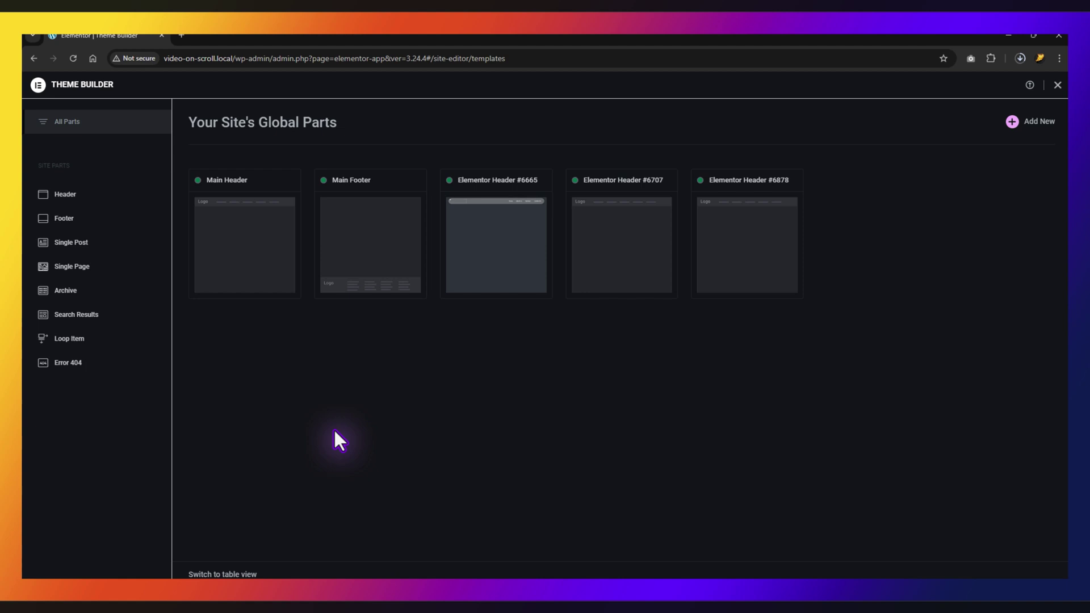
left_click(127, 198)
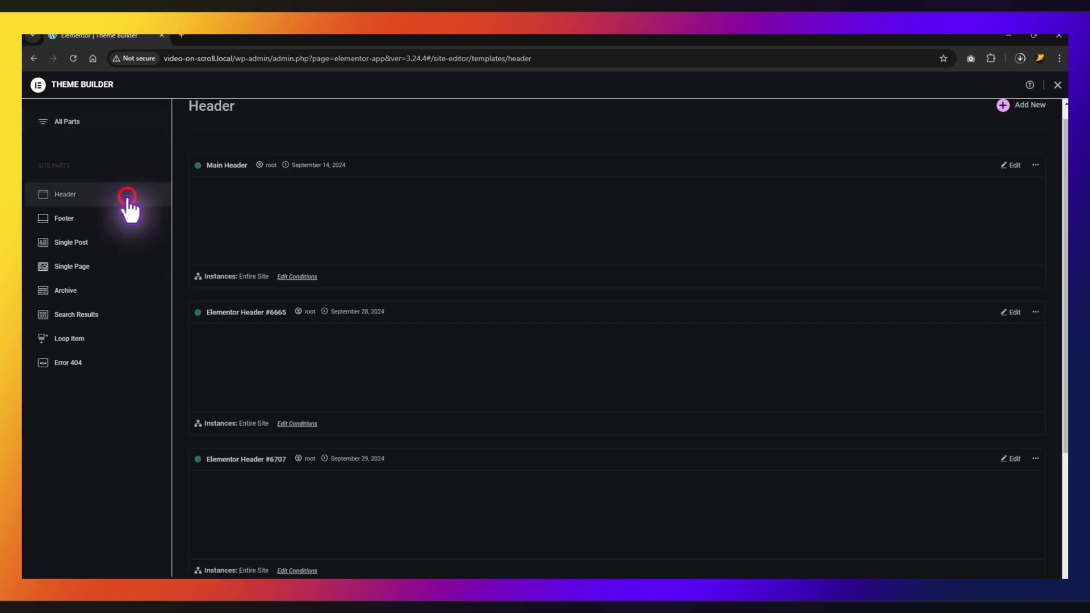
left_click(1018, 106)
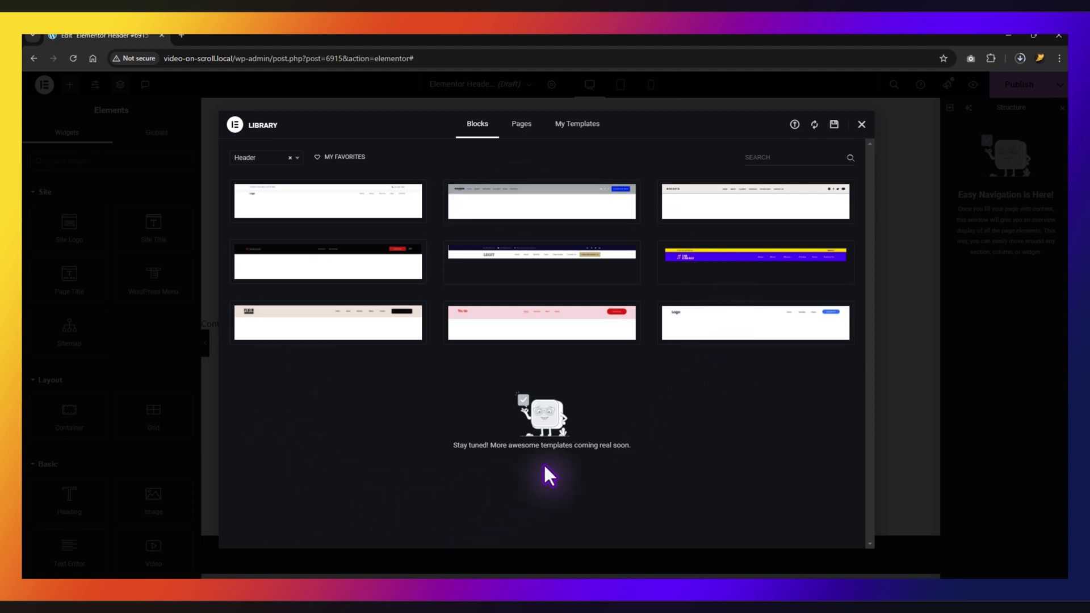
left_click(861, 125)
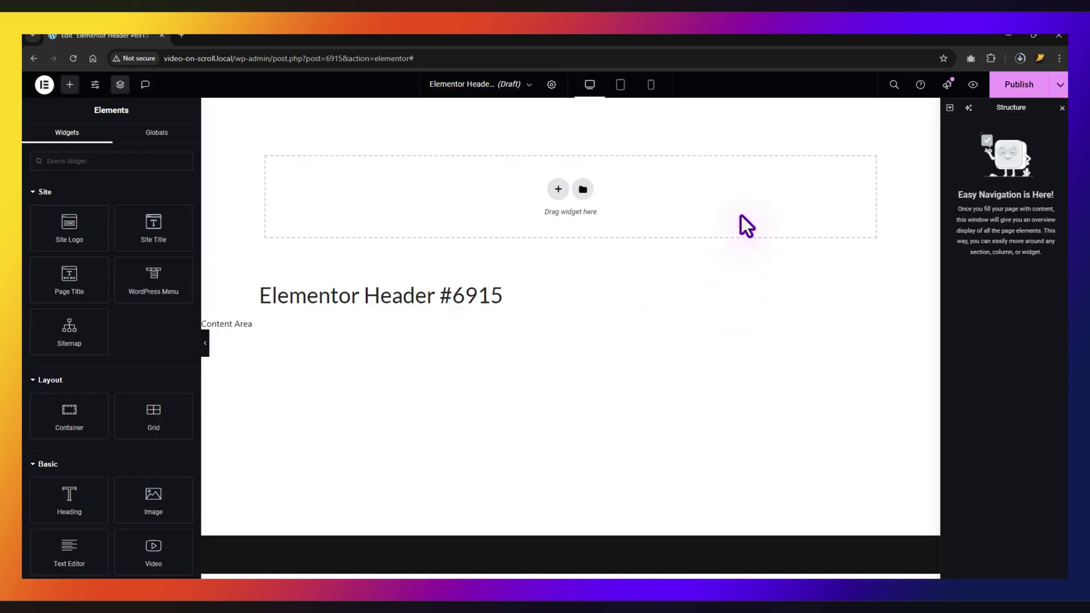
Import the extracted JSON template file into the template library and accept the unsafe-file warning
left_click(584, 192)
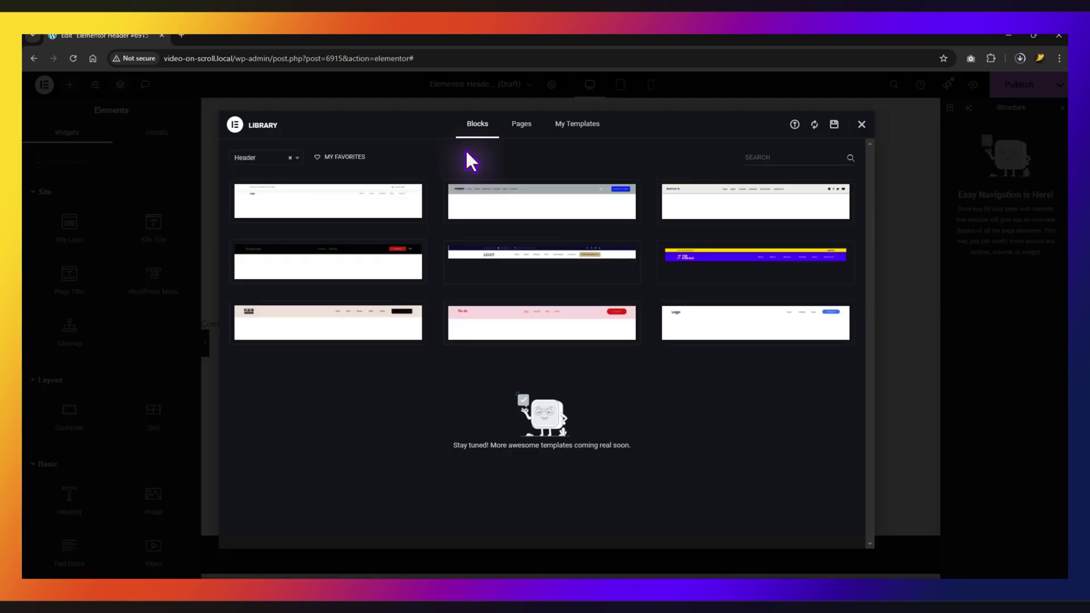
left_click(794, 125)
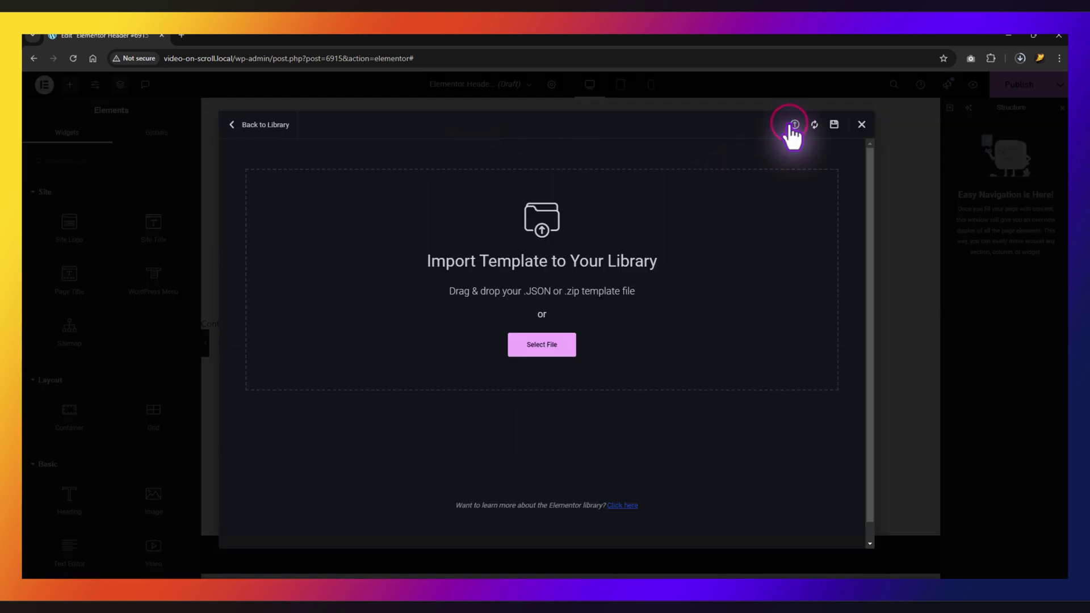
key("alt+Tab")
left_click_drag(588, 227, 438, 238)
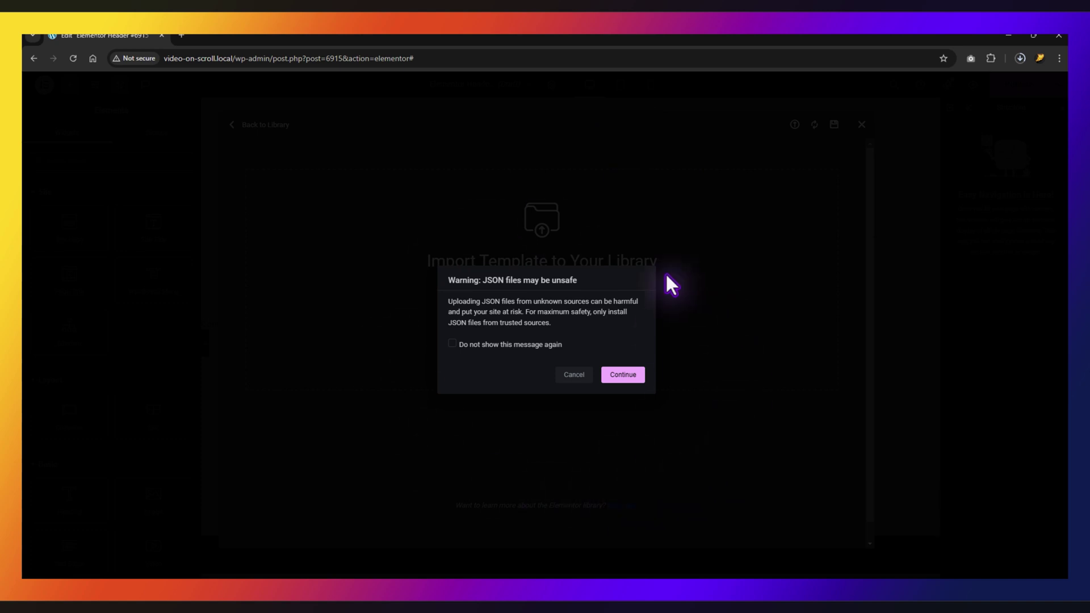
left_click(626, 376)
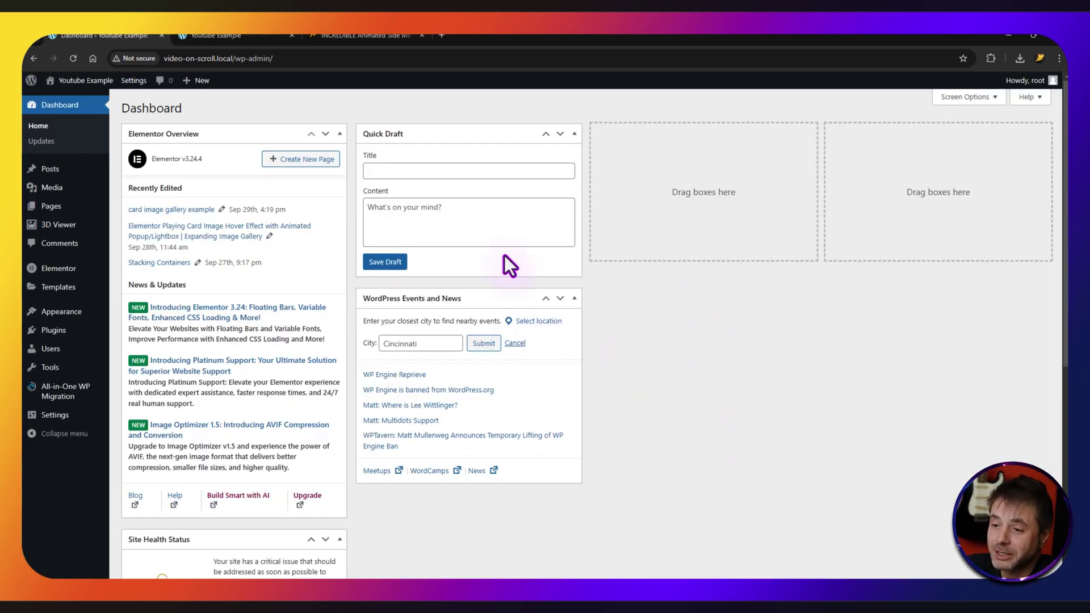
Add a blank header part through the Theme Builder, closing the library of ready-made header blocks
mouse_move(57, 289)
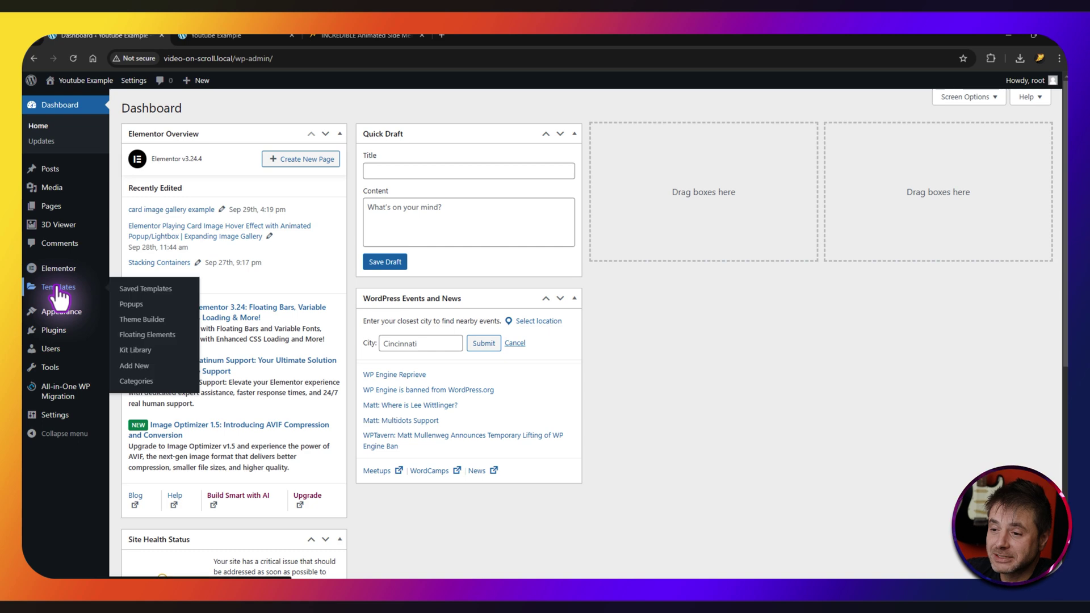
left_click(143, 321)
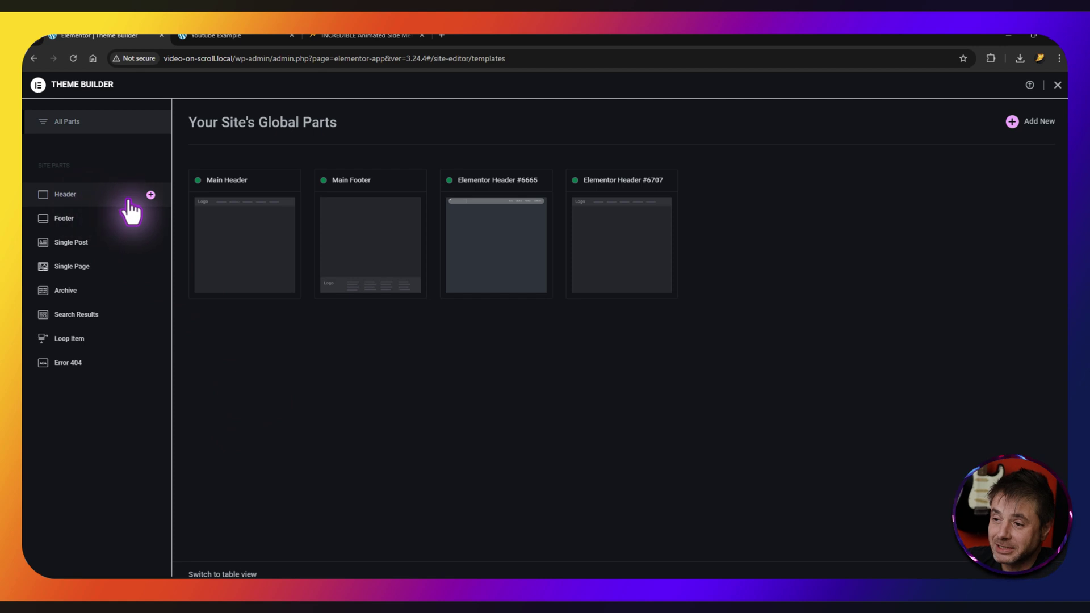
left_click(92, 198)
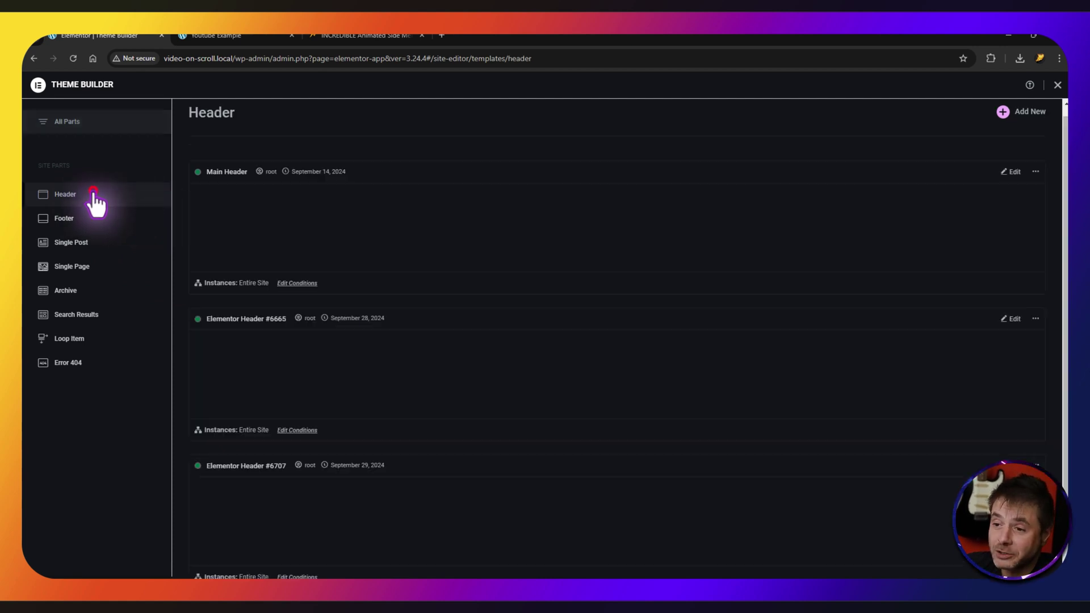
left_click(1030, 113)
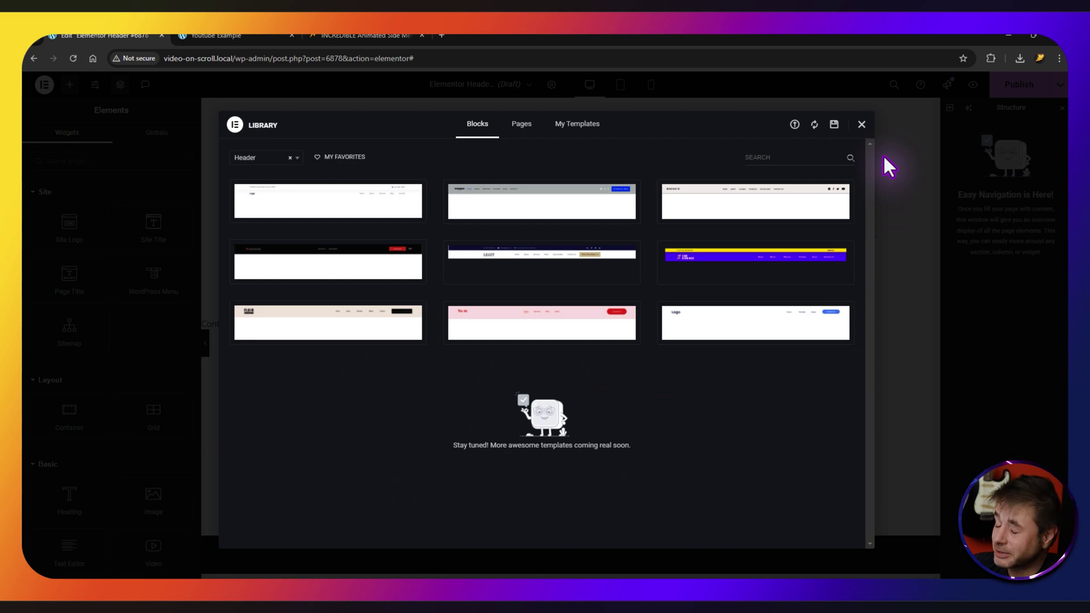
left_click(861, 124)
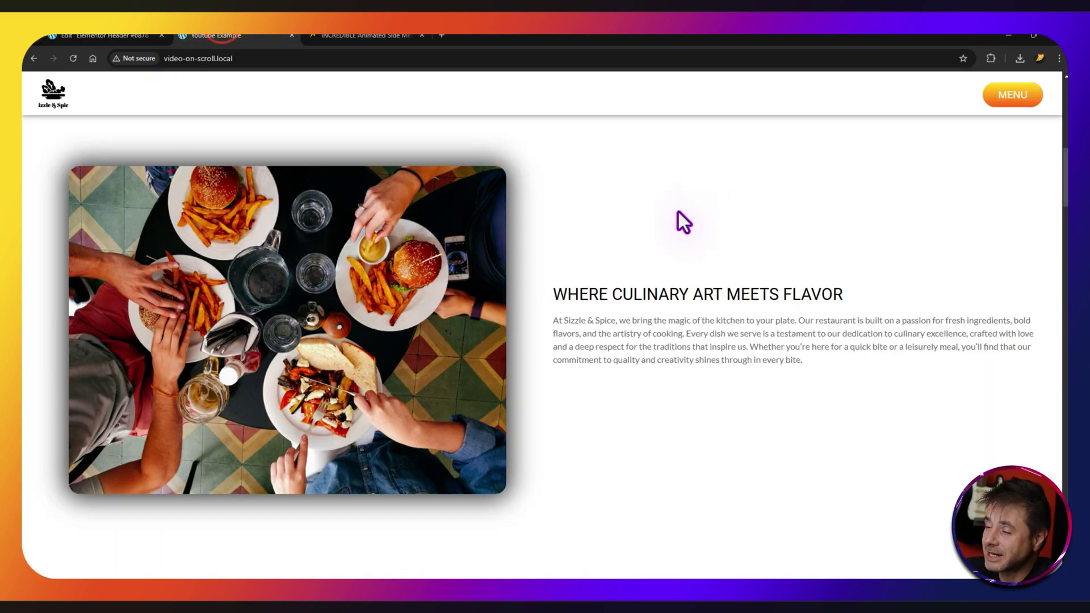
Return to the header editor and add a container to the empty header canvas
left_click(144, 40)
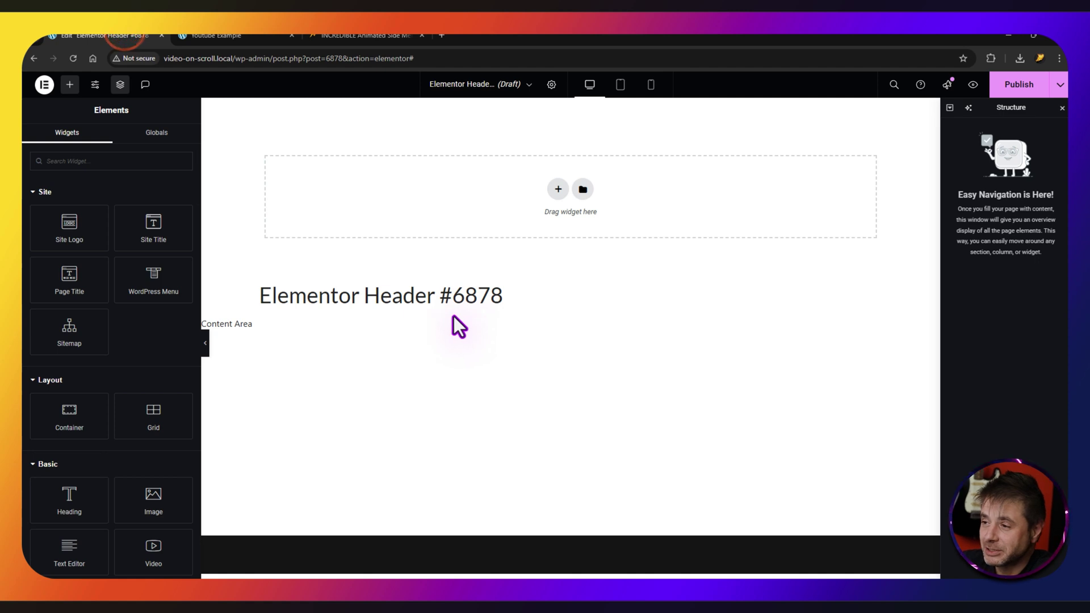
left_click(70, 85)
left_click_drag(69, 418, 477, 220)
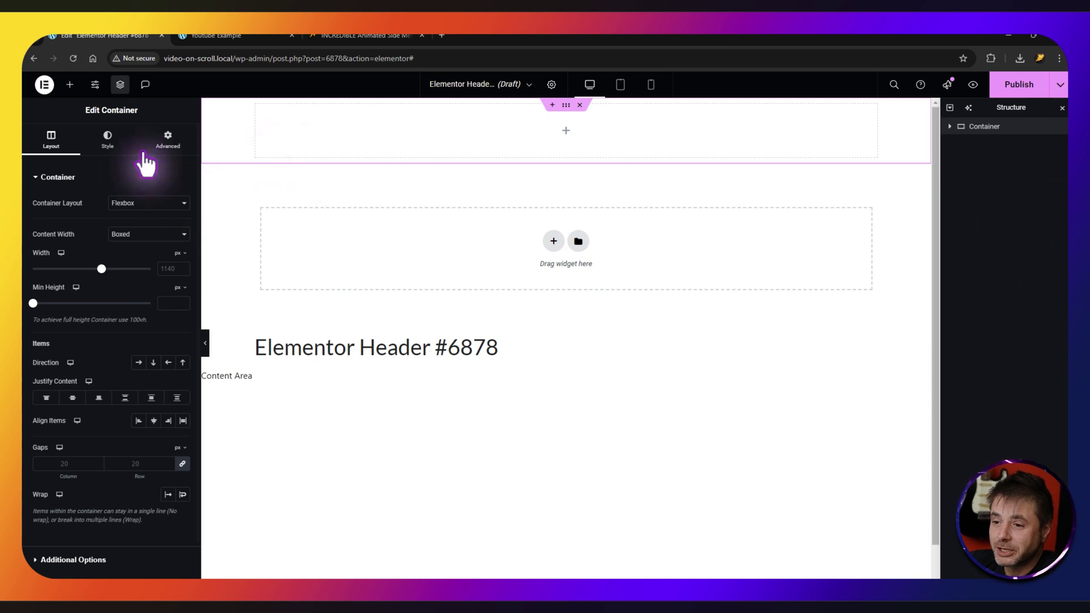
Set the container to full width with an 80 px minimum height, row direction and centred item alignment
left_click(121, 234)
left_click(117, 257)
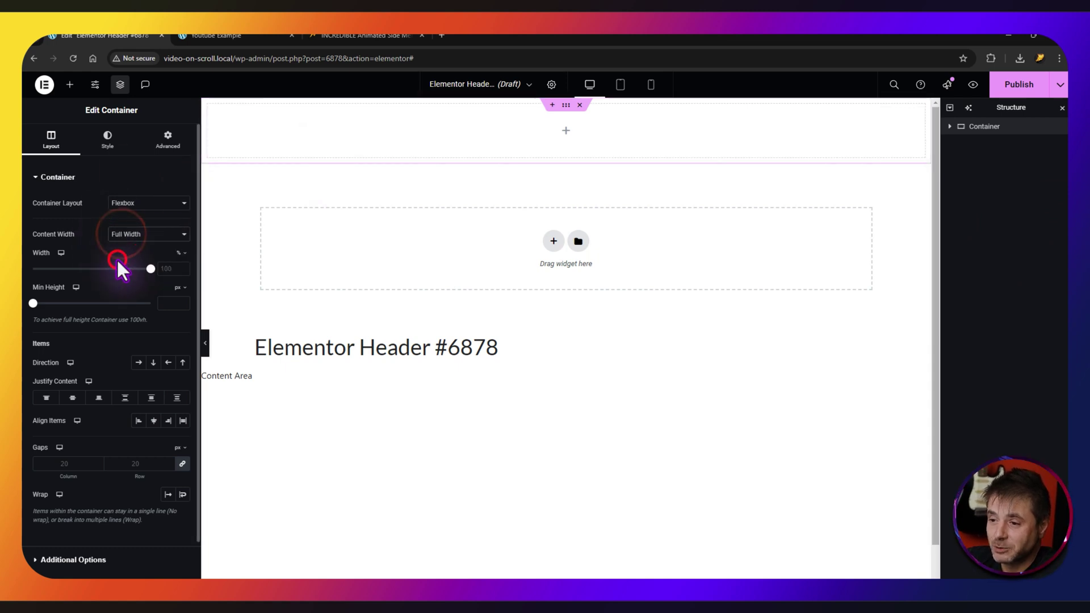
left_click(168, 305)
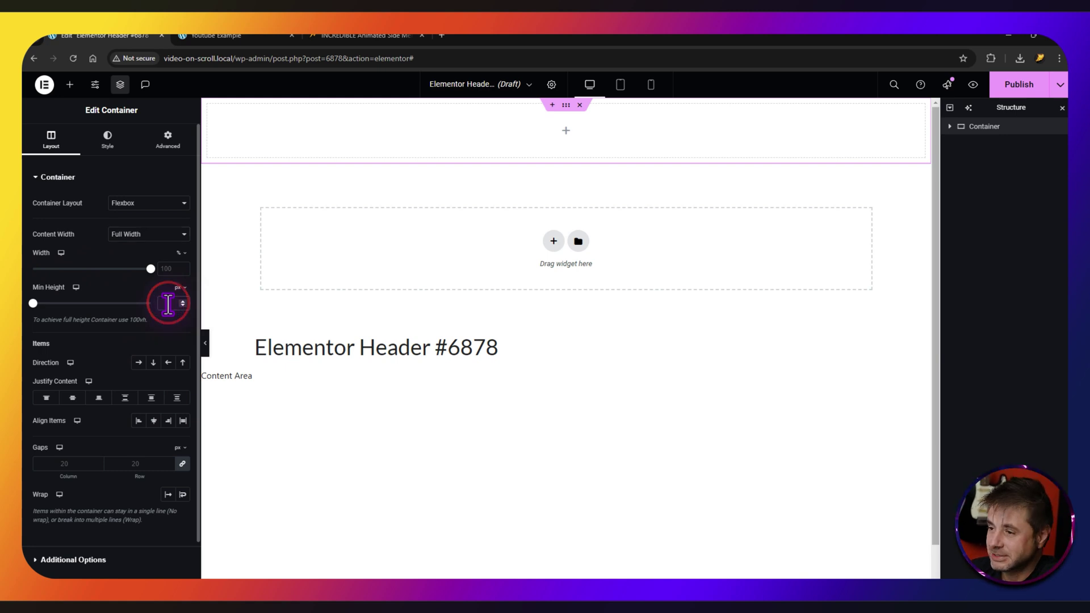
type("80")
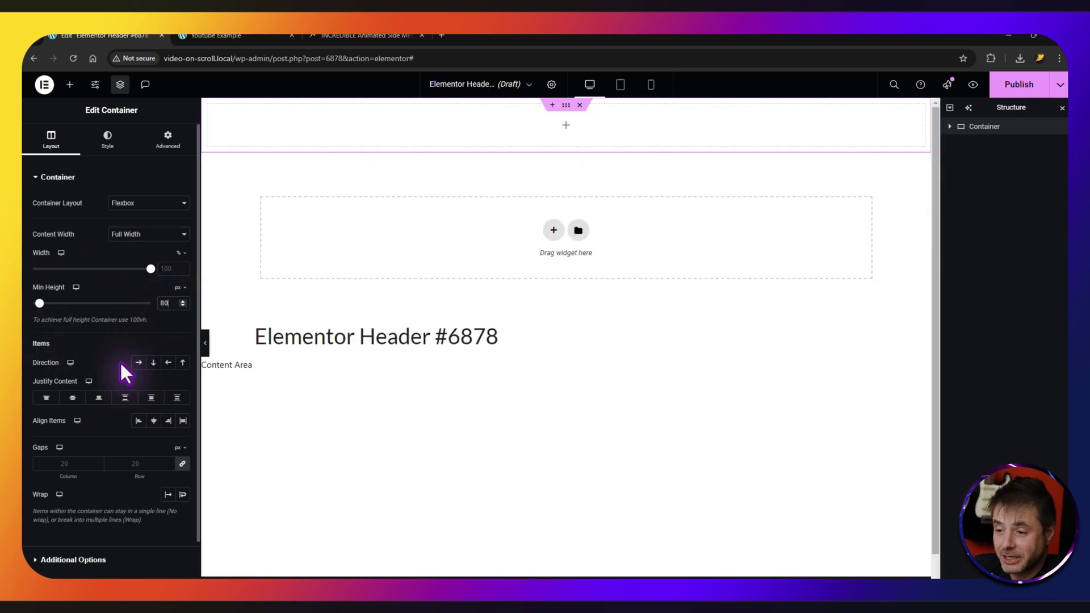
left_click(138, 362)
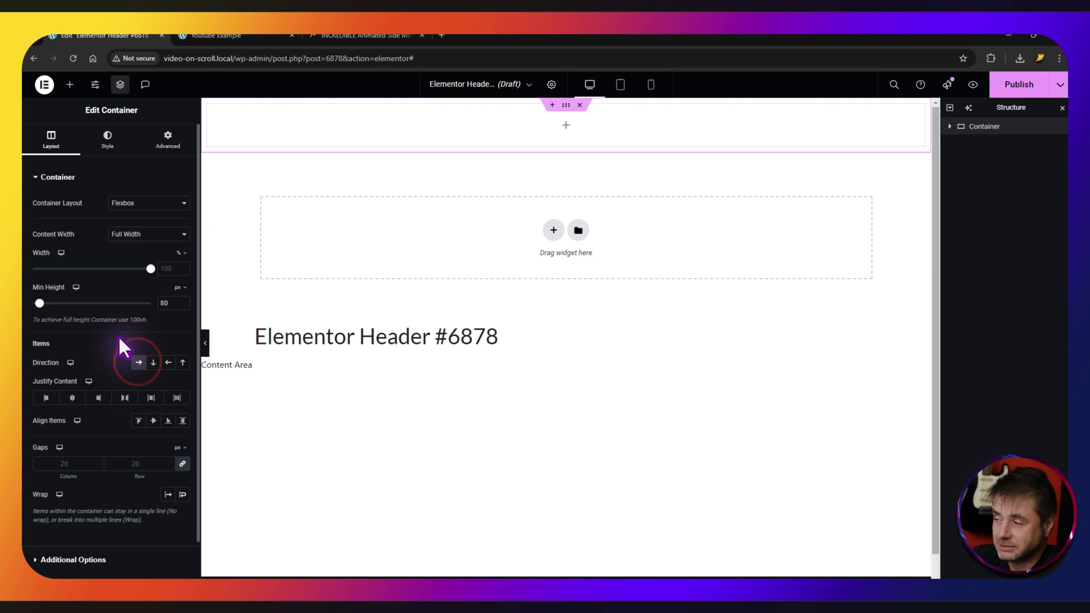
left_click(153, 421)
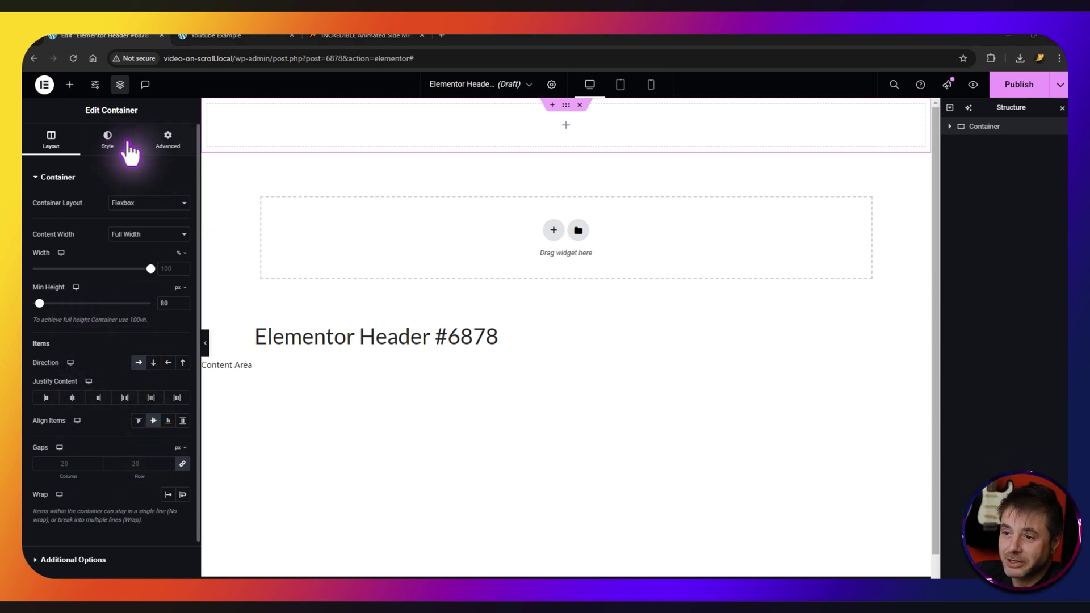
Give the container a classic background type and choose its colour
left_click(108, 136)
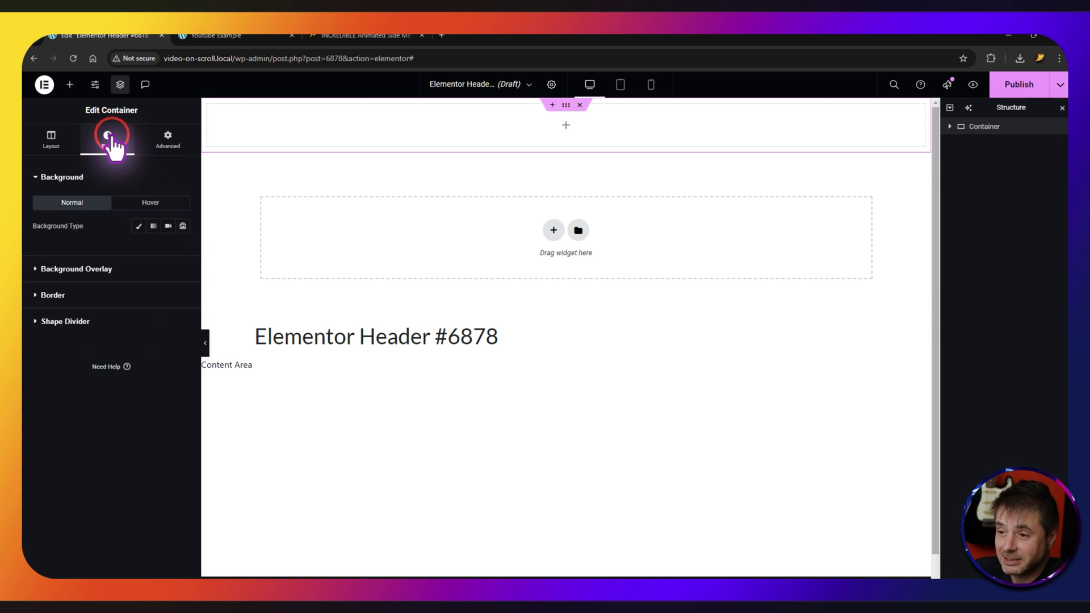
left_click(138, 226)
left_click(183, 249)
left_click(161, 318)
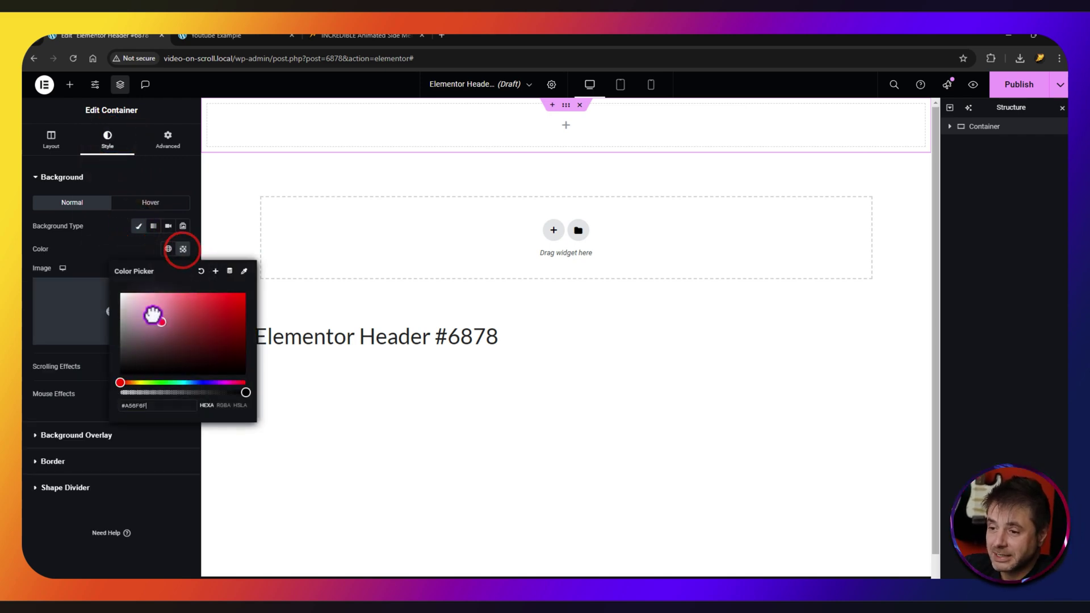
left_click(107, 271)
Add a box shadow to the container with a black colour at about 0.73 opacity
left_click(80, 463)
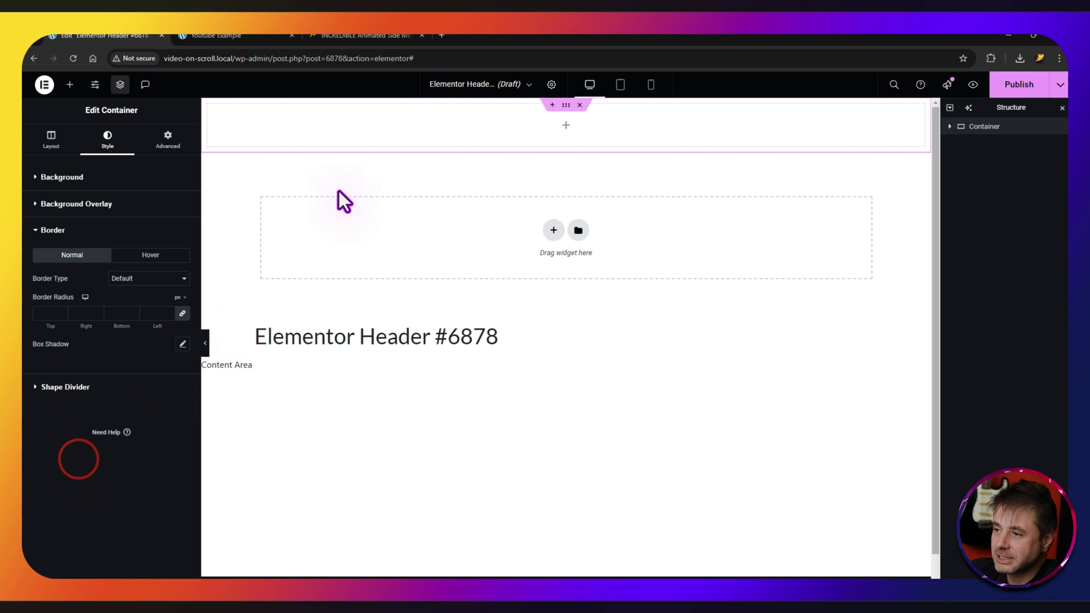
left_click(181, 344)
left_click(173, 373)
left_click_drag(176, 515, 201, 514)
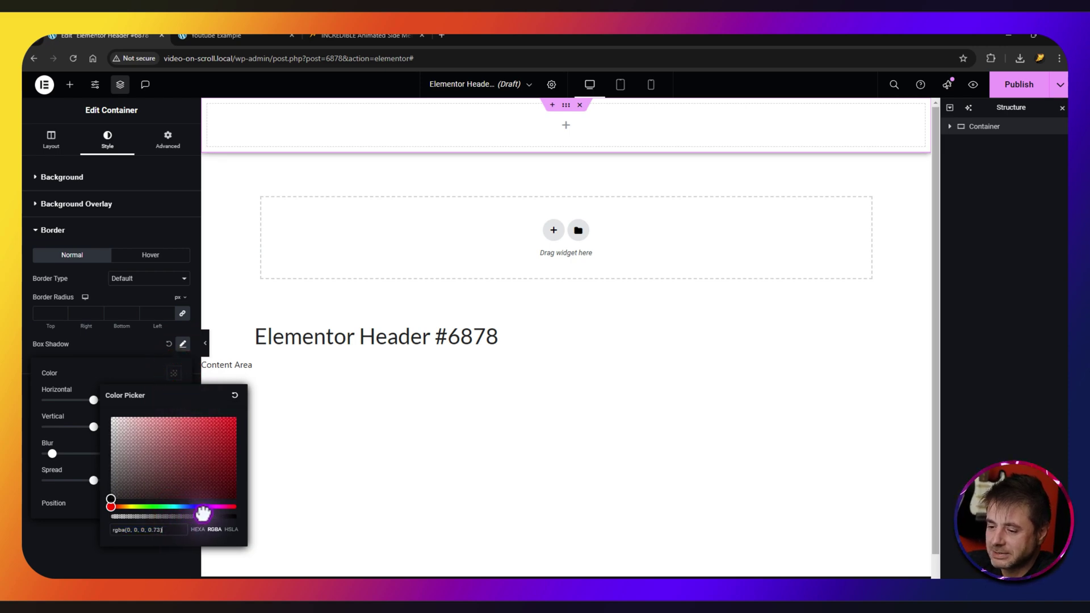
left_click(113, 364)
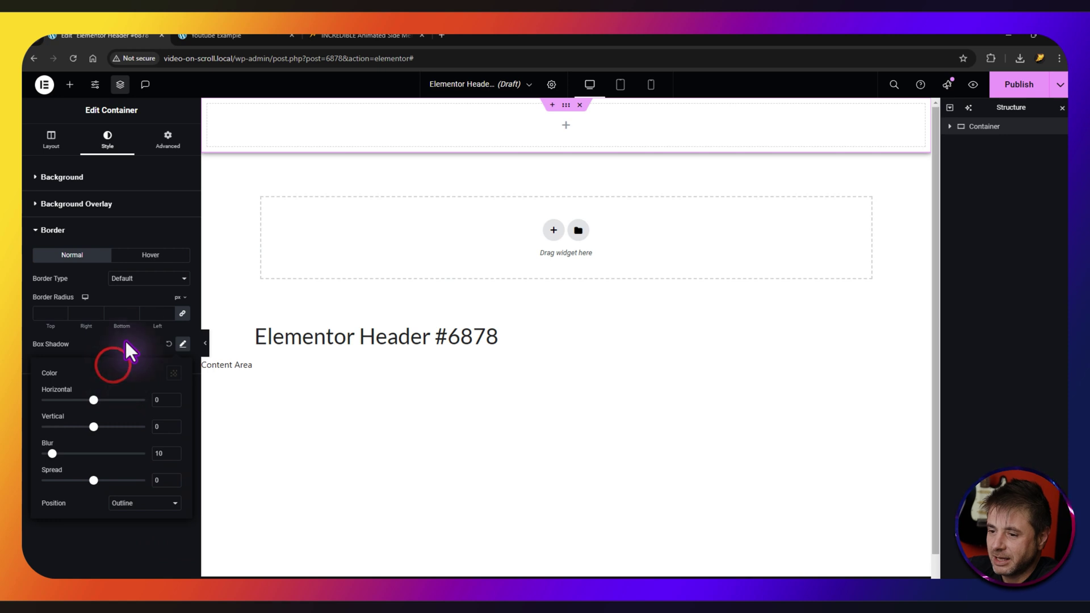
left_click(277, 235)
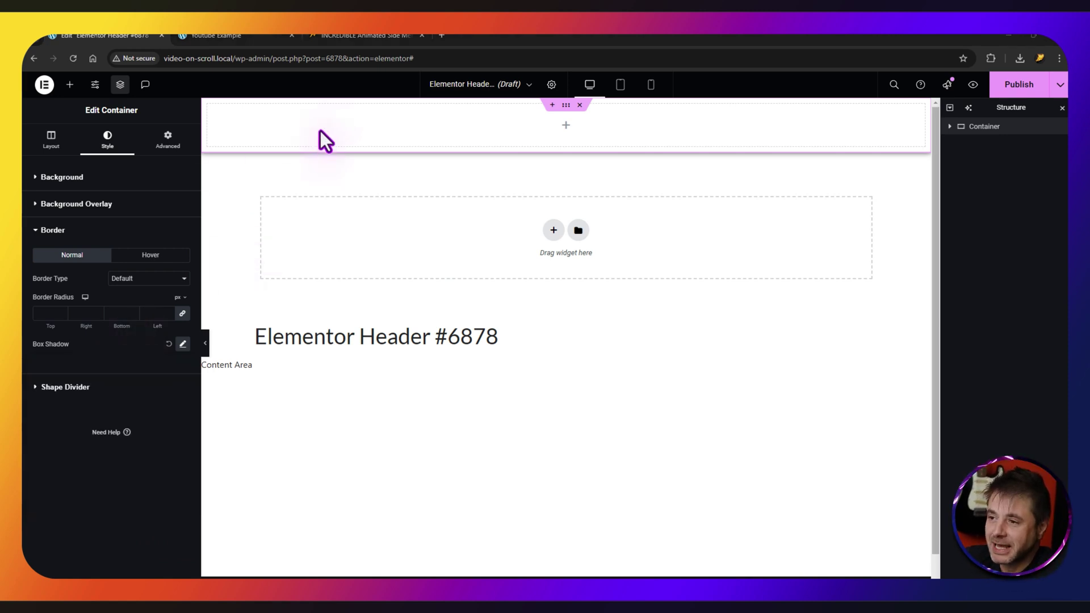
Unlink the container's margin values and set the bottom margin to -80 px
left_click(171, 145)
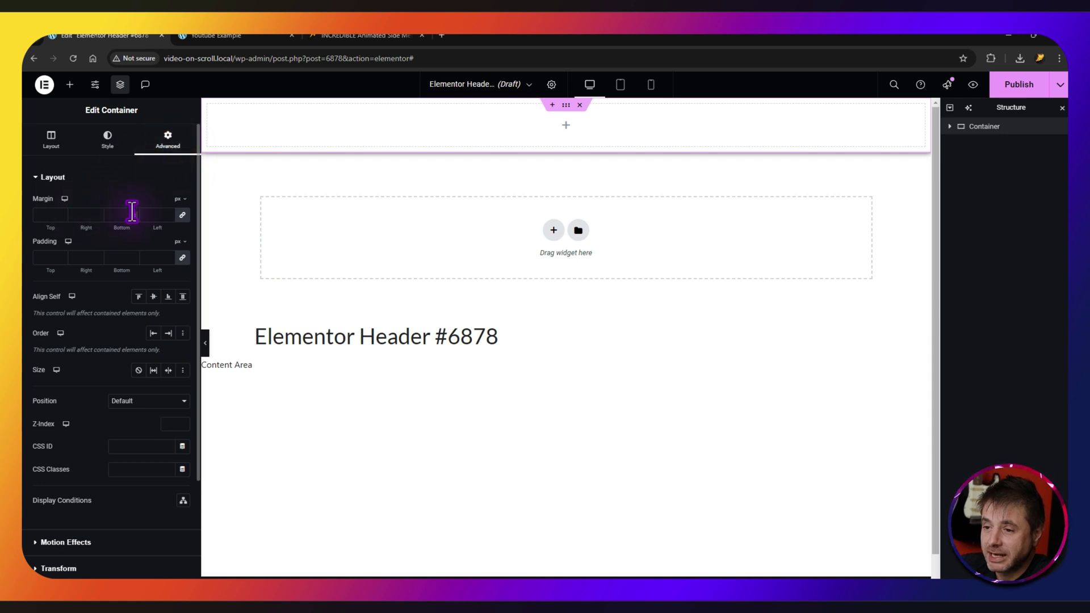
left_click(183, 214)
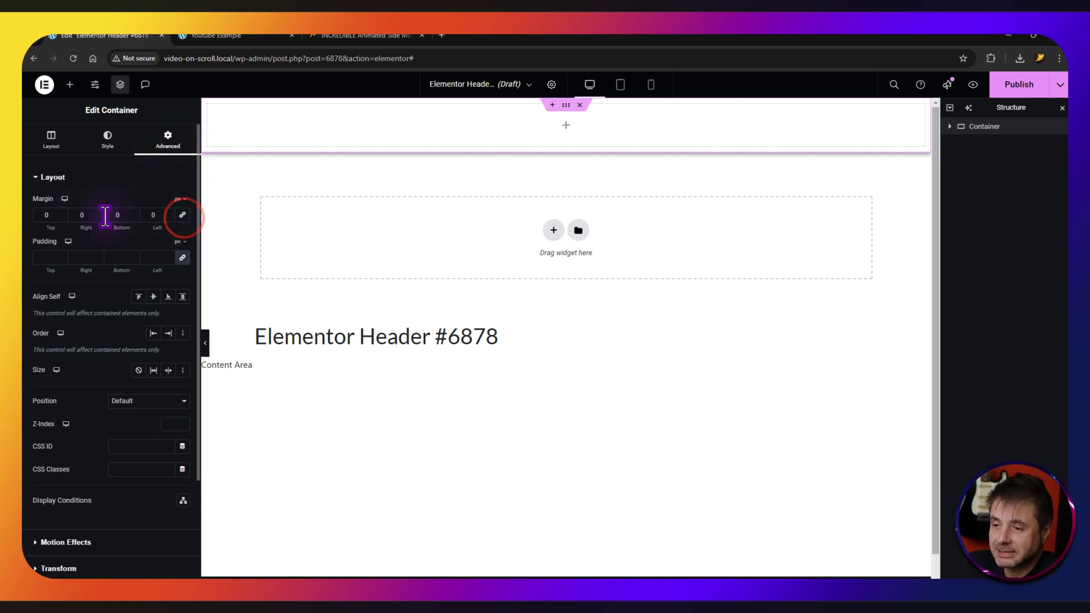
left_click(116, 215)
type("-8")
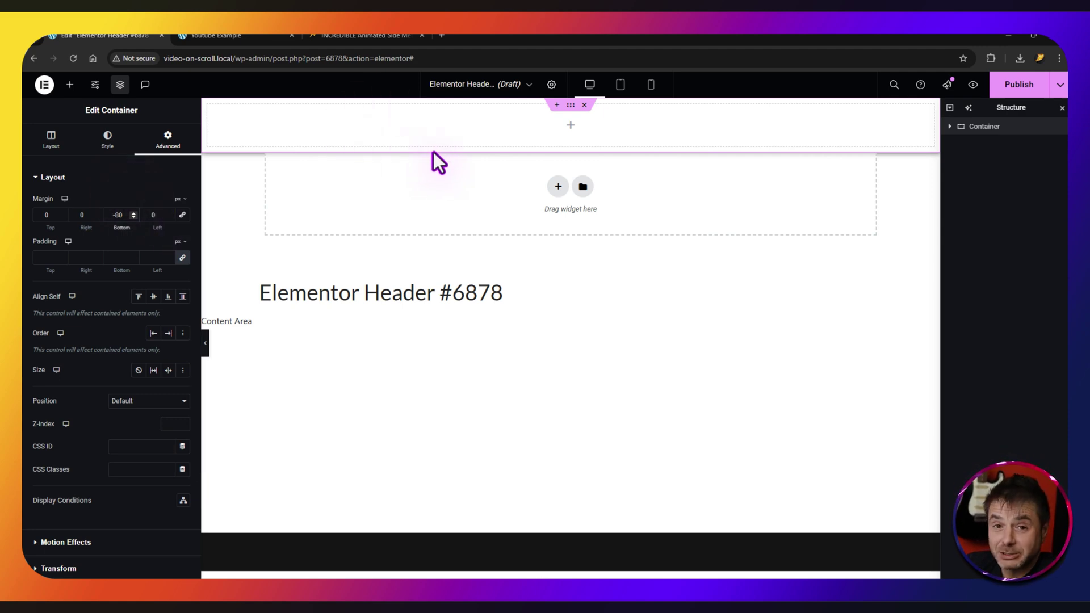
Unlink the container's padding values and set the right and left padding to 30 px each
left_click(183, 258)
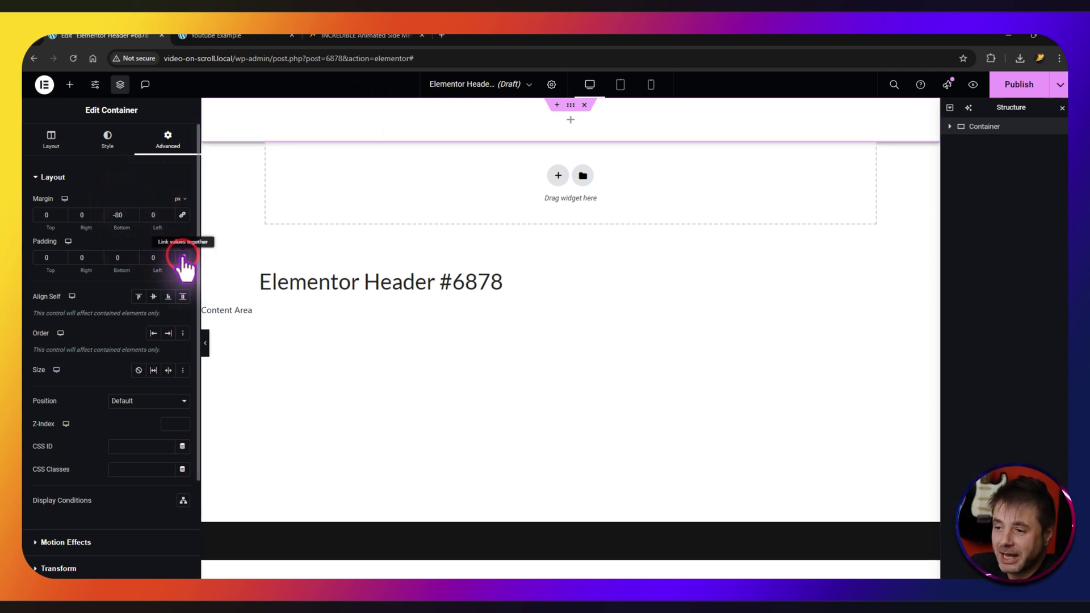
left_click(79, 257)
type("30")
left_click(151, 258)
type("30")
Set the container's position to Fixed and its z-index to 100
scroll(91, 297, "down", 2)
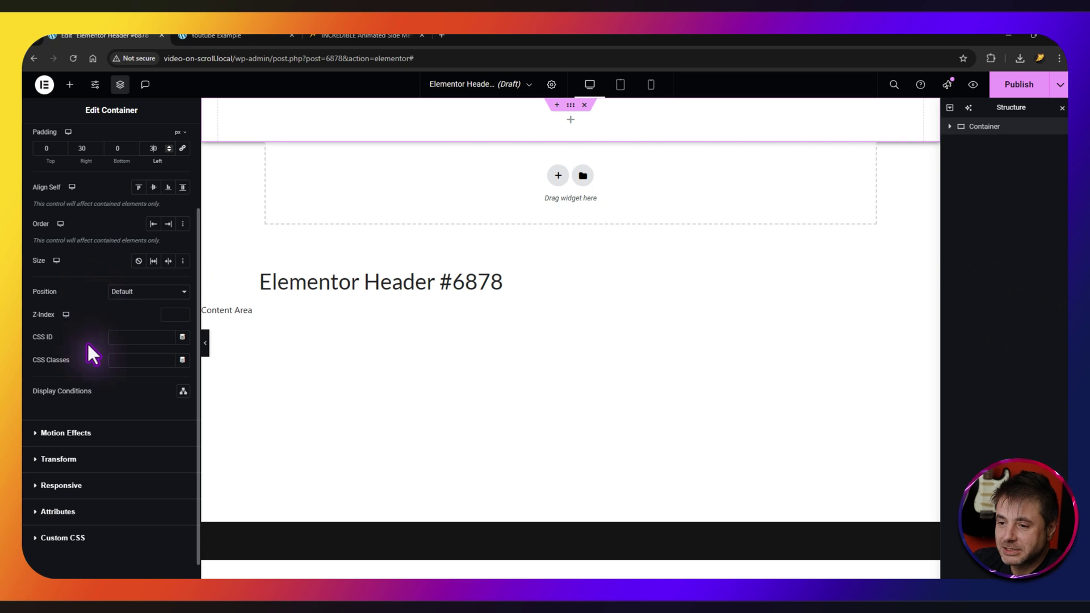
left_click(137, 291)
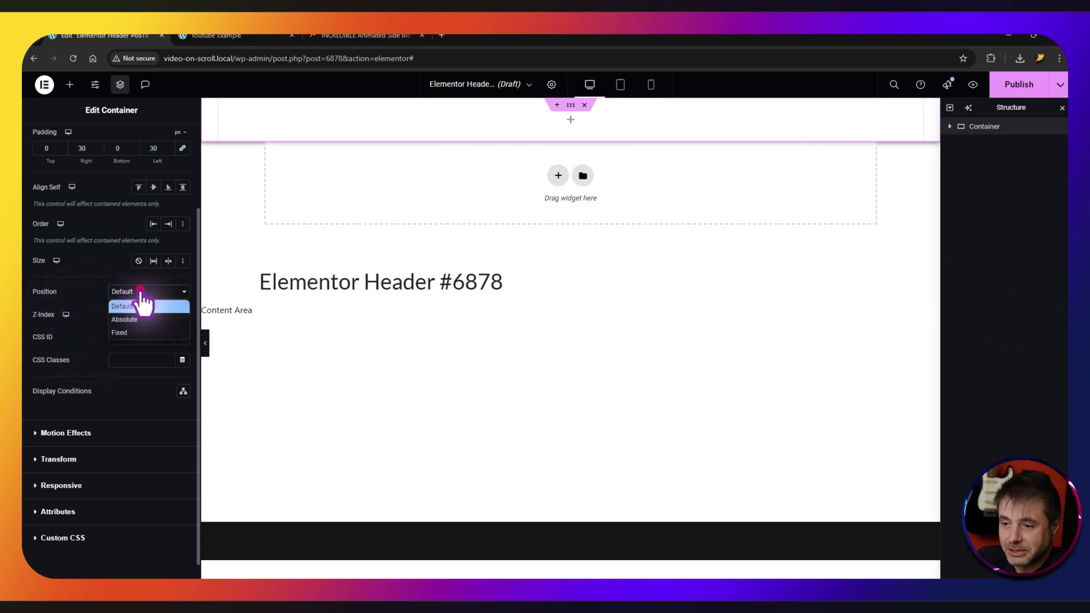
left_click(119, 331)
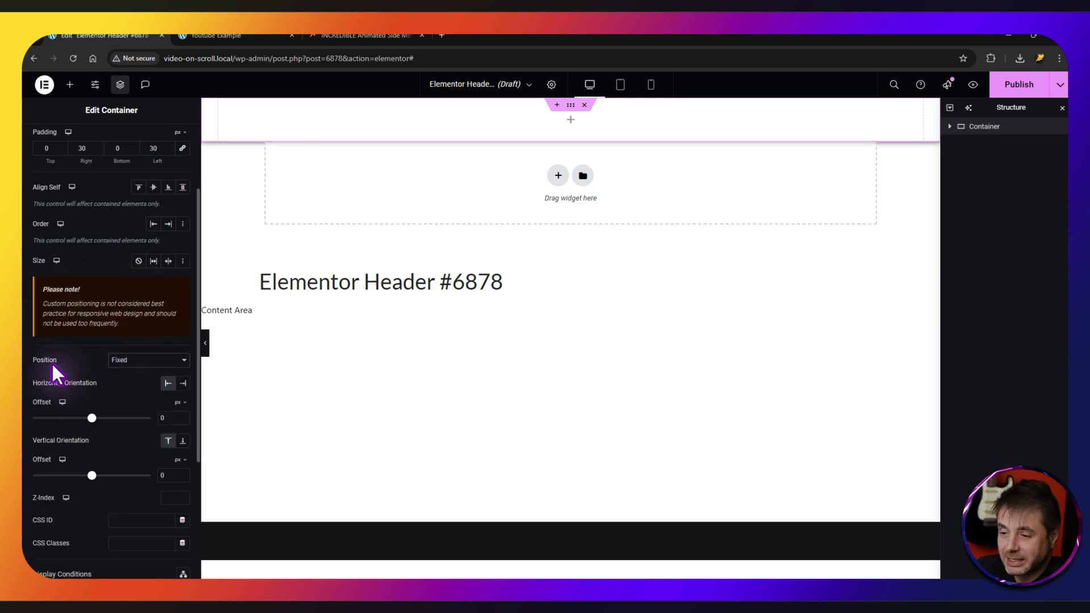
scroll(110, 432, "down", 2)
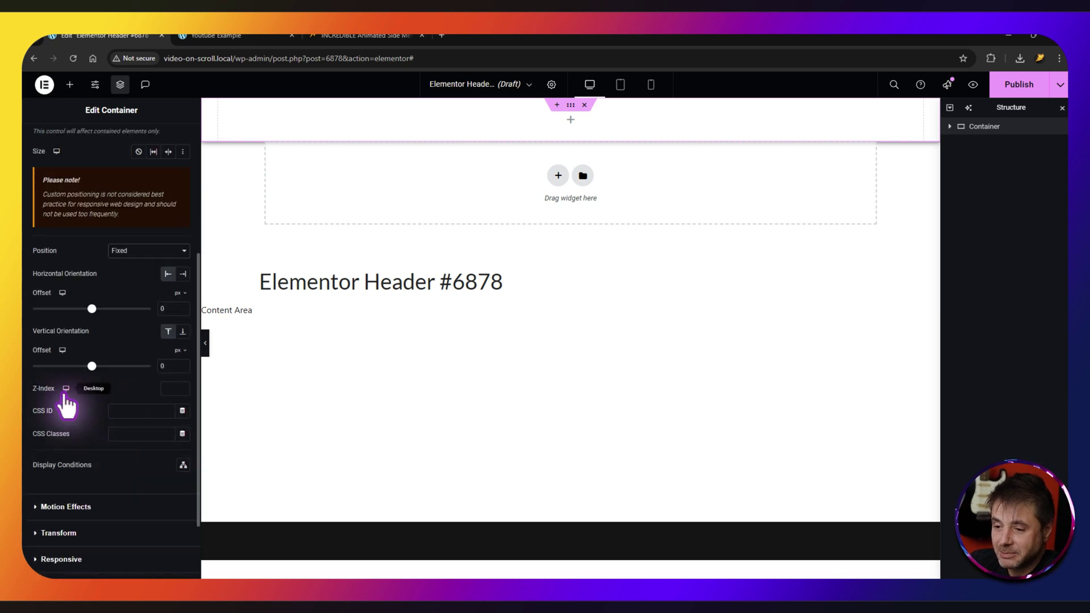
left_click(169, 390)
type("100")
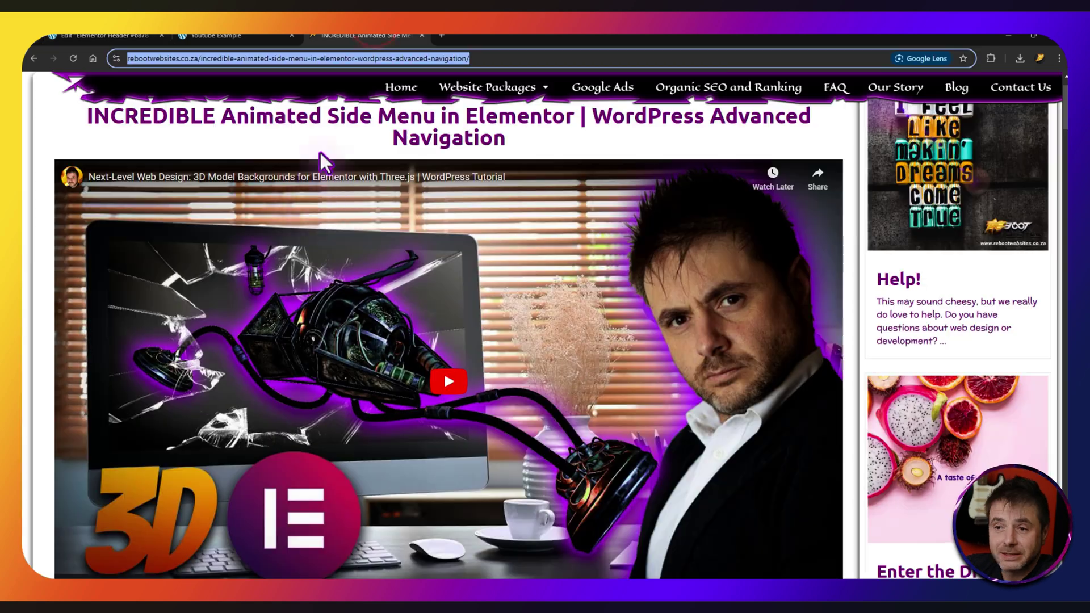
Find the CSS class names in the side menu blog post and copy reboot-side-menu-area
scroll(380, 198, "down", 2)
scroll(389, 199, "down", 5)
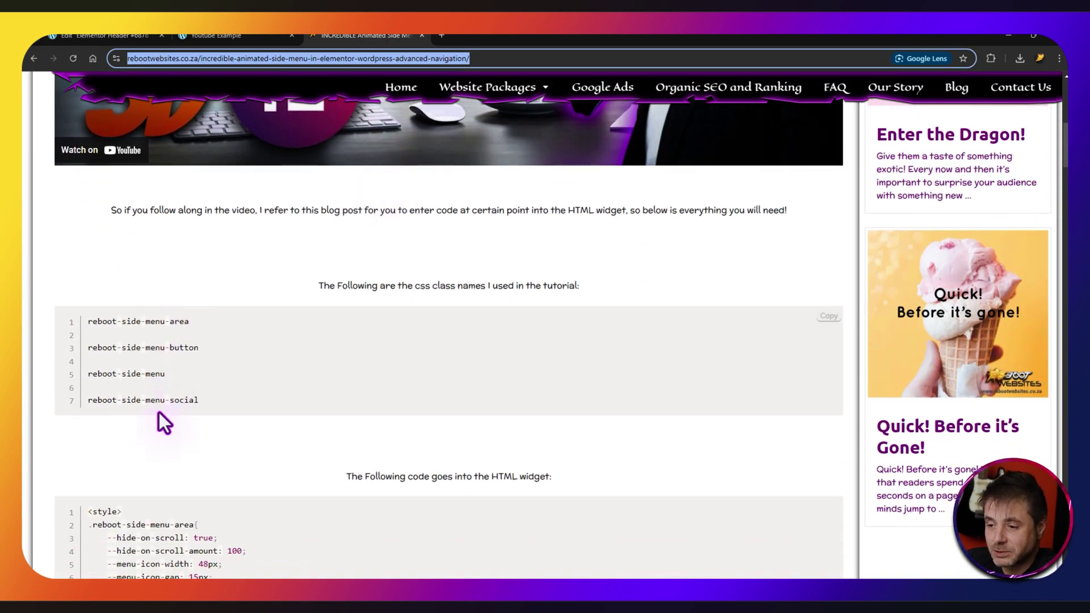
scroll(219, 385, "down", 4)
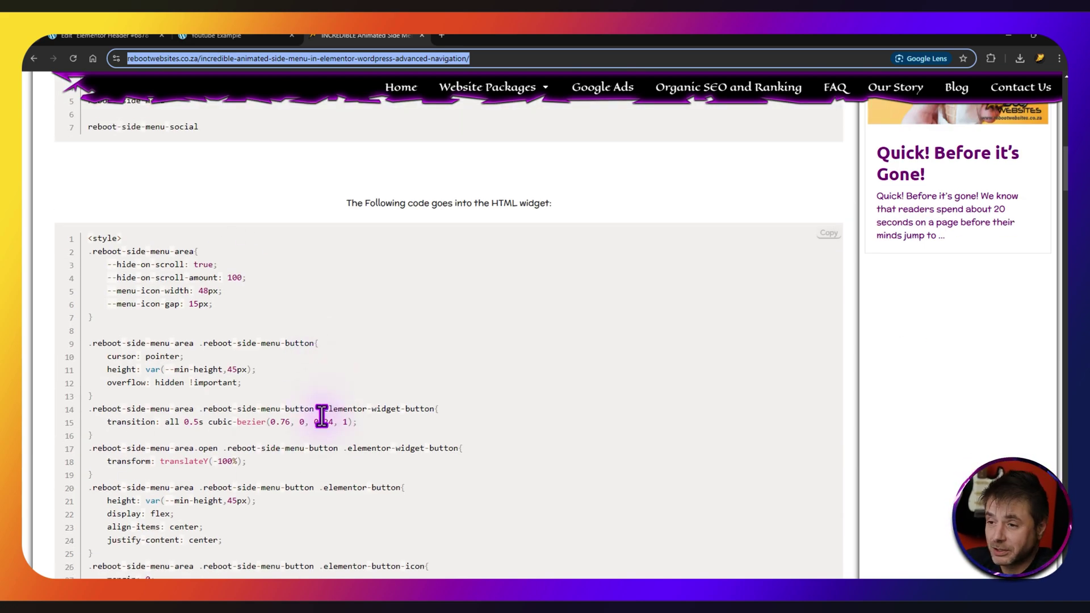
scroll(318, 417, "up", 4)
left_click_drag(199, 321, 87, 322)
key("ctrl+c")
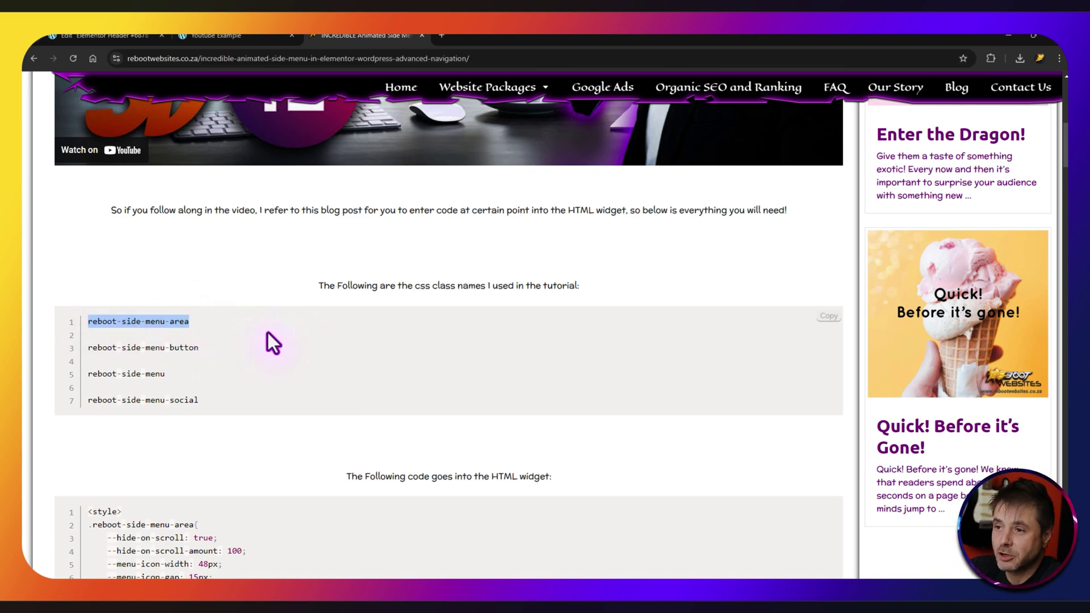
Return to the Elementor header editor and paste reboot-side-menu-area as the container's CSS class
left_click(108, 36)
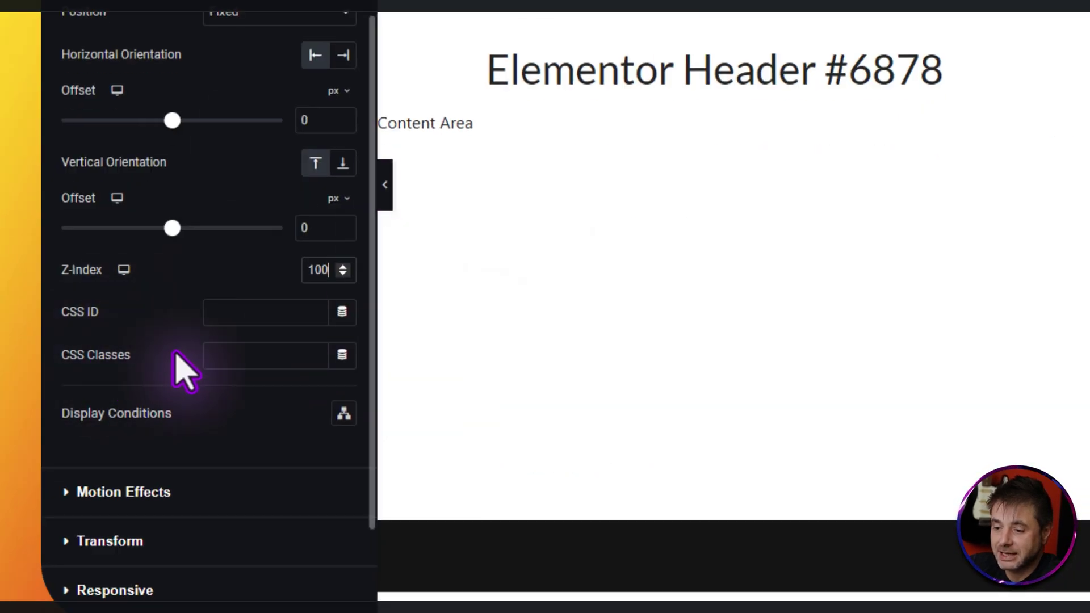
left_click(227, 353)
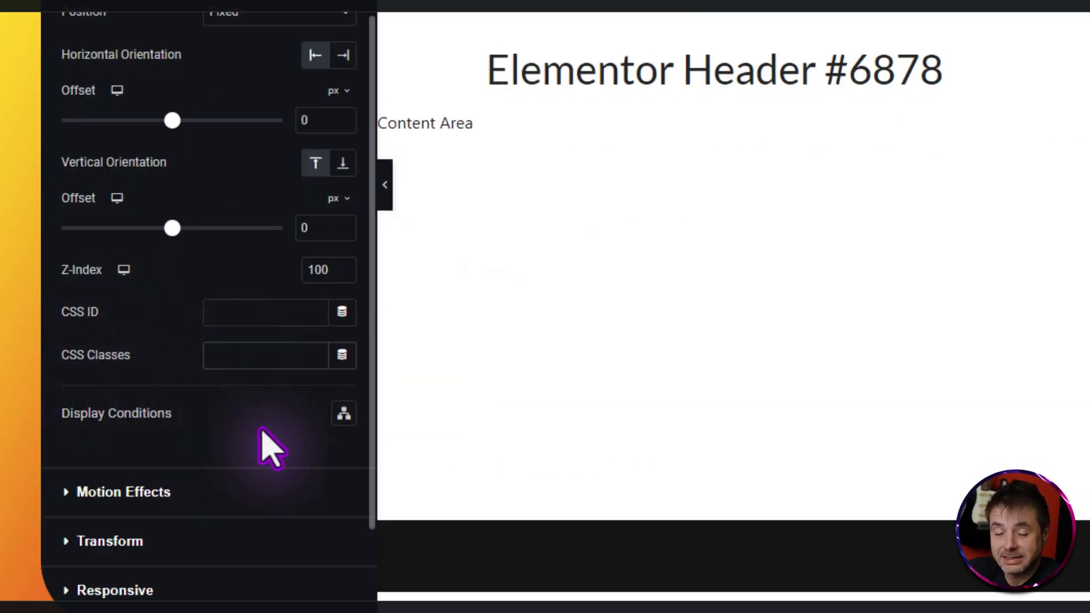
key("ctrl+v")
Unlink the container's padding for mobile portrait, edit its right padding, and return to the desktop view
scroll(163, 228, "up", 5)
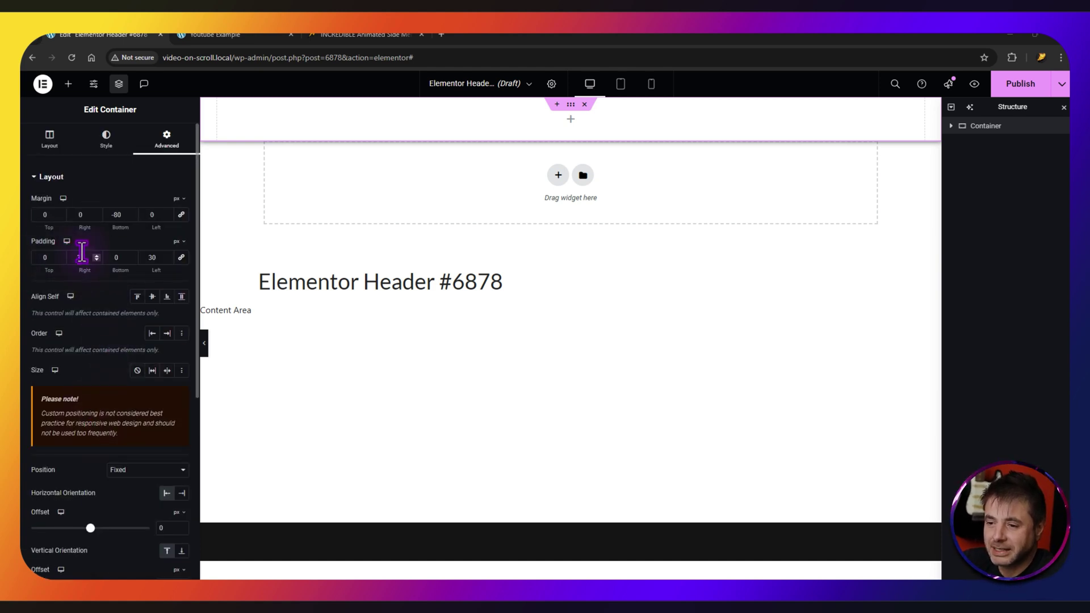
left_click(66, 241)
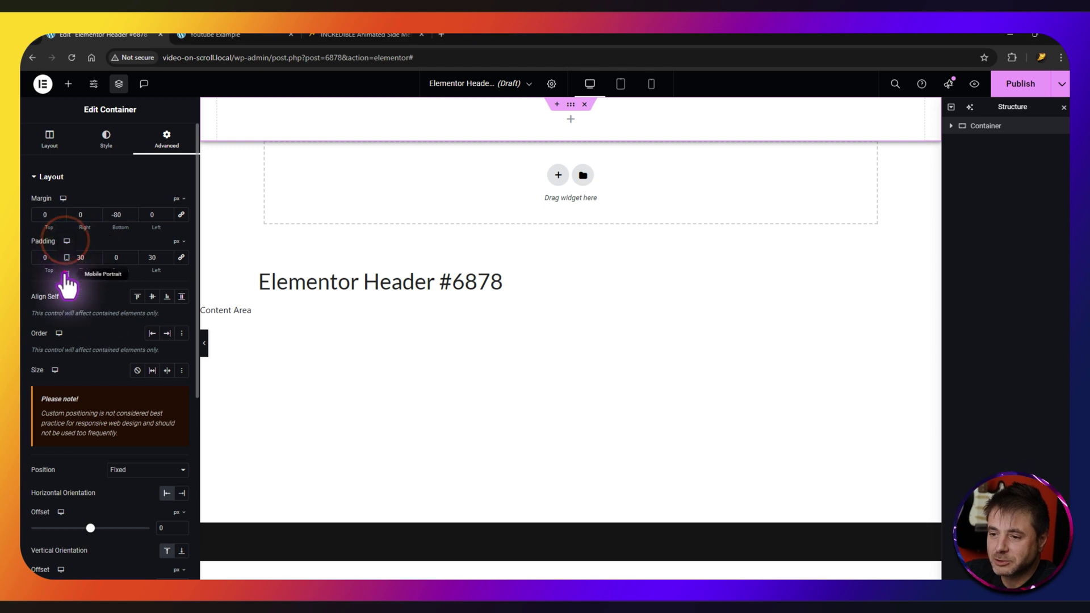
left_click(67, 274)
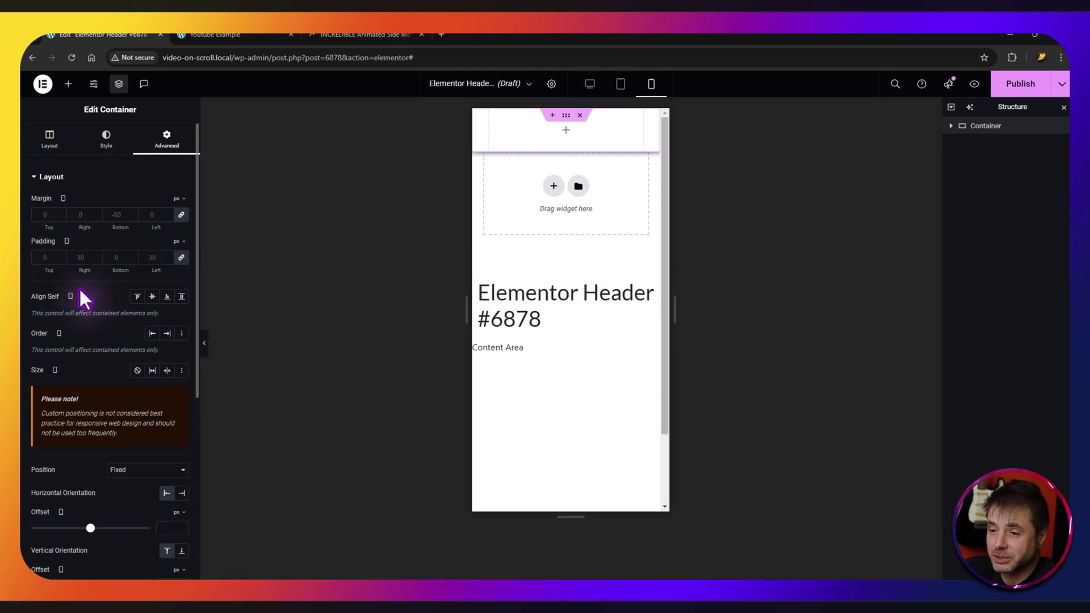
left_click(181, 258)
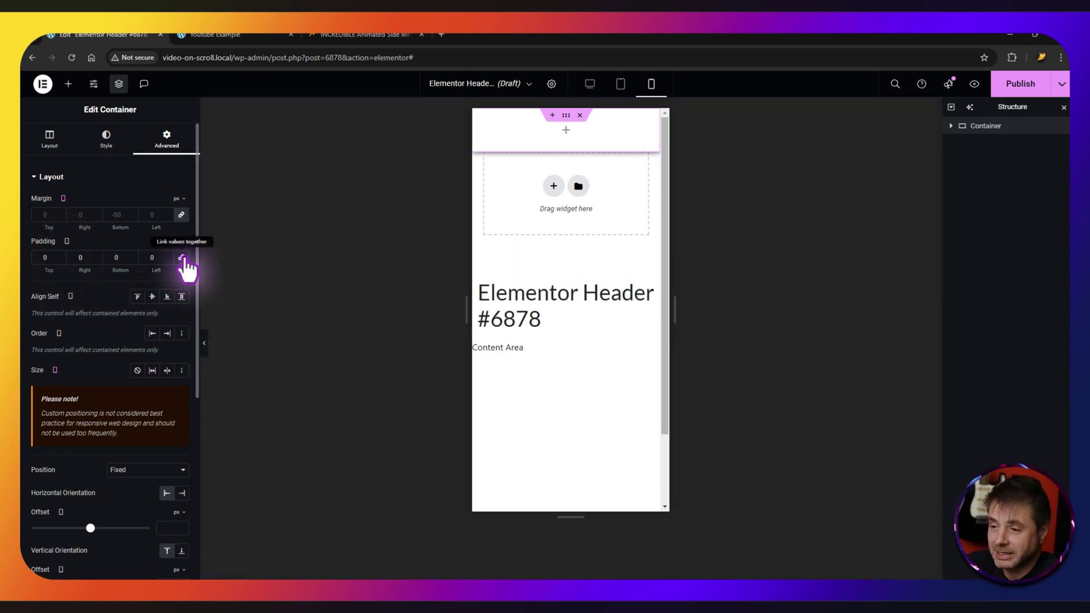
left_click(74, 258)
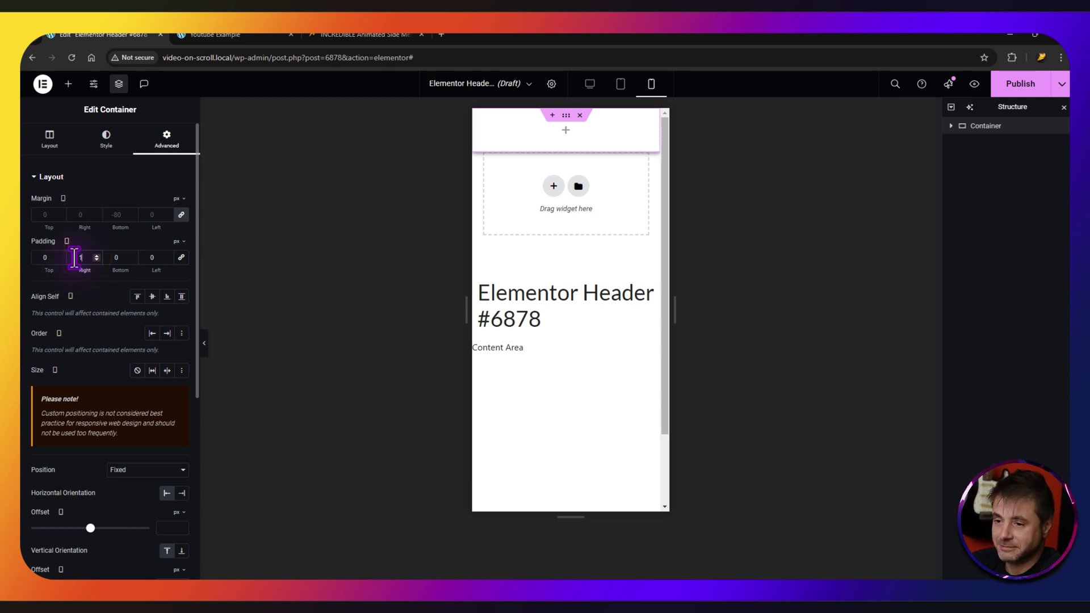
left_click(589, 84)
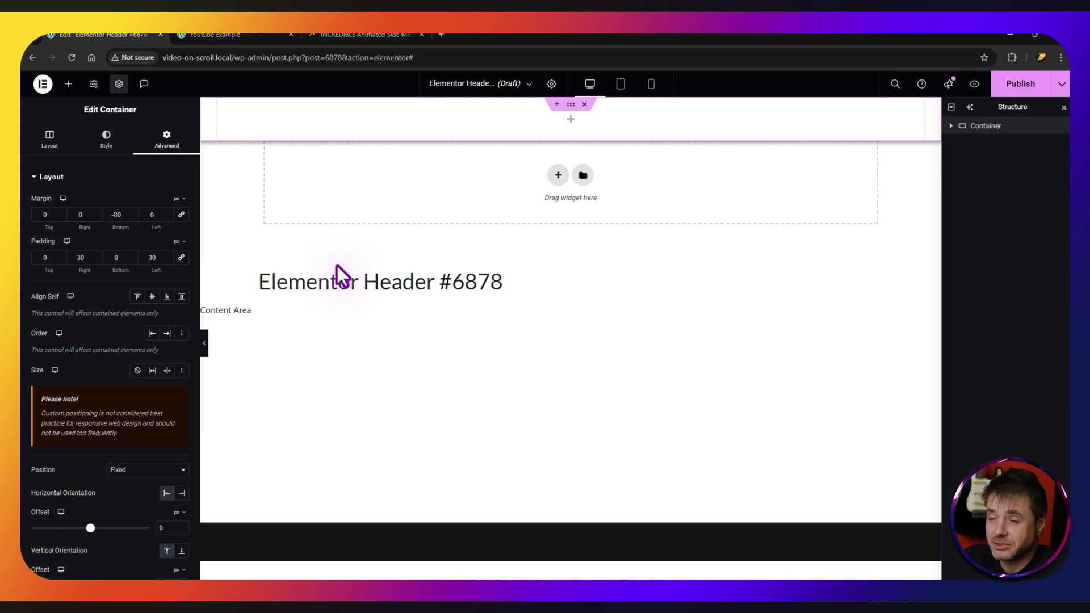
Place an Image widget and two nested containers inside the header container, making the second container by duplicating the first
left_click(68, 83)
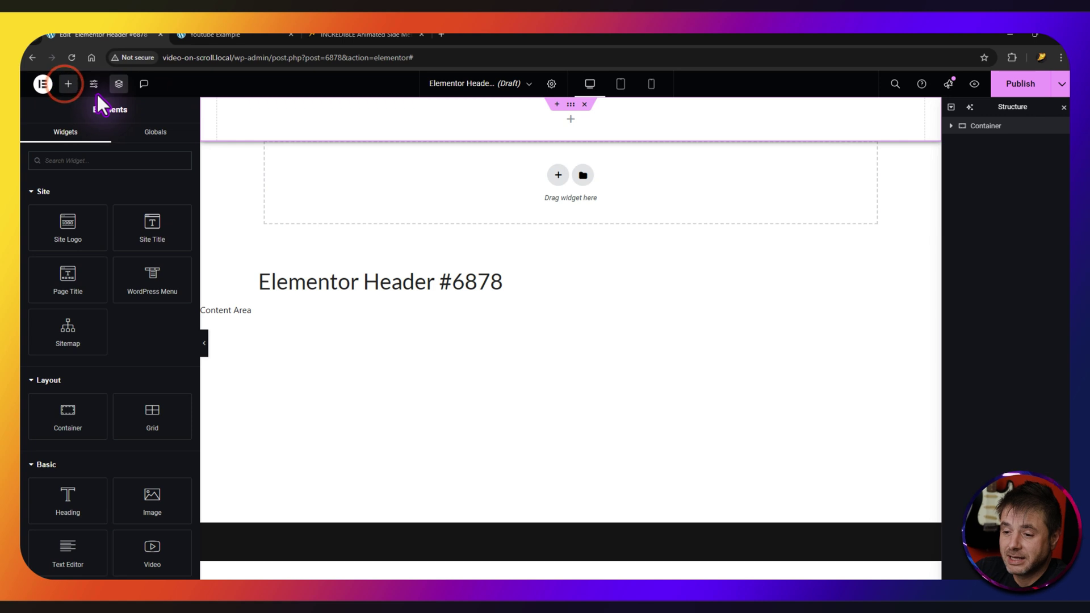
left_click_drag(149, 502, 479, 131)
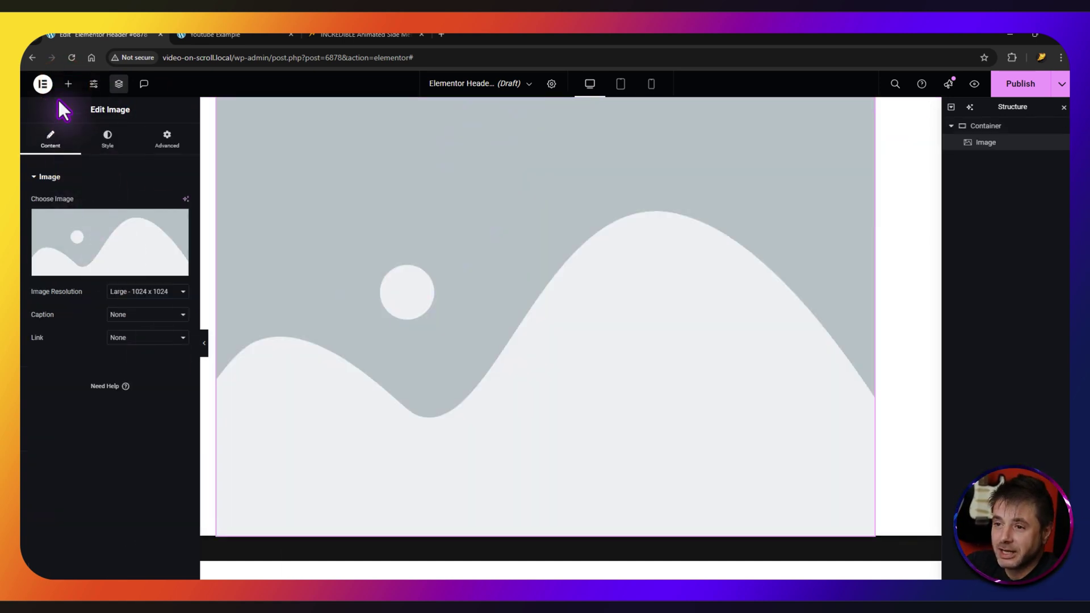
left_click(68, 83)
left_click_drag(67, 419, 805, 275)
right_click(977, 159)
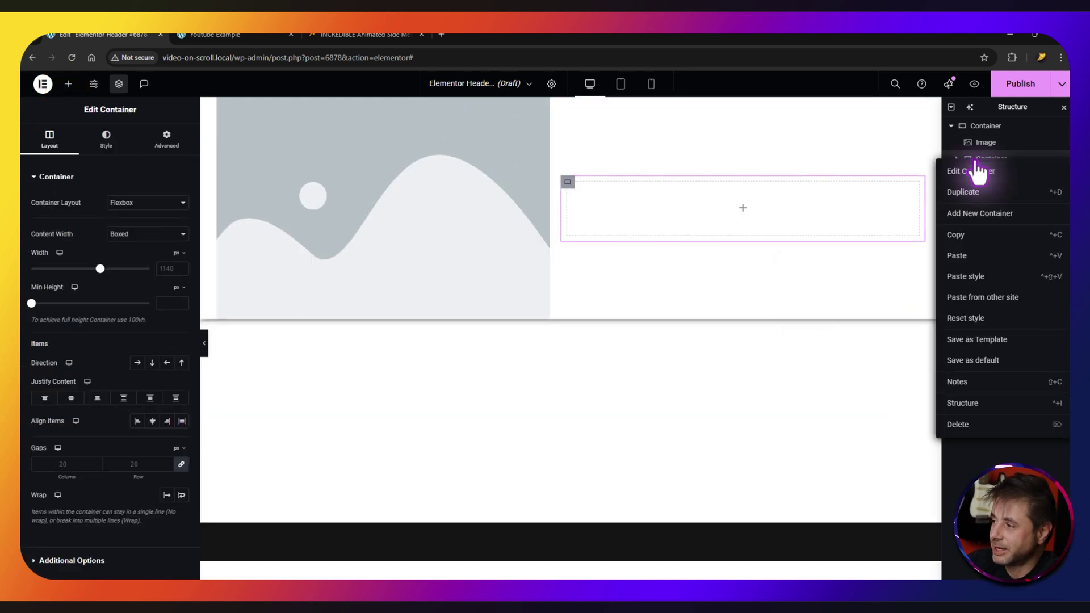
left_click(968, 192)
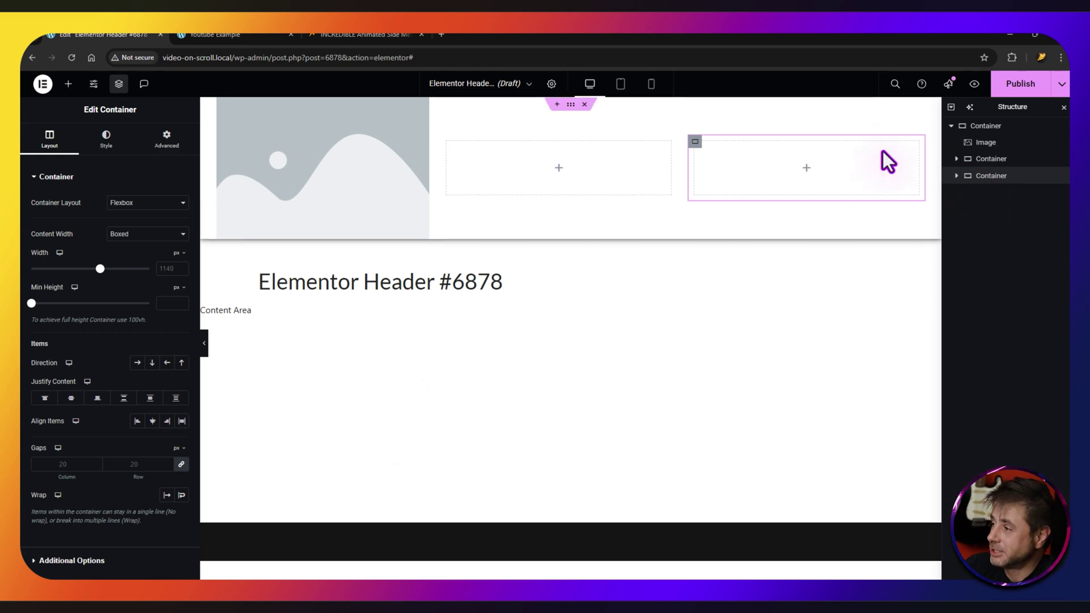
Set the header's Image widget to the Sizzle & Spice logo from the media library
left_click(1029, 142)
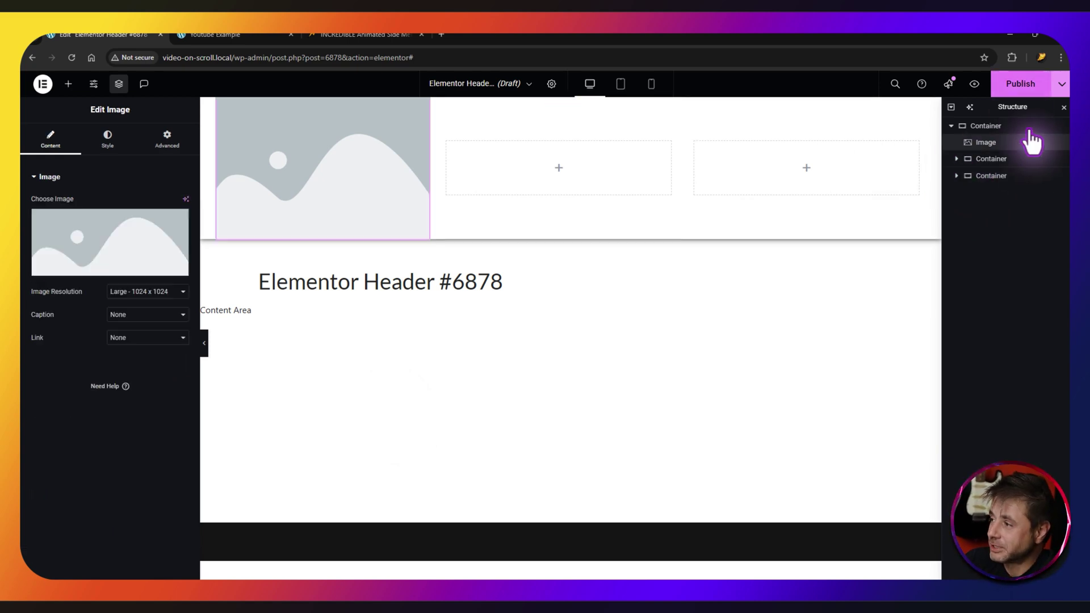
left_click(110, 255)
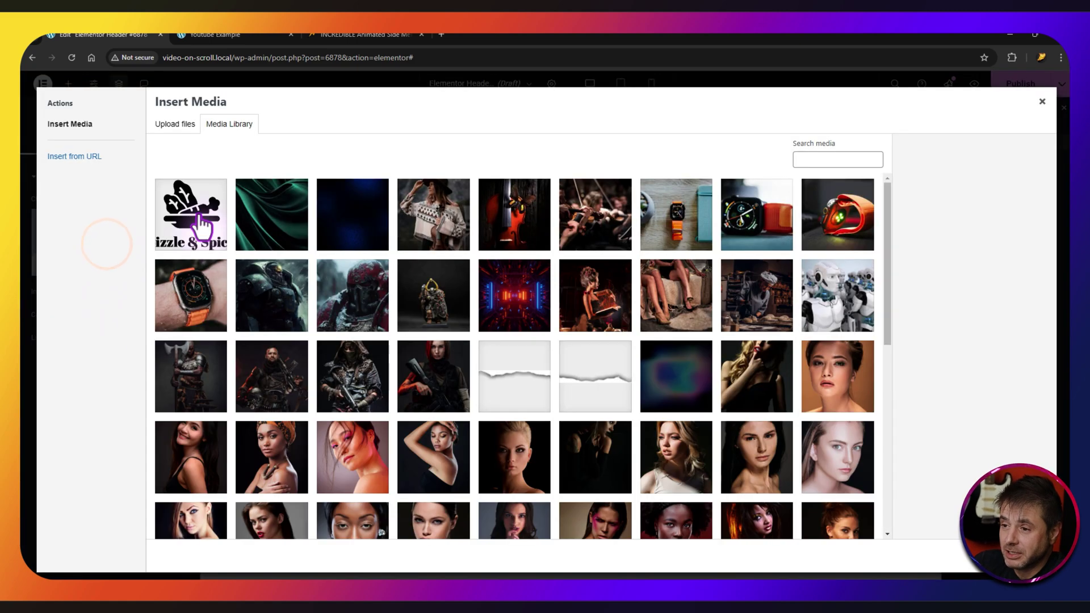
left_click(199, 214)
left_click(1021, 555)
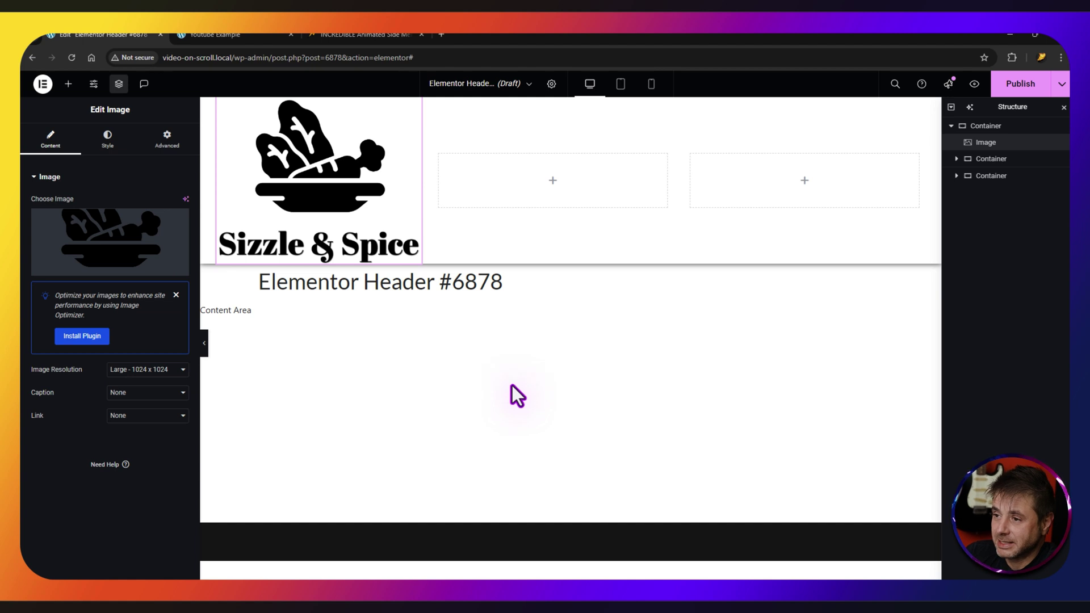
Link the logo image to a custom URL using the dynamic Site URL tag
left_click(131, 416)
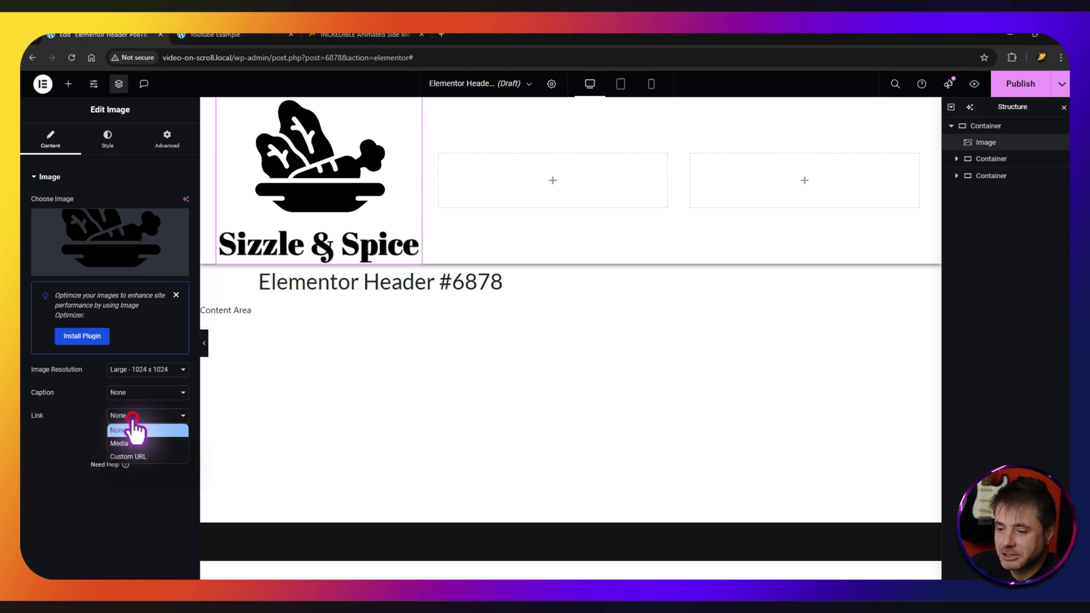
left_click(132, 455)
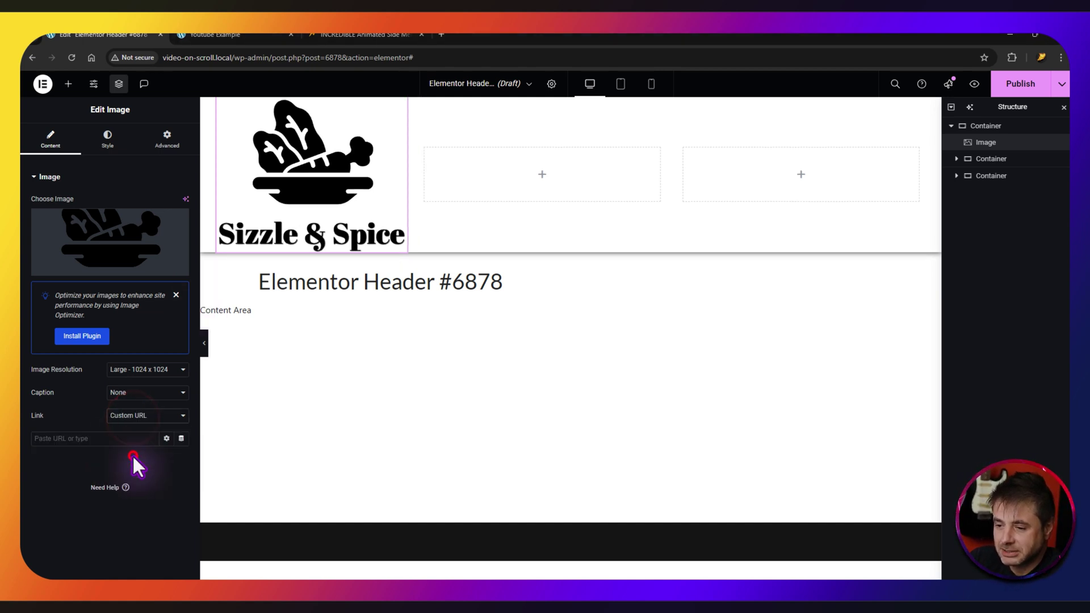
left_click(180, 438)
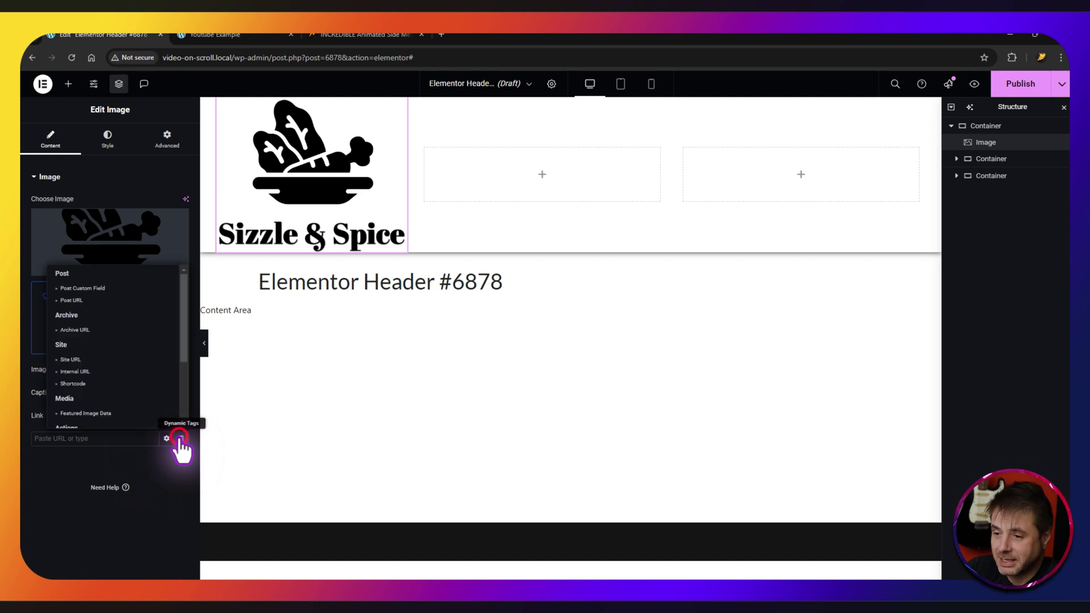
left_click(79, 361)
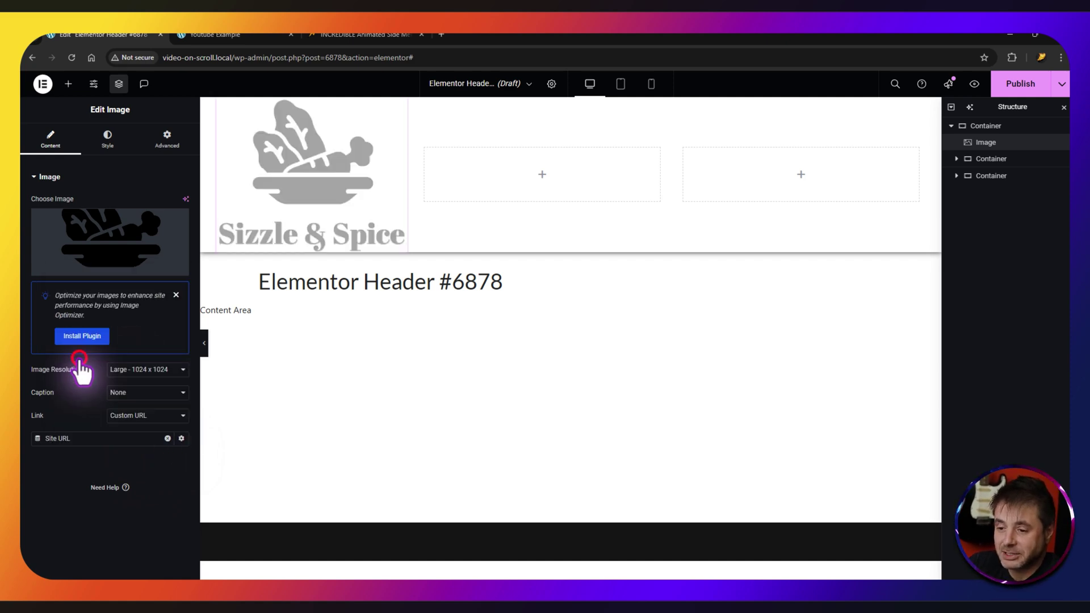
Set the logo's image resolution to Thumbnail - 150 x 150 and its height to 55 px
left_click(128, 369)
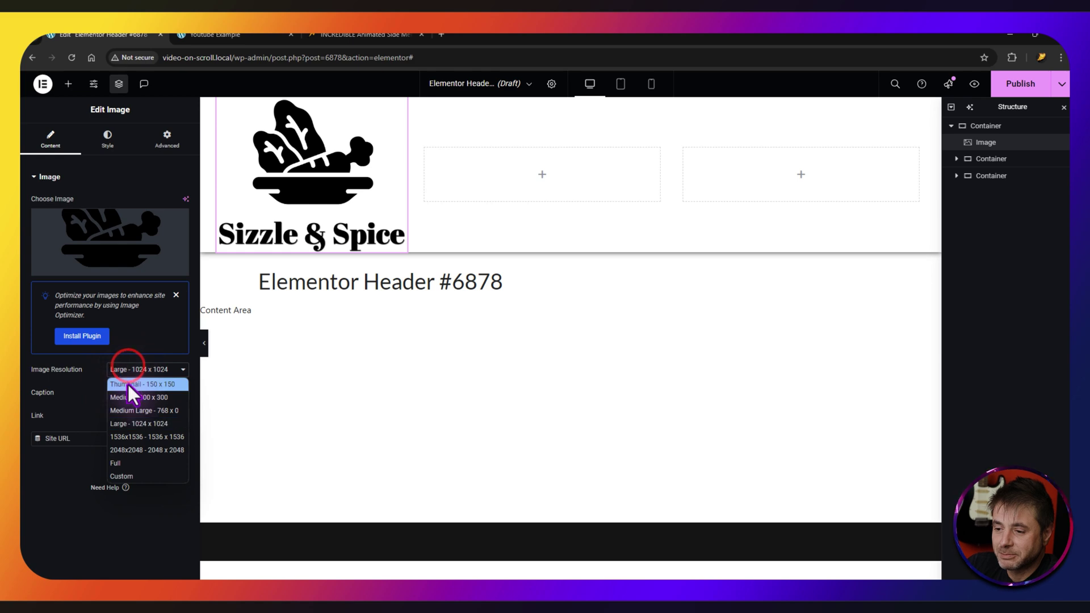
left_click(128, 384)
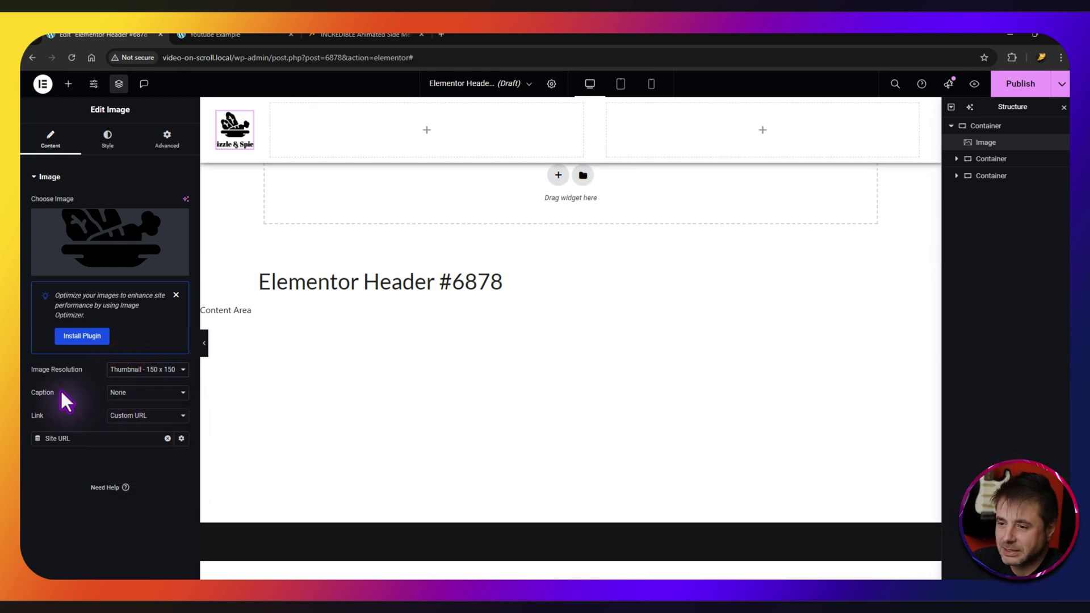
left_click(103, 137)
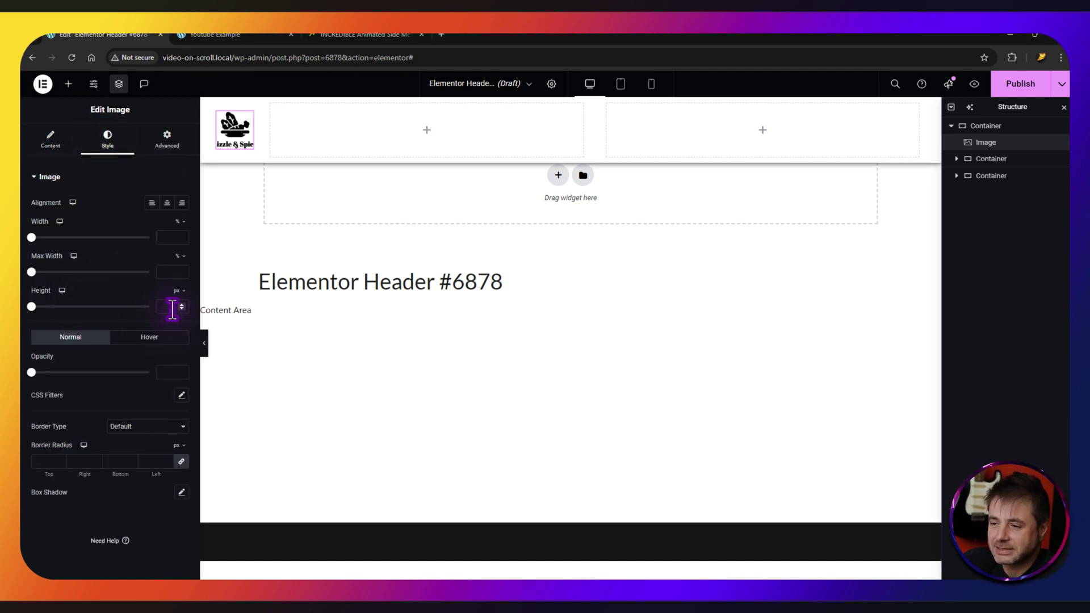
type("55")
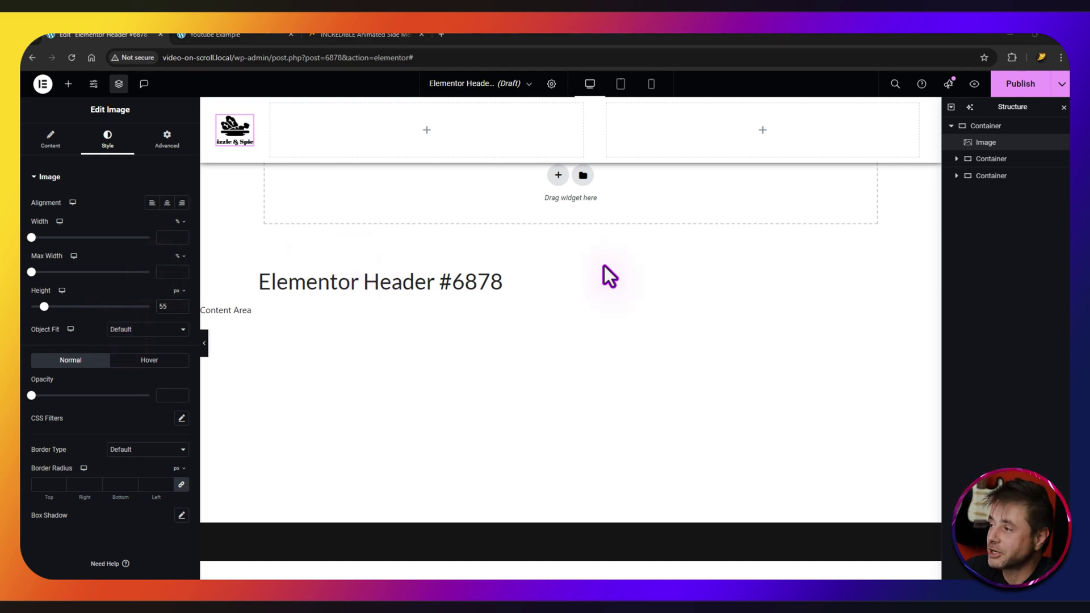
Set the first nested container's width to 110 px with a 95 px mobile width, and its minimum height to 45 px
left_click(990, 158)
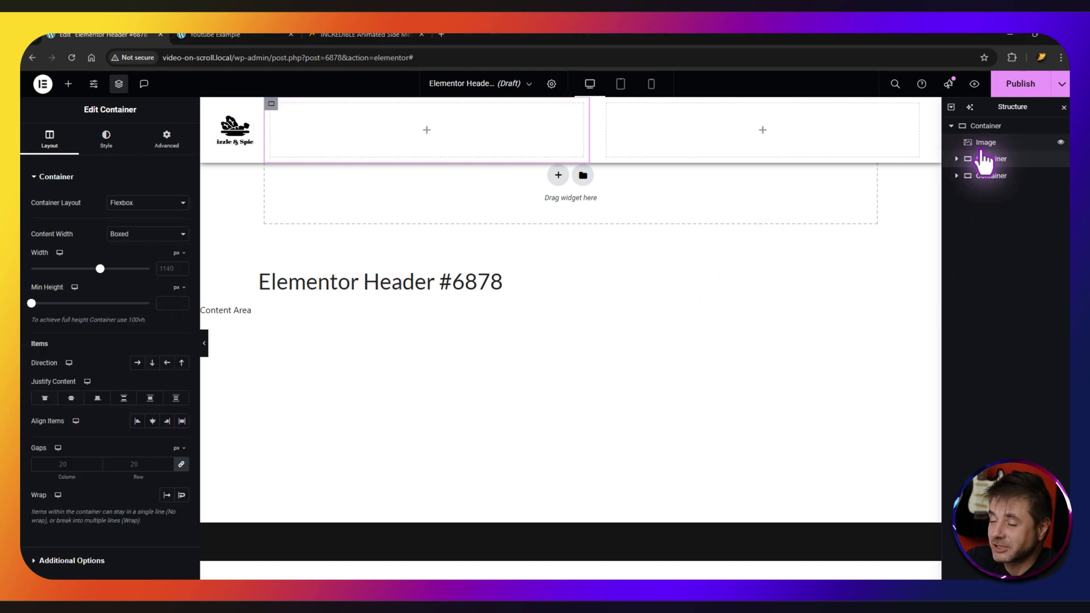
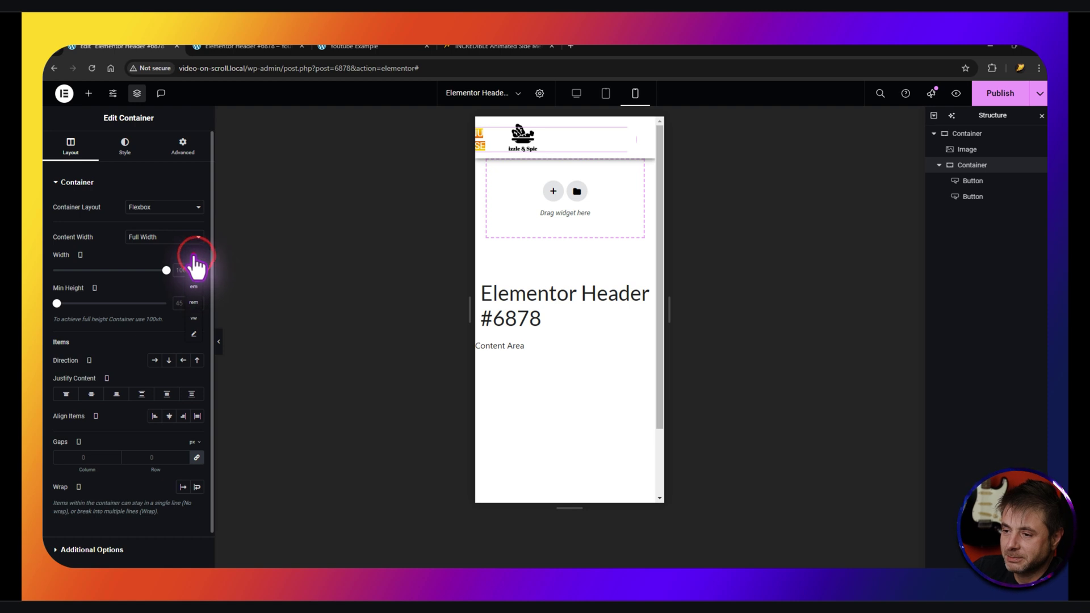
left_click(182, 269)
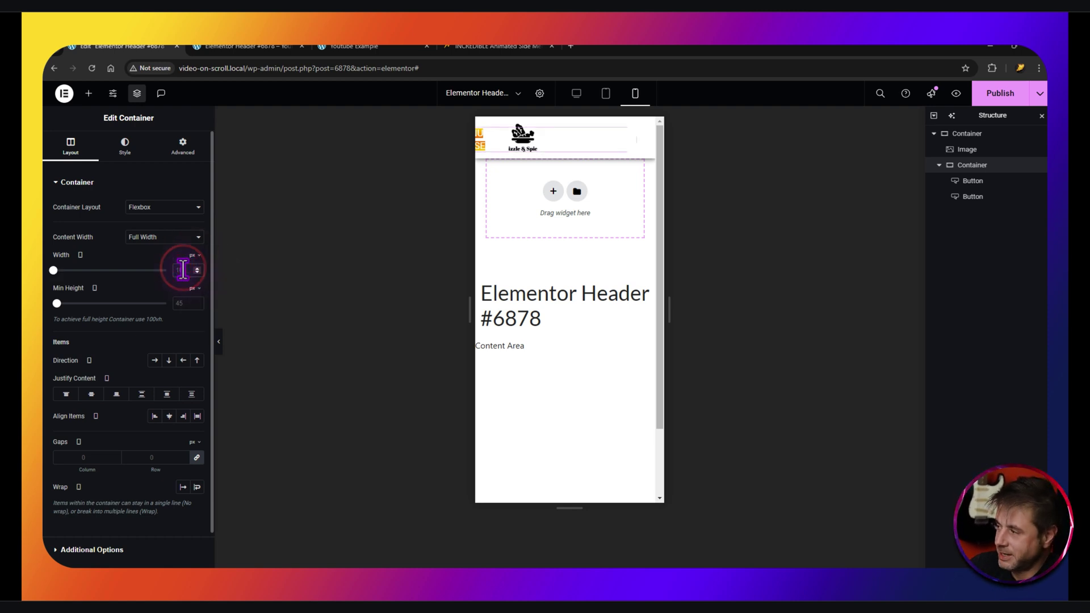
type("95")
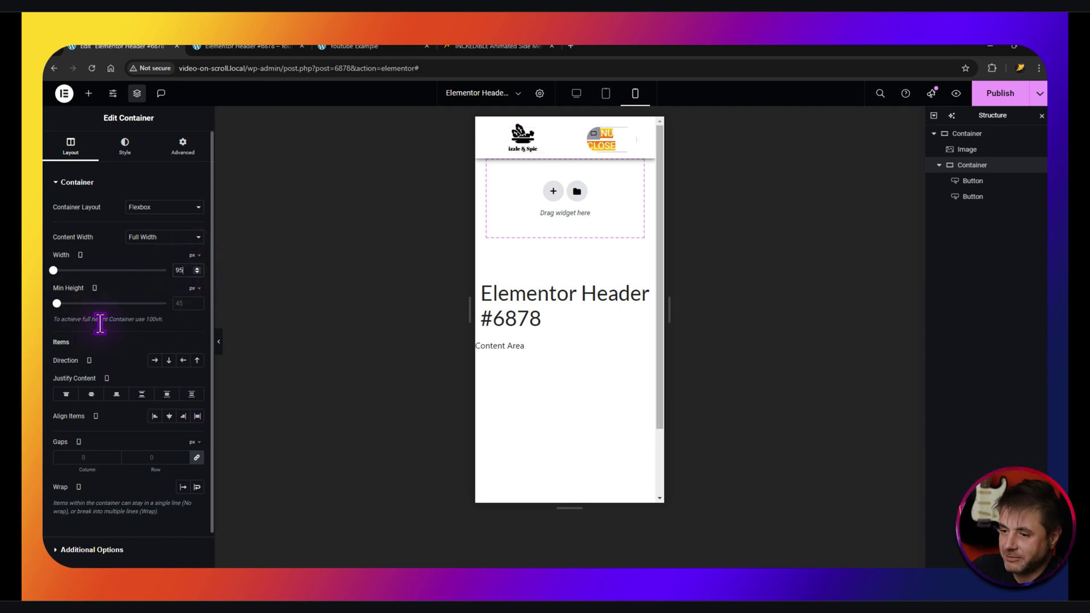
left_click(185, 305)
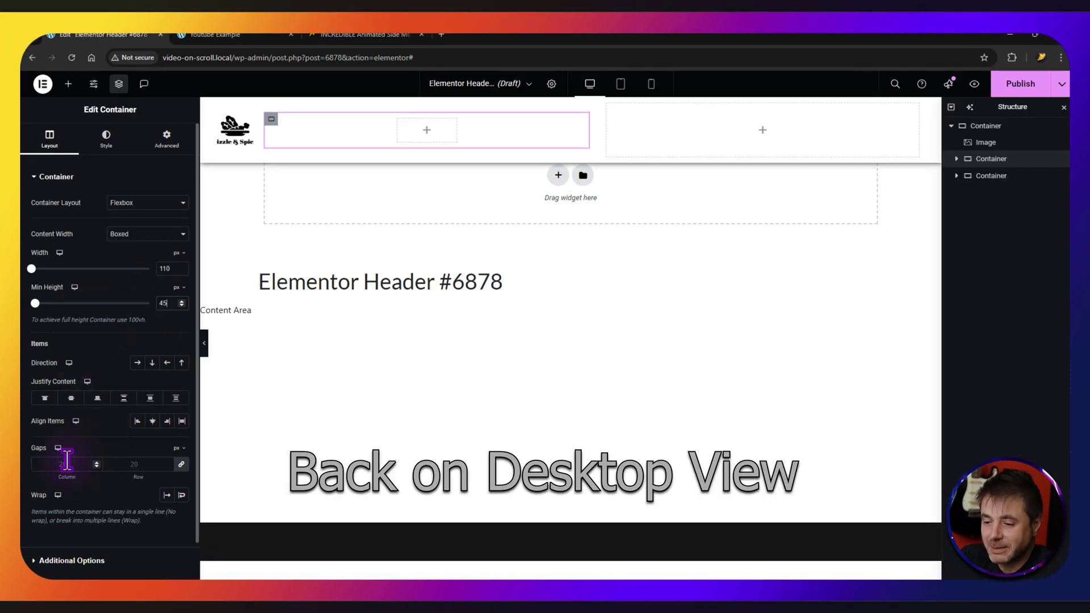
Set the first nested container's column and row gaps to 0 px and its overflow to Hidden
left_click(66, 464)
type("0")
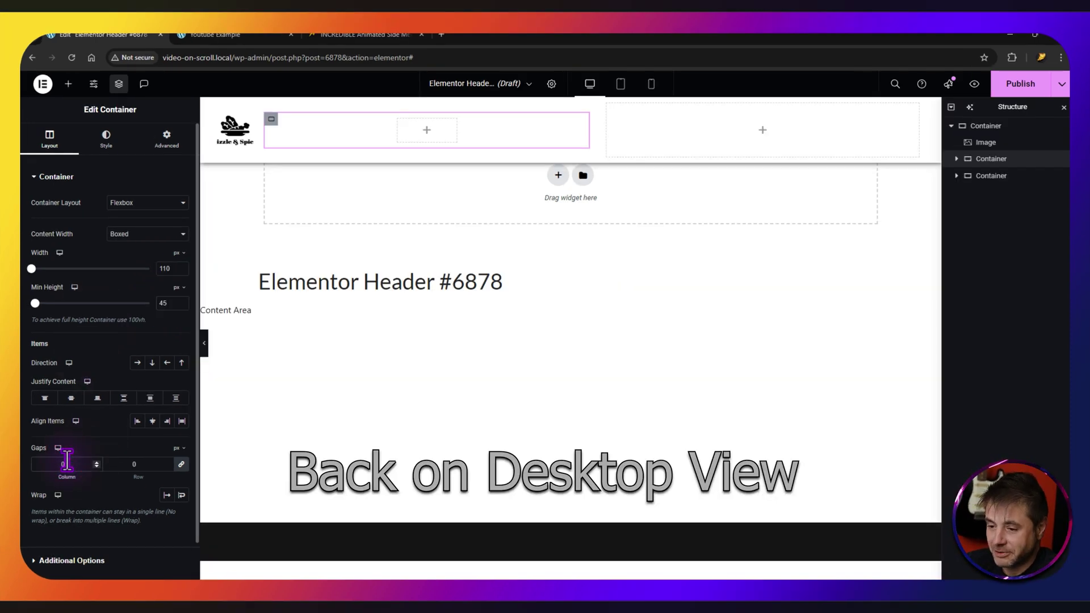
left_click(79, 562)
left_click(122, 229)
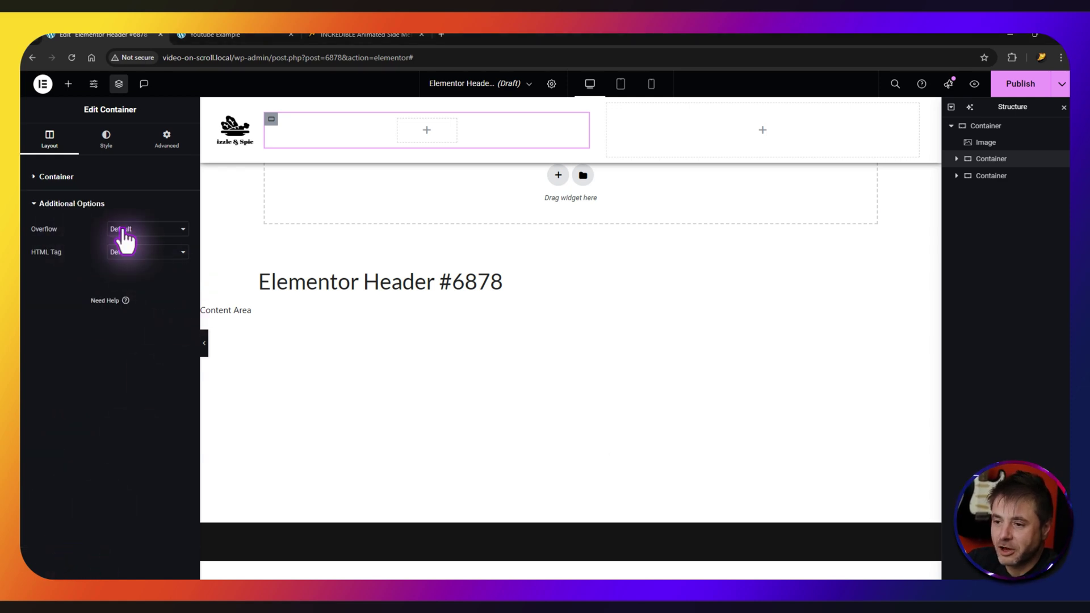
left_click(120, 257)
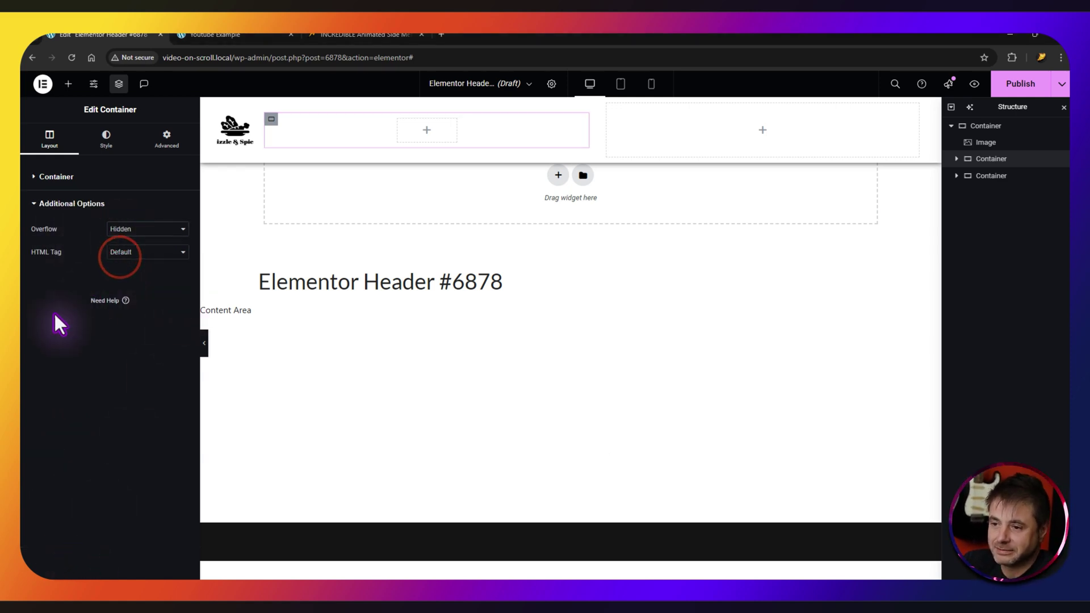
Give the first nested container a 23 px border radius and 0 px padding on all sides
left_click(107, 138)
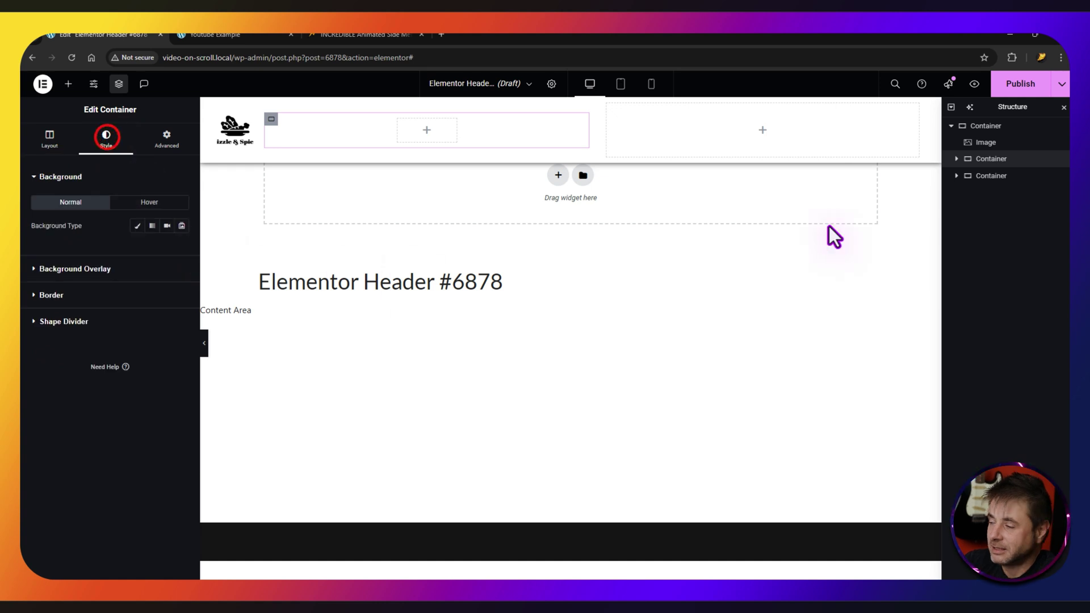
left_click(94, 294)
type("23")
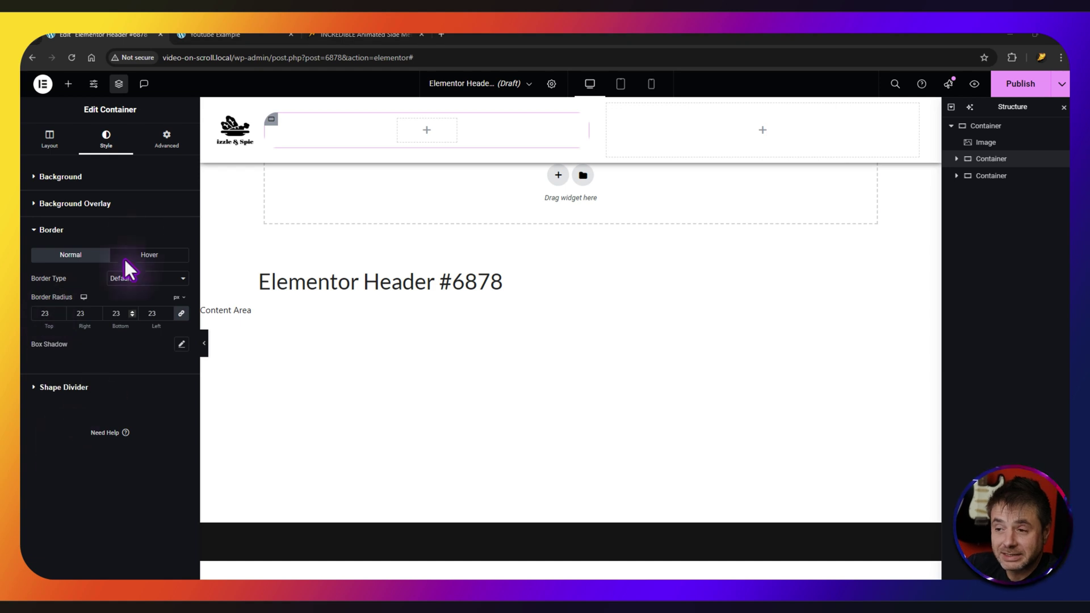
left_click(167, 139)
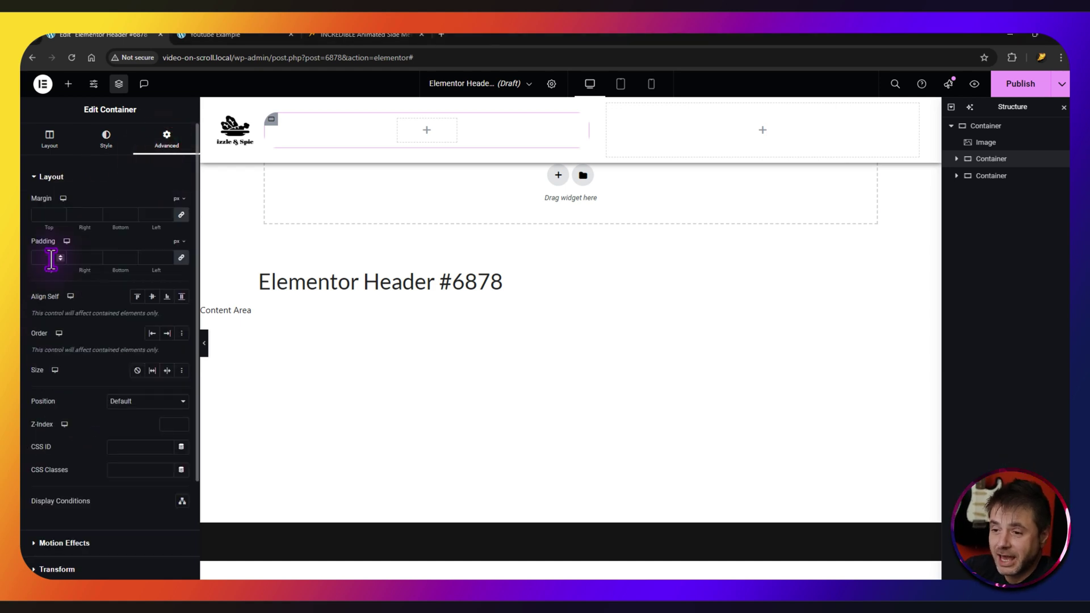
type("0")
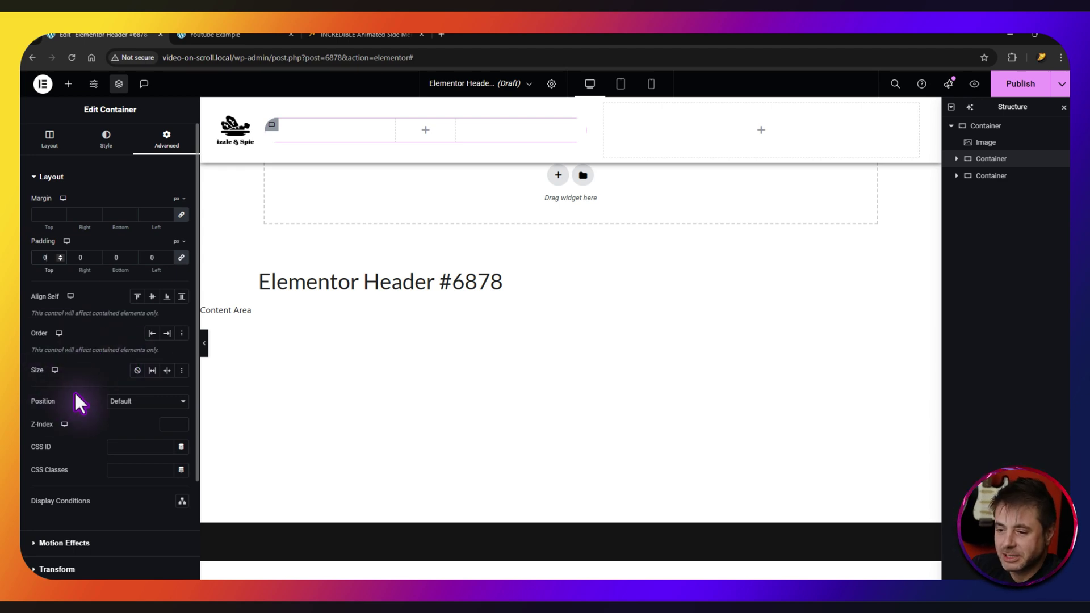
Position the first nested container absolutely, with right horizontal orientation, a 35 px horizontal offset and a 20 px vertical offset from the top
left_click(122, 401)
left_click(119, 429)
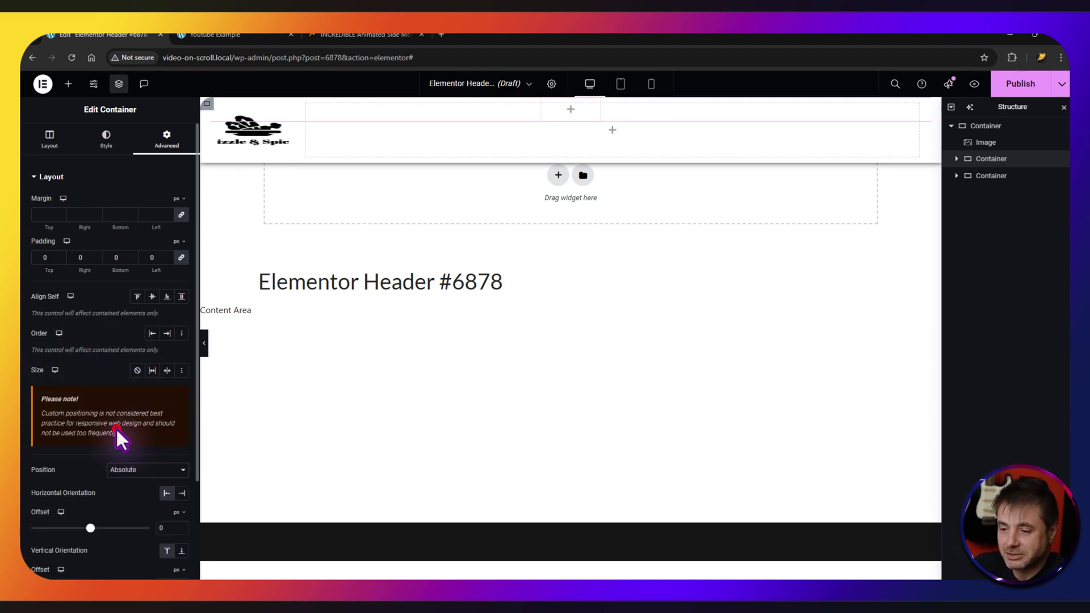
scroll(85, 375, "down", 2)
left_click(181, 383)
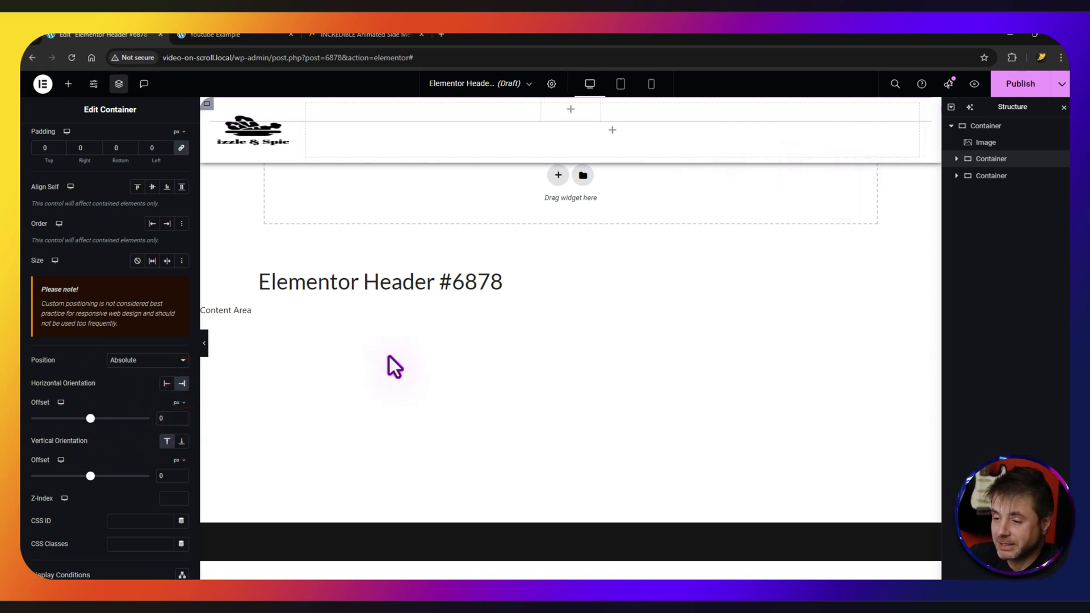
left_click(167, 420)
type("35")
scroll(158, 448, "down", 2)
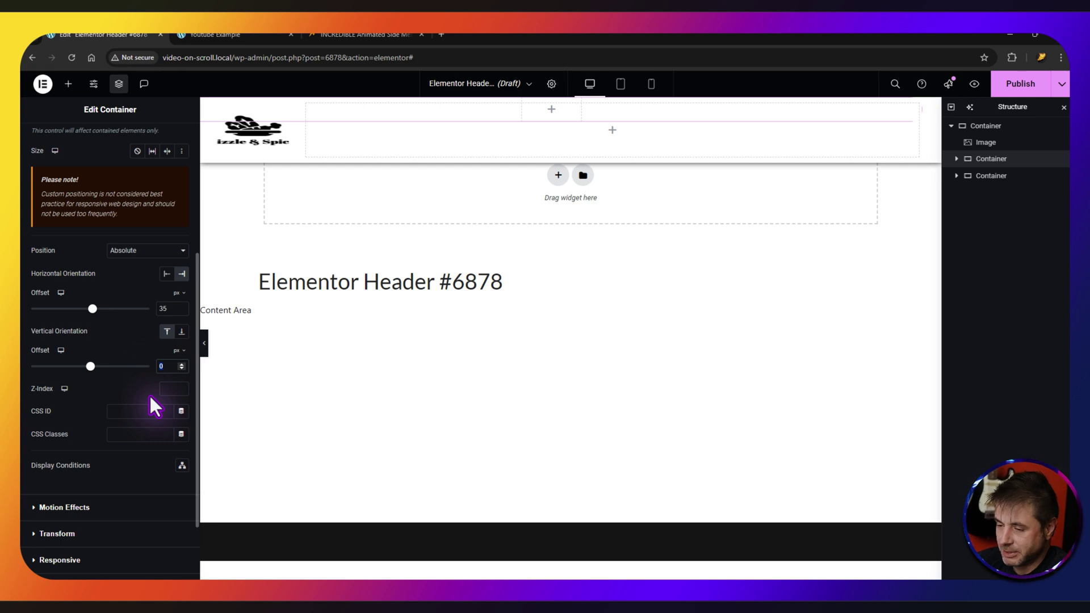
type("20")
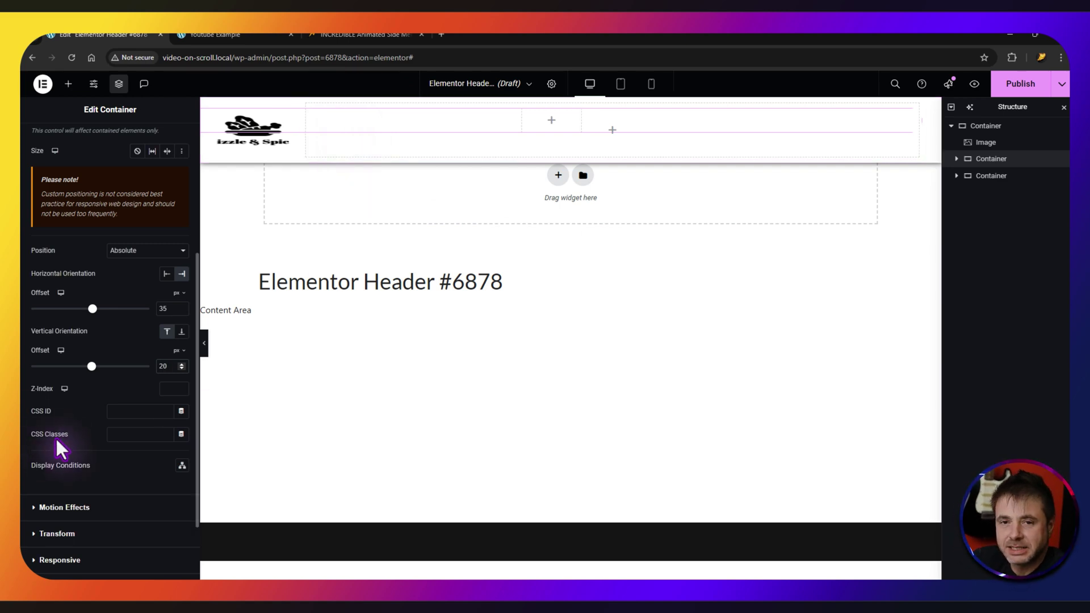
Copy the class name reboot-side-menu-button from the tutorial blog post into the first nested container's CSS classes and leave its Z-Index empty
left_click(365, 34)
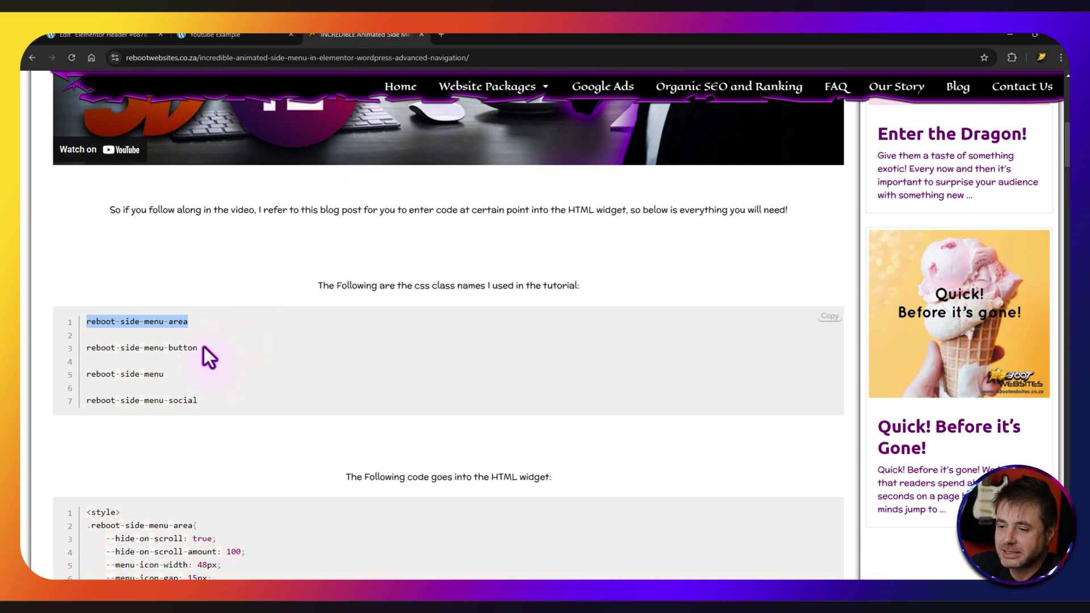
left_click_drag(200, 348, 89, 352)
key("ctrl+c")
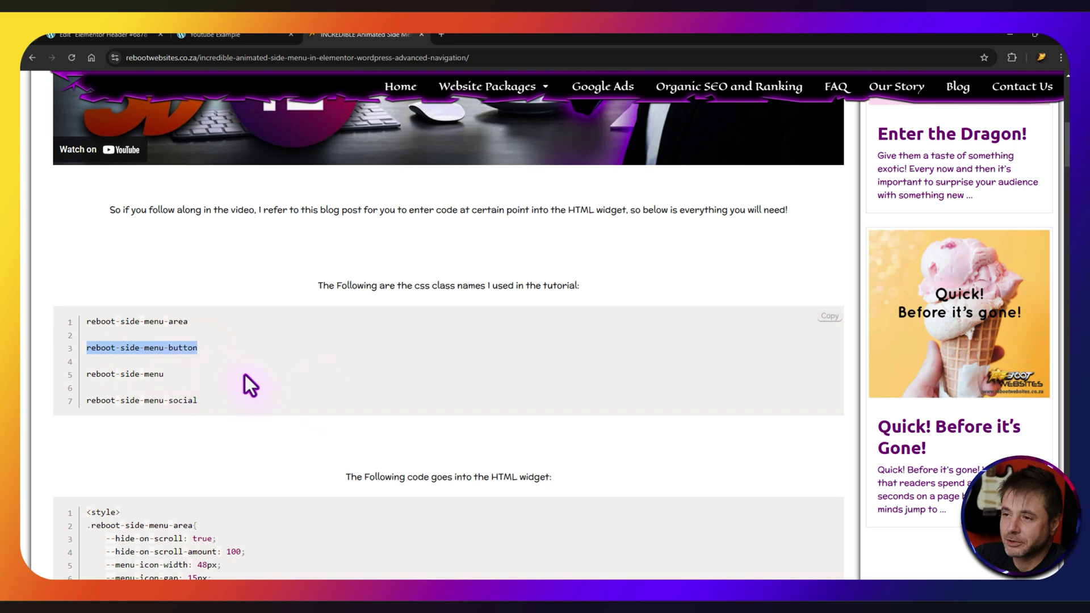
left_click(131, 34)
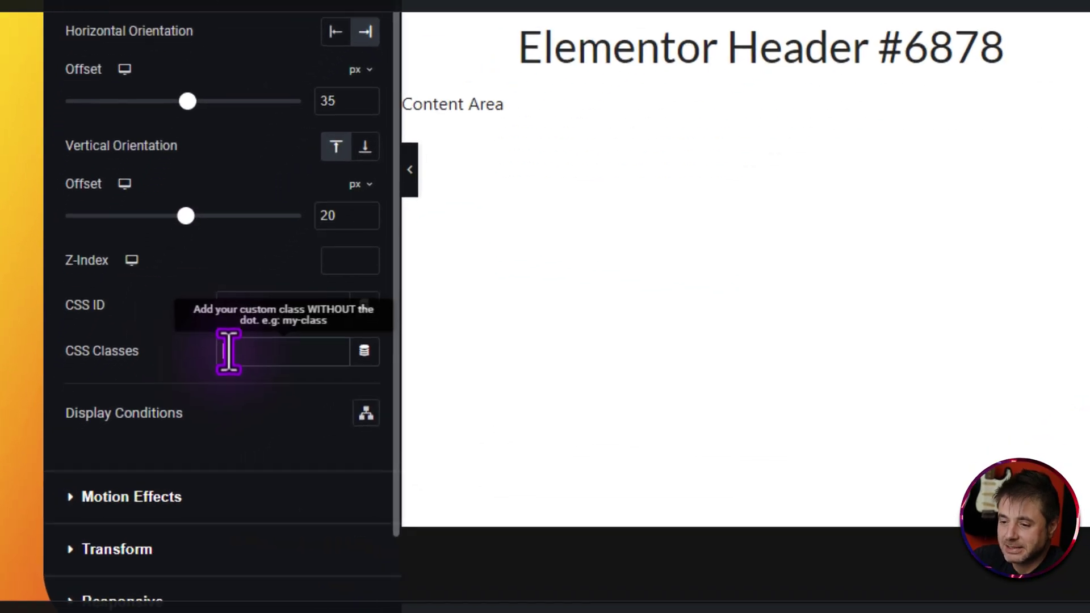
left_click(125, 372)
key("ctrl+v")
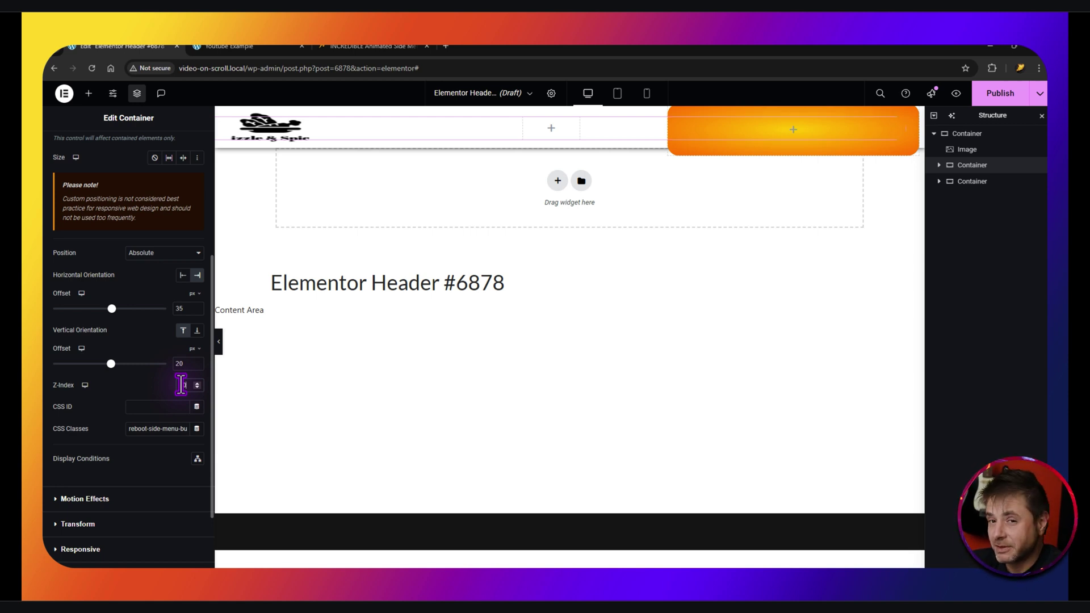
key("BackSpace")
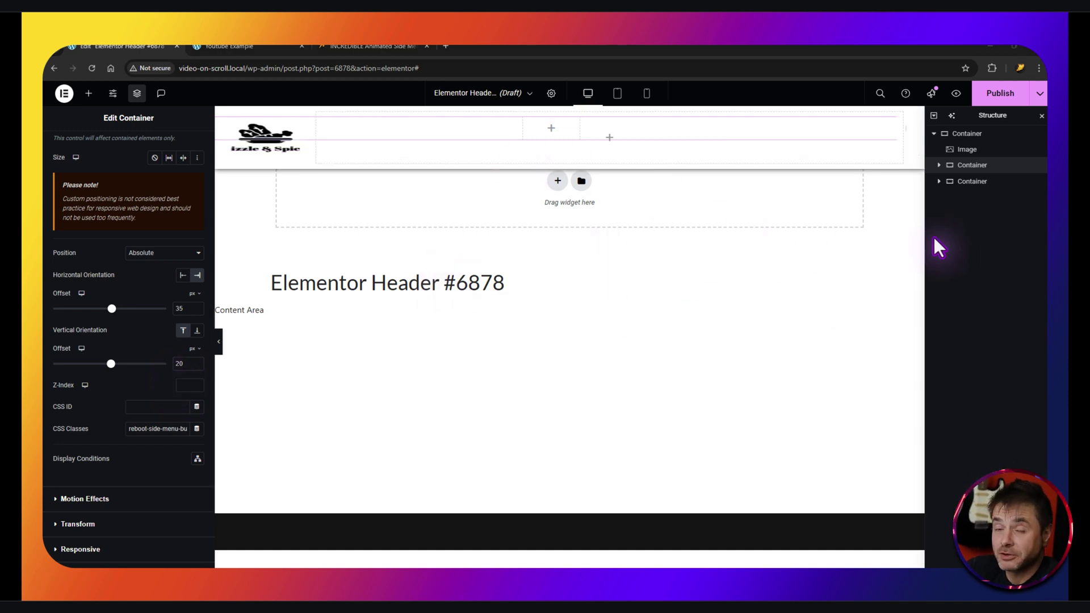
Set the second nested container's content width to Full Width and give it a custom width in pixels
left_click(971, 181)
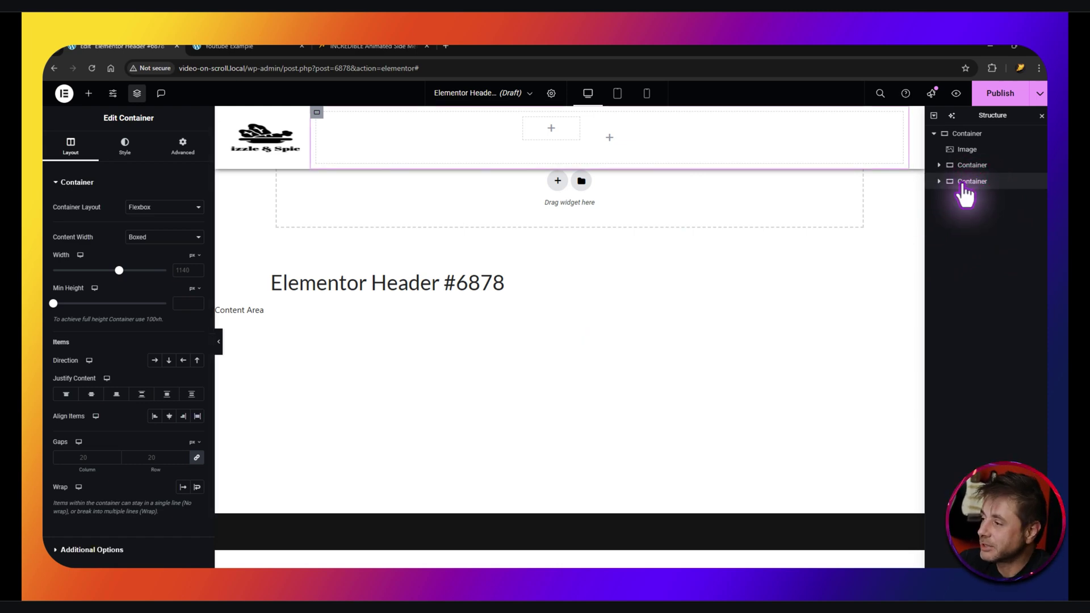
left_click(147, 238)
left_click(136, 262)
mouse_move(194, 262)
left_click(194, 257)
left_click(179, 270)
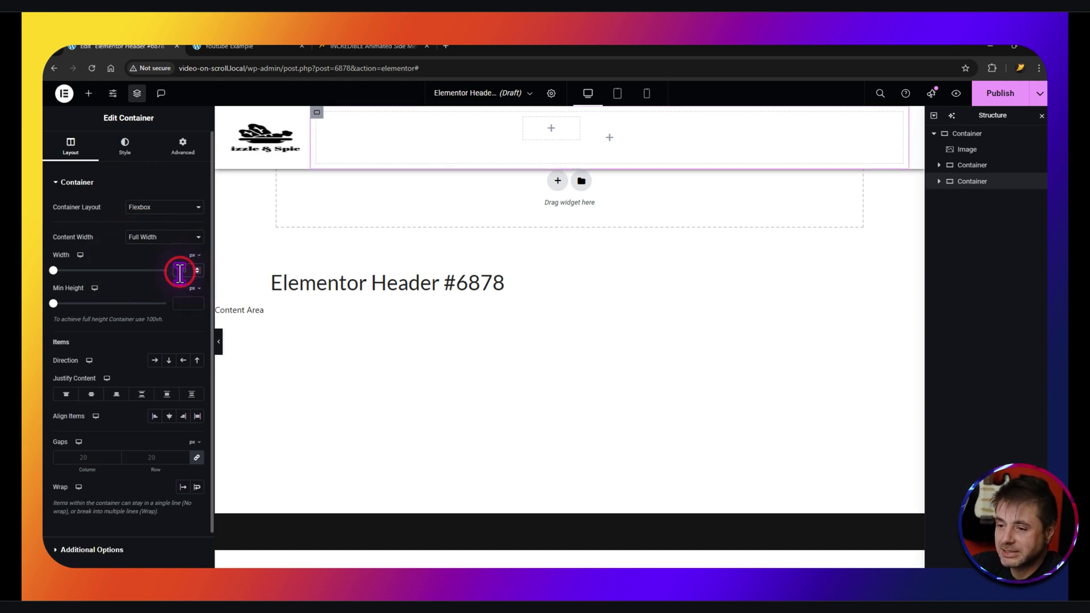
type("40")
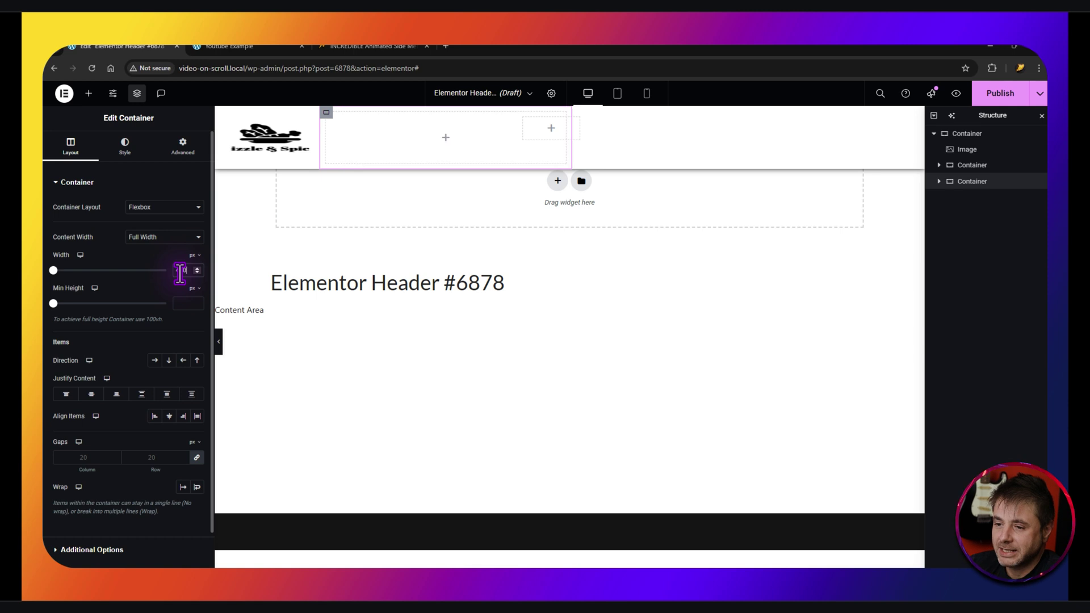
Check the open side menu on the example site, and give the second nested container a gradient background overlay with yellow as first color
left_click(124, 144)
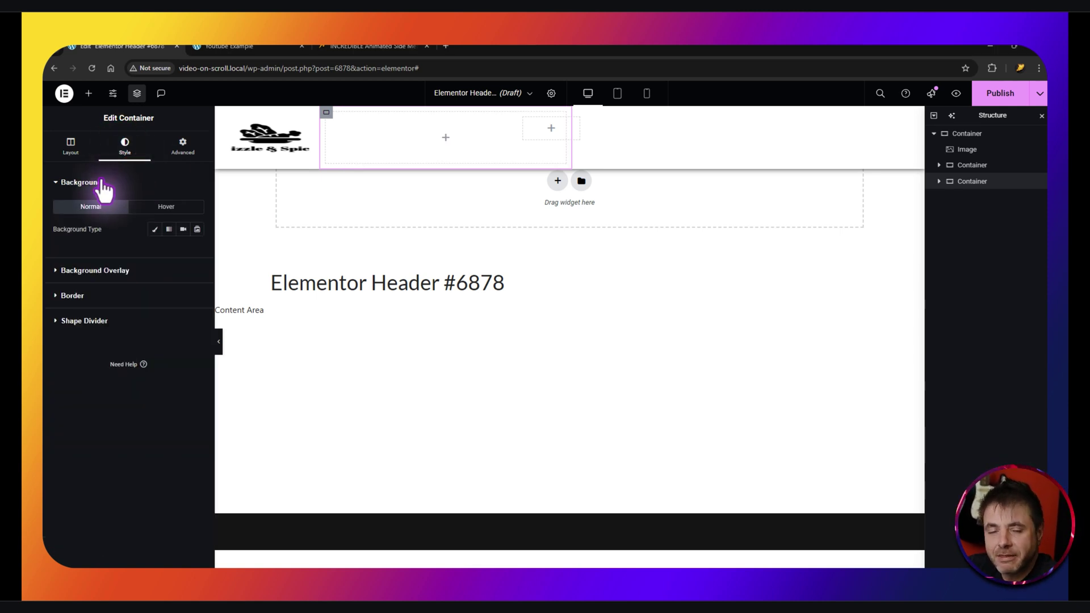
left_click(89, 269)
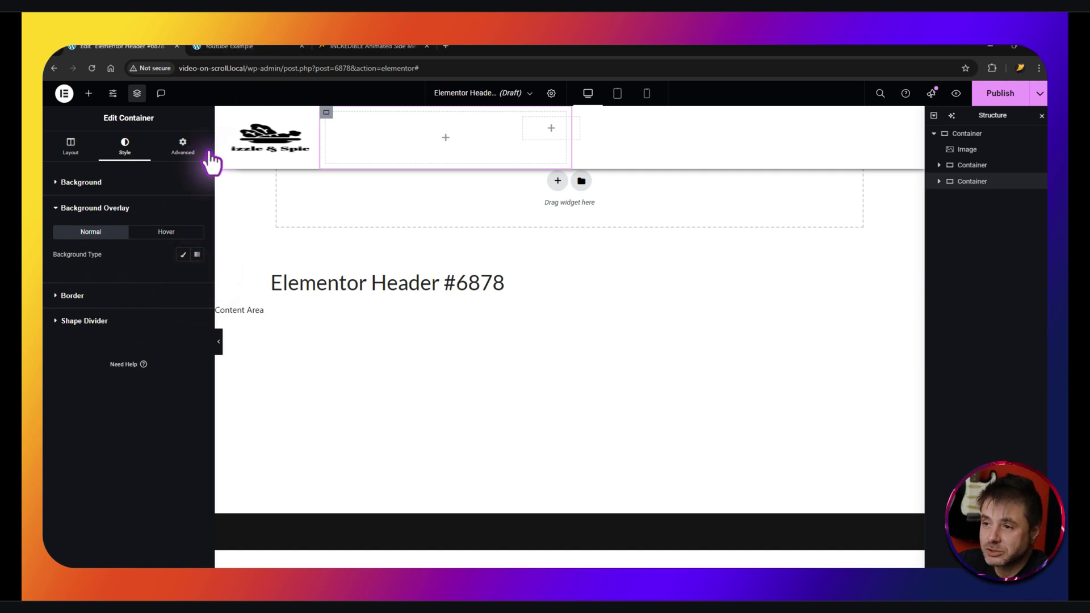
left_click(227, 47)
left_click(988, 102)
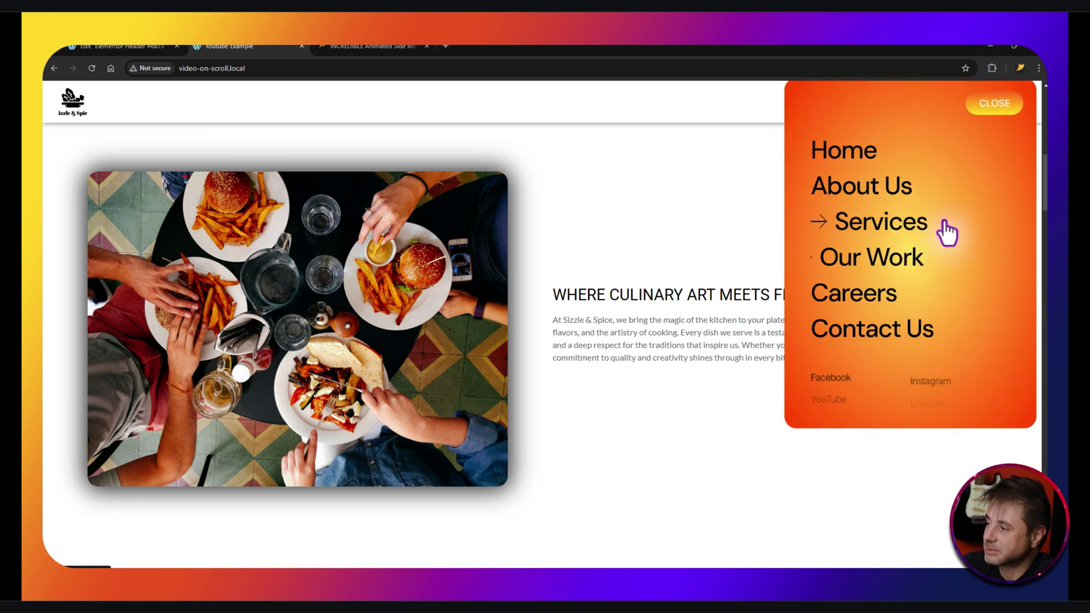
left_click(154, 46)
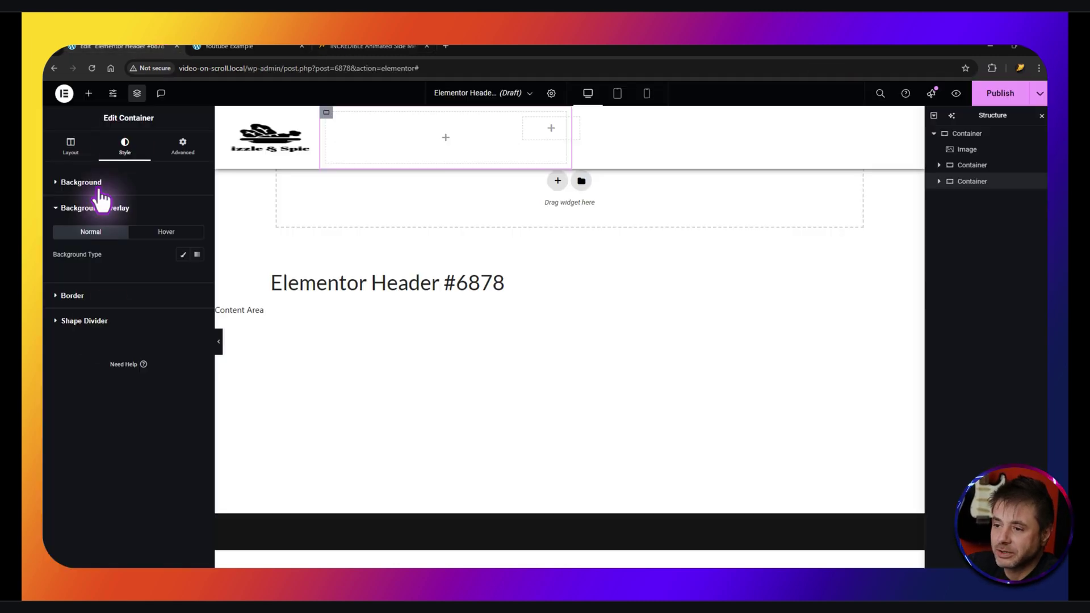
left_click(197, 255)
left_click(197, 329)
left_click(153, 457)
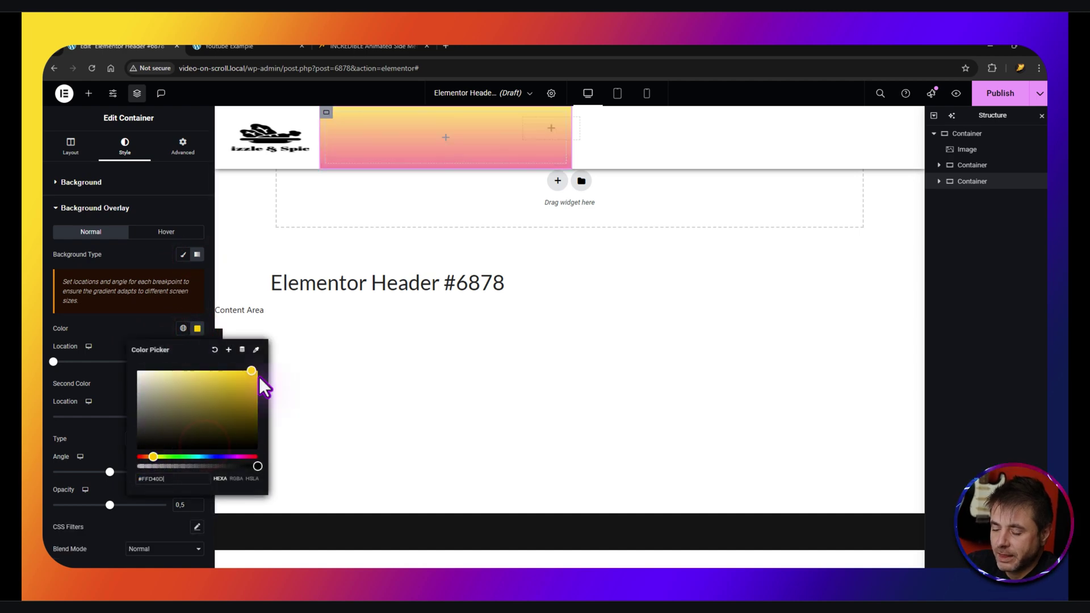
left_click(121, 326)
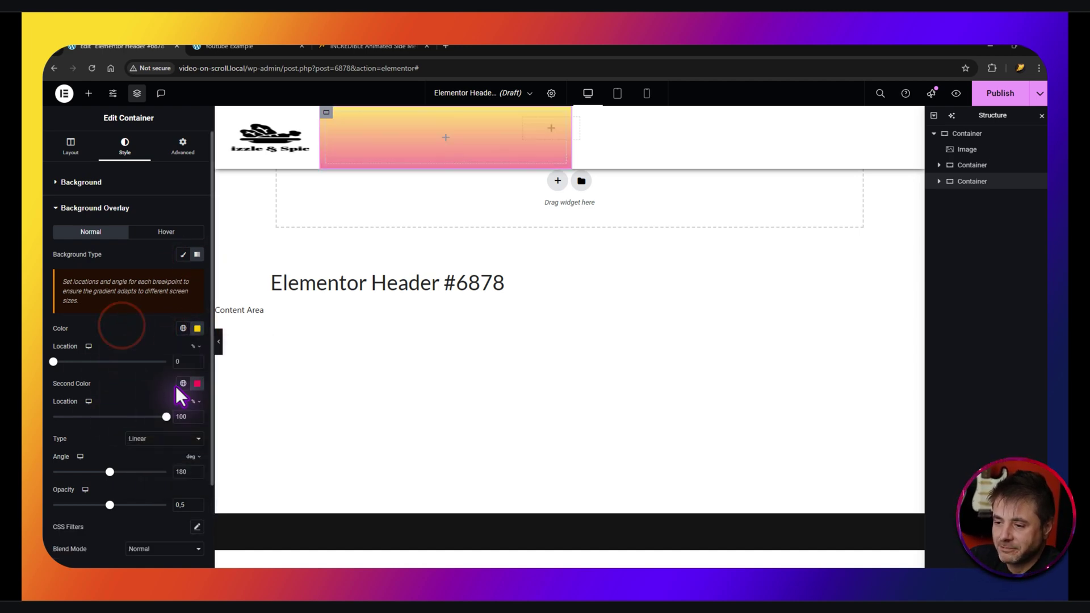
Set the overlay gradient's second color to orange, its type to Radial and the overlay opacity to 1
left_click(196, 385)
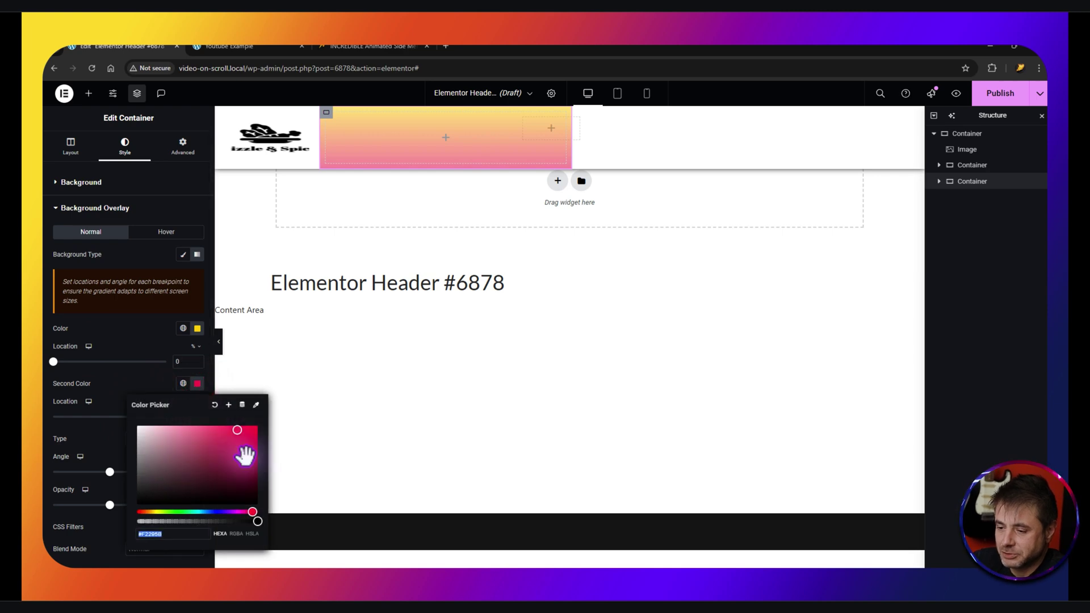
left_click_drag(217, 510, 147, 511)
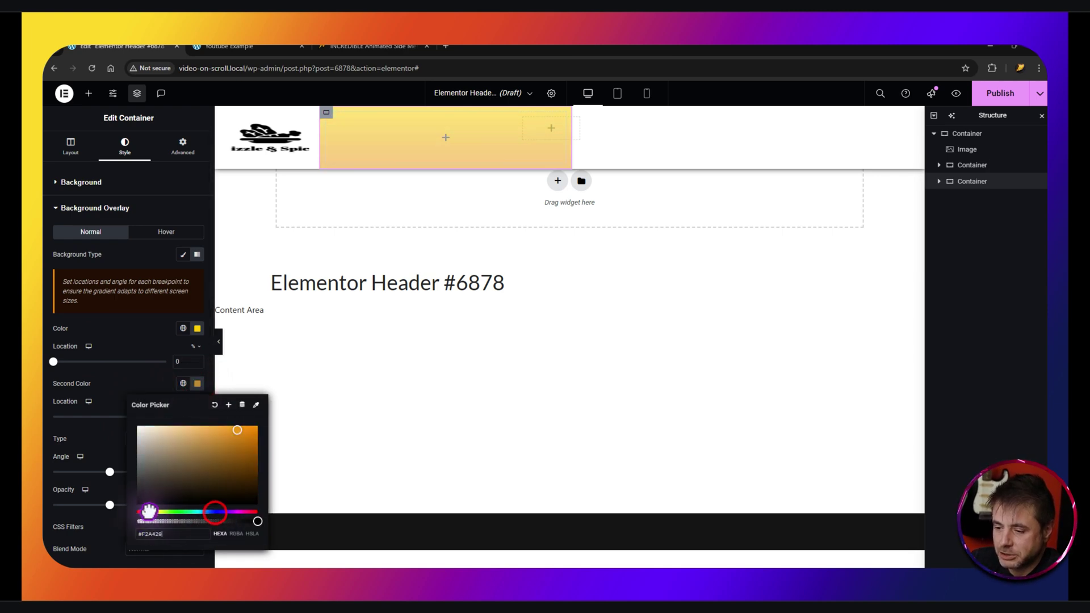
left_click(137, 380)
left_click(136, 438)
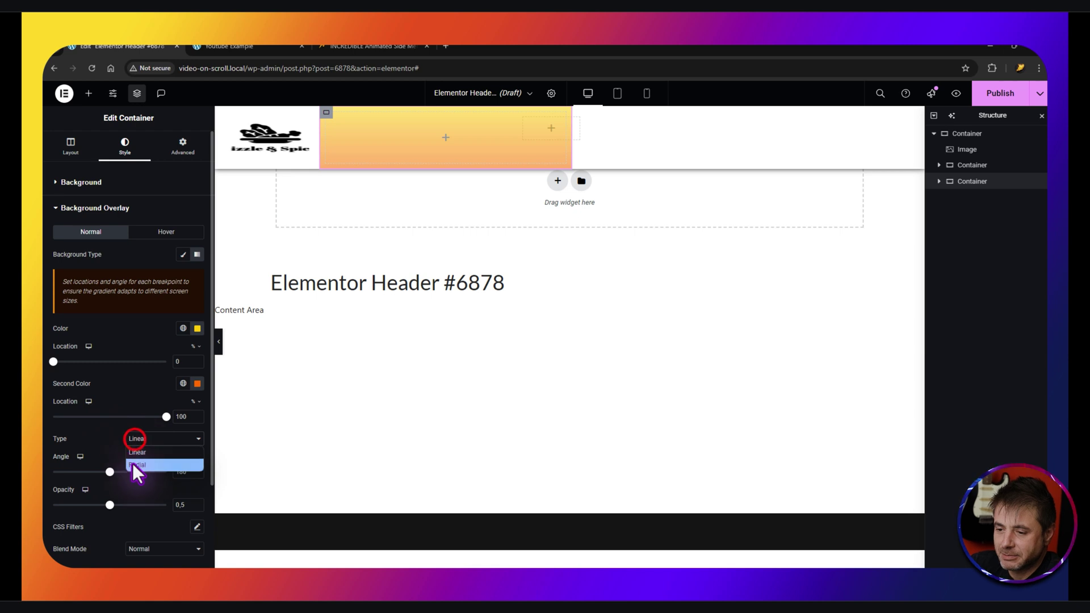
left_click(133, 463)
left_click_drag(110, 494, 170, 499)
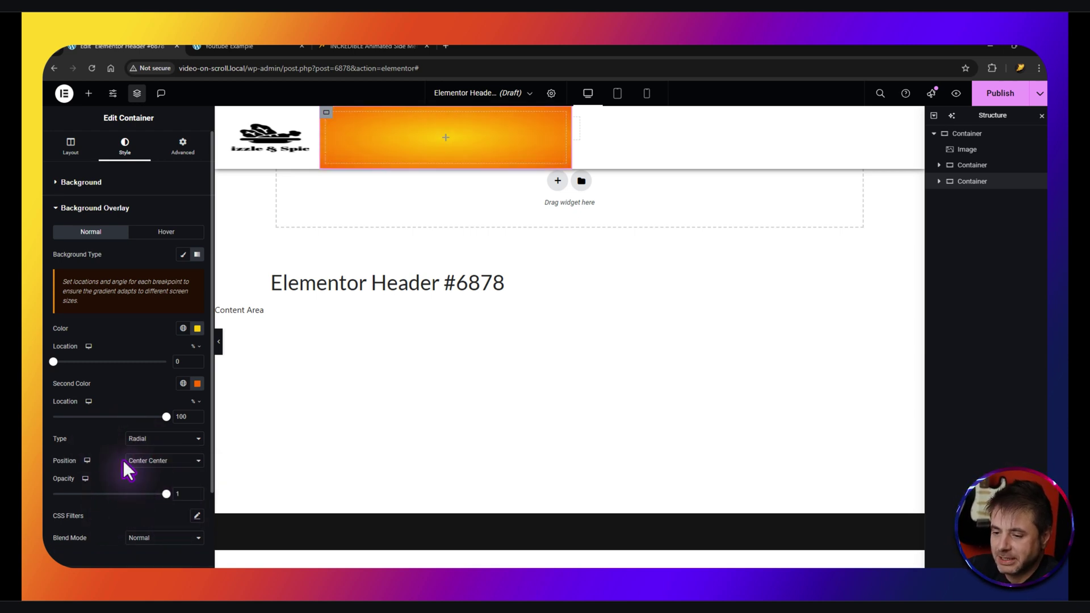
scroll(116, 491, "down", 2)
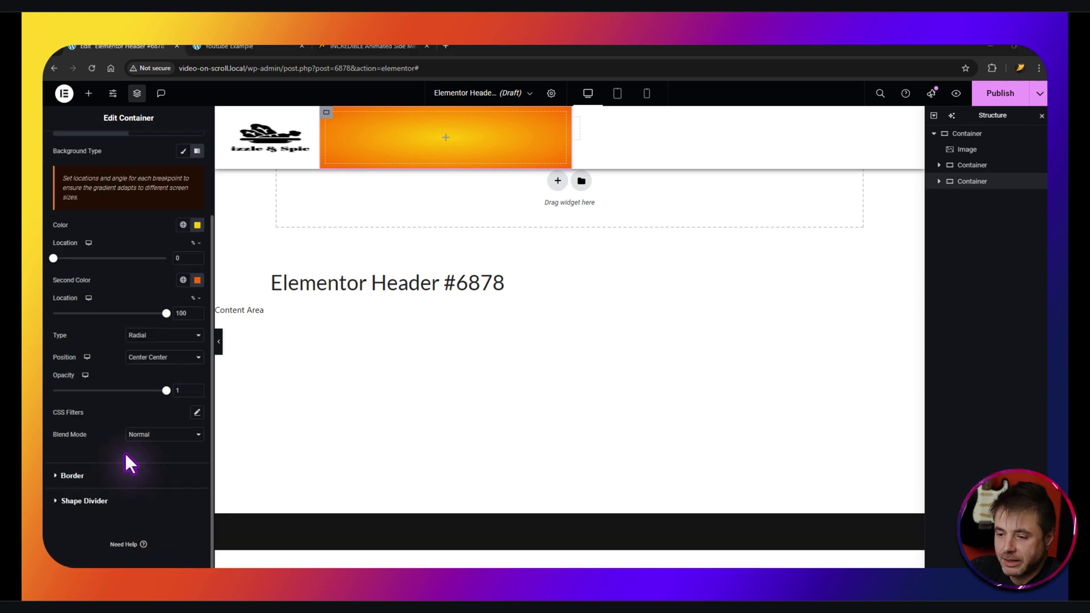
Give the second nested container a border radius of 23 px and a padding of 0 on all sides
left_click(86, 477)
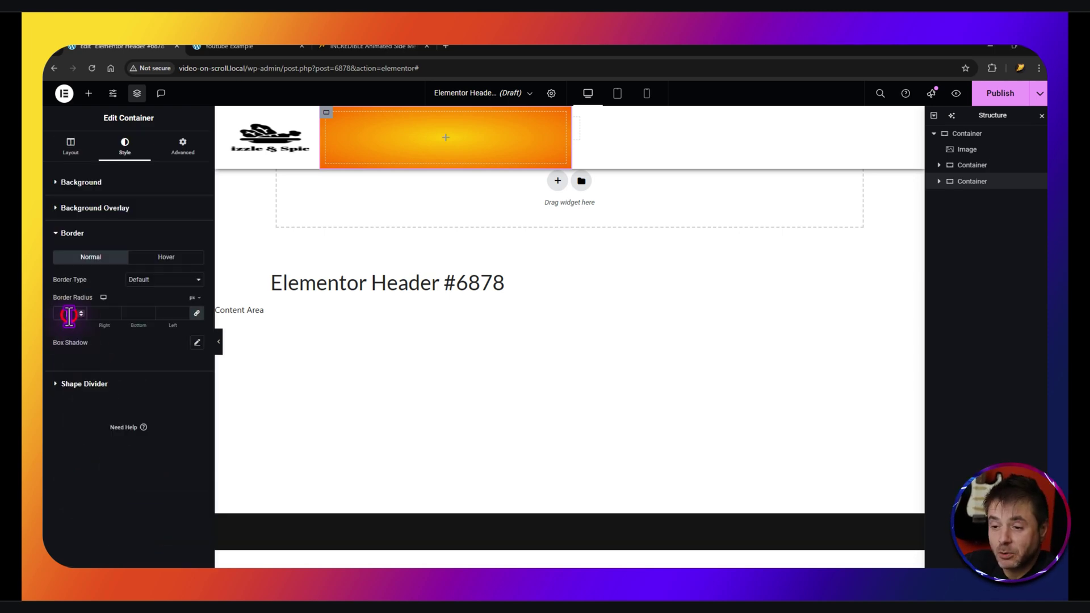
type("3")
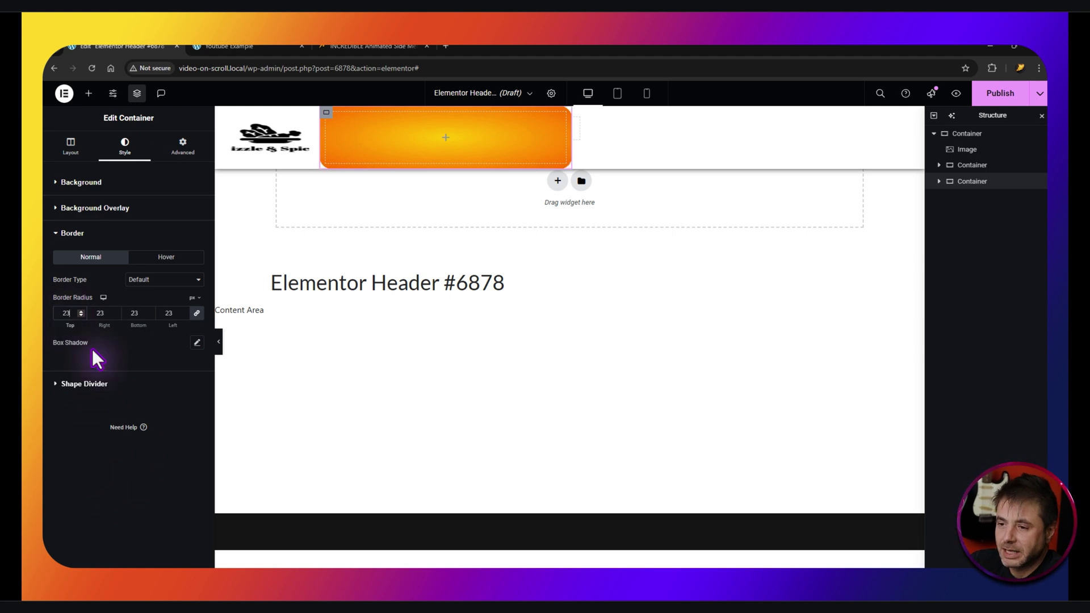
left_click(183, 159)
left_click(56, 264)
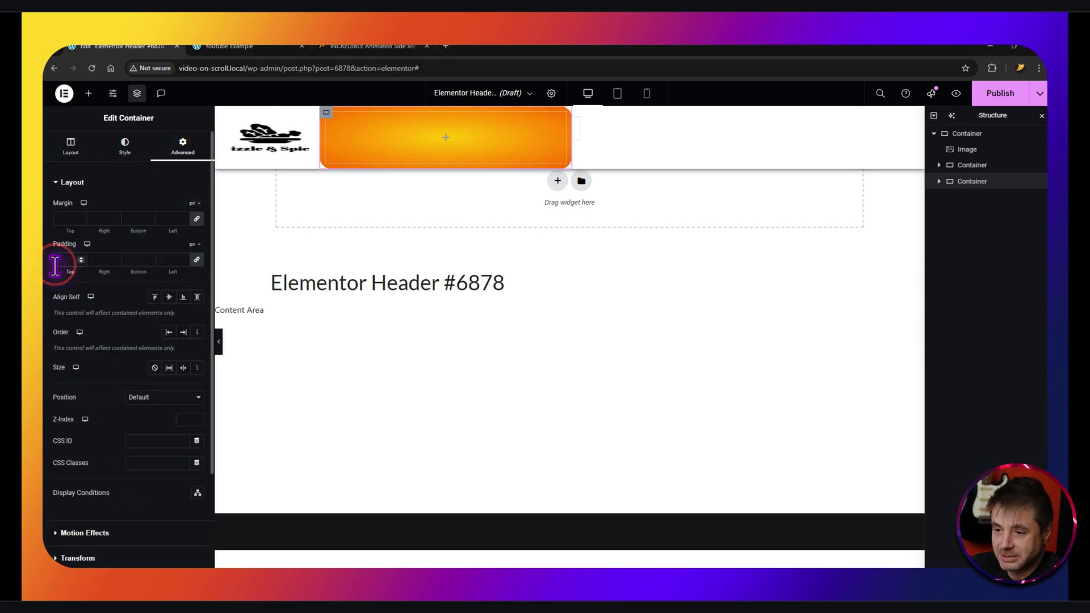
type("0")
Position the second nested container absolutely with right horizontal orientation, a horizontal offset of 10 px and a vertical offset of -5 px
scroll(85, 332, "down", 2)
left_click(157, 293)
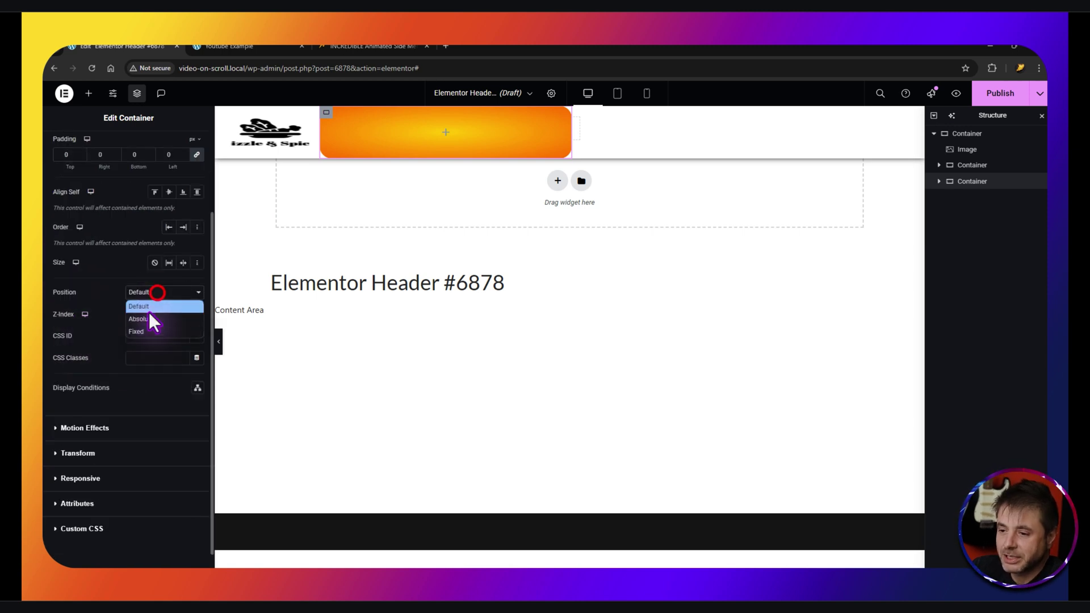
left_click(144, 319)
left_click(197, 381)
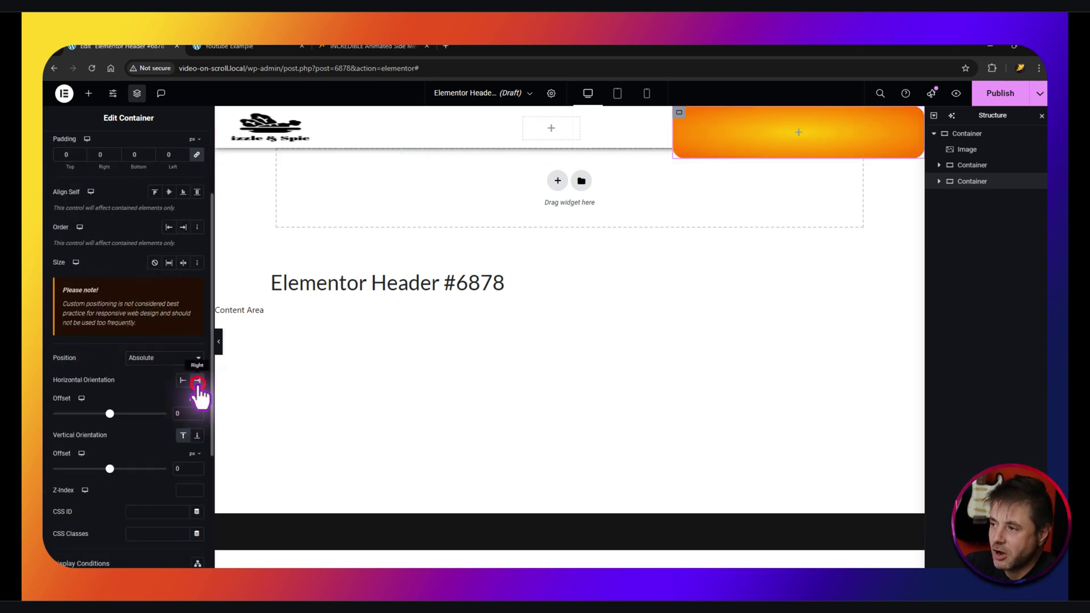
left_click(180, 413)
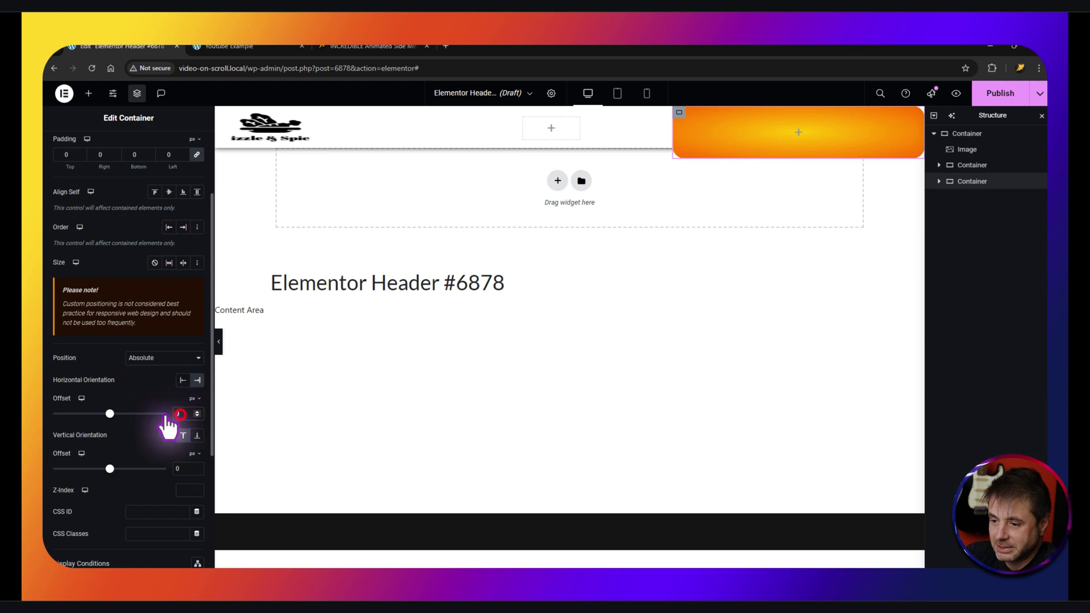
type("10")
left_click(176, 468)
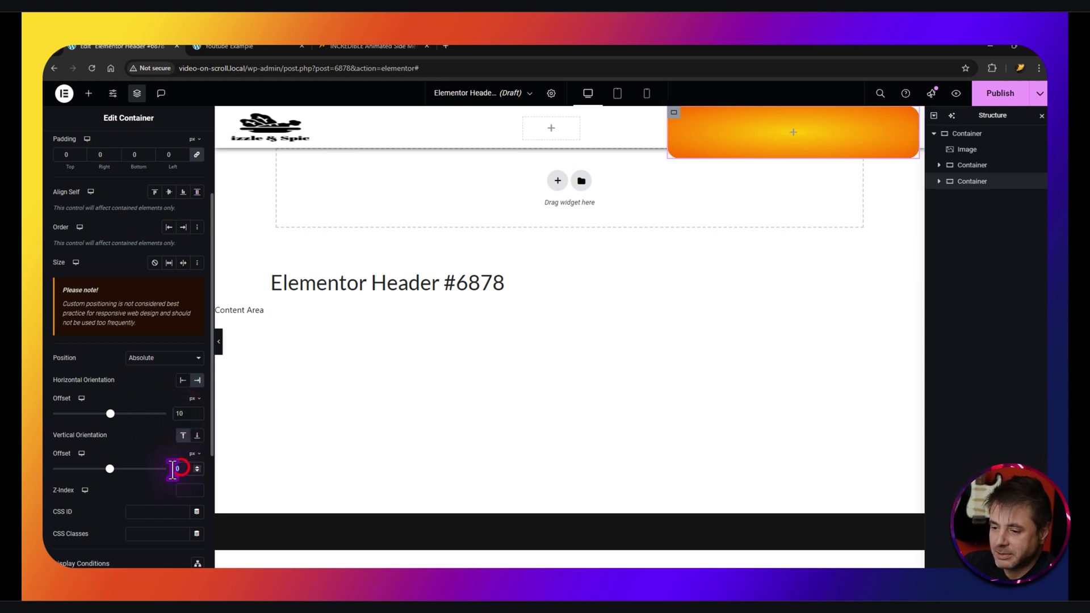
type("-5")
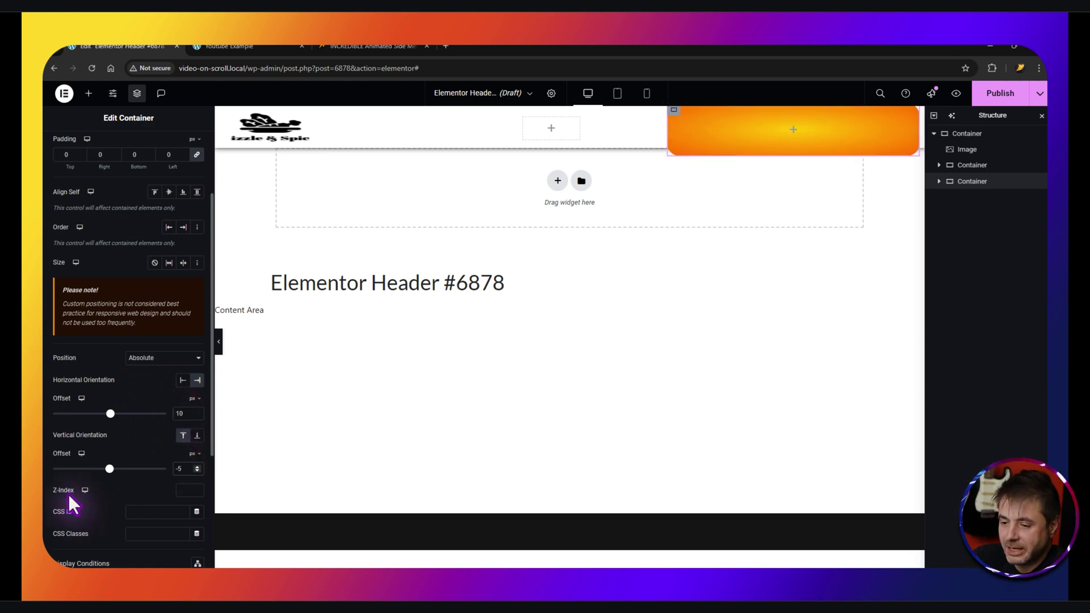
Copy the class name reboot-side-menu from the tutorial blog post into the second nested container's CSS classes and set its Z-Index to 10
scroll(85, 492, "down", 1)
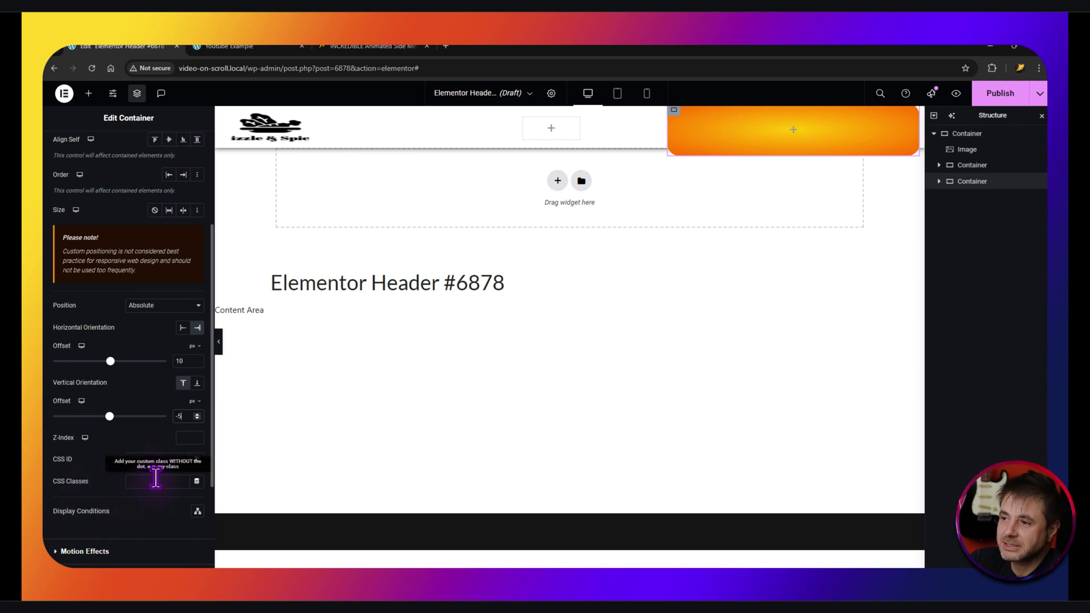
left_click(370, 48)
left_click_drag(182, 371, 105, 372)
key("ctrl+c")
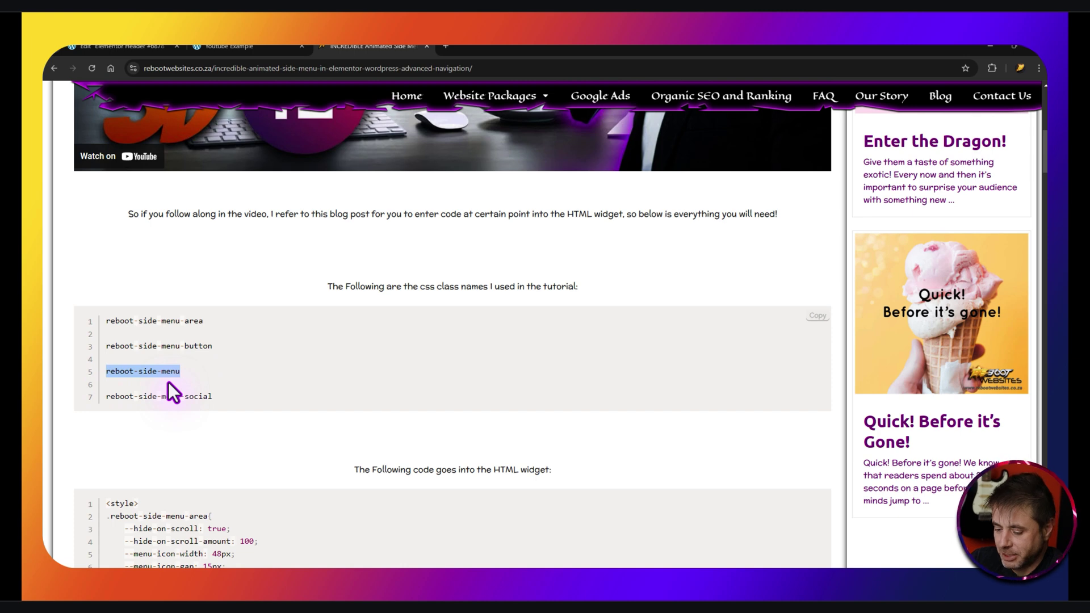
left_click(142, 46)
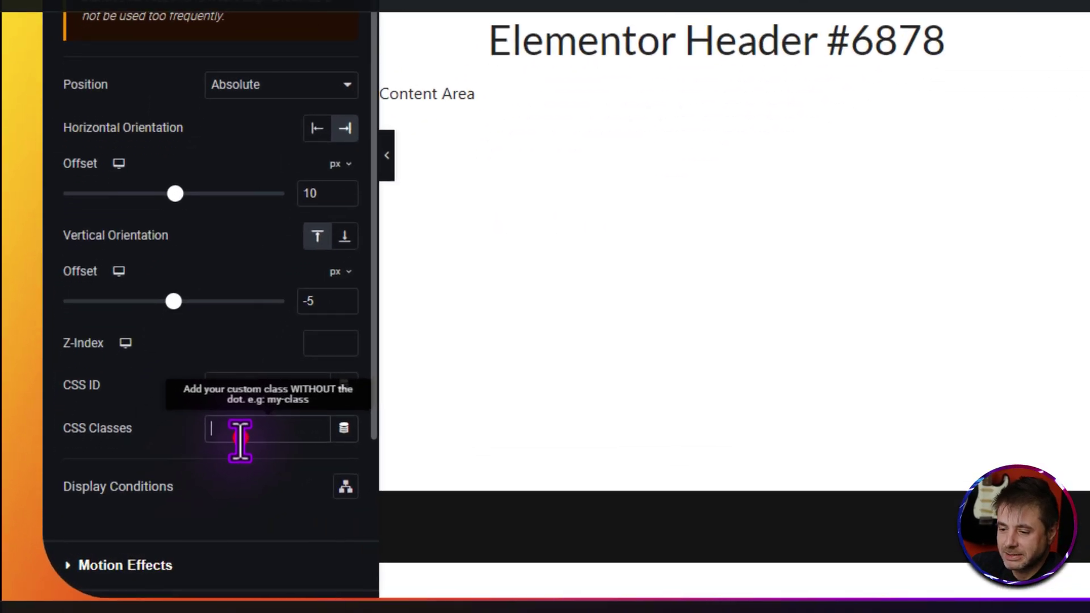
left_click(154, 481)
key("ctrl+v")
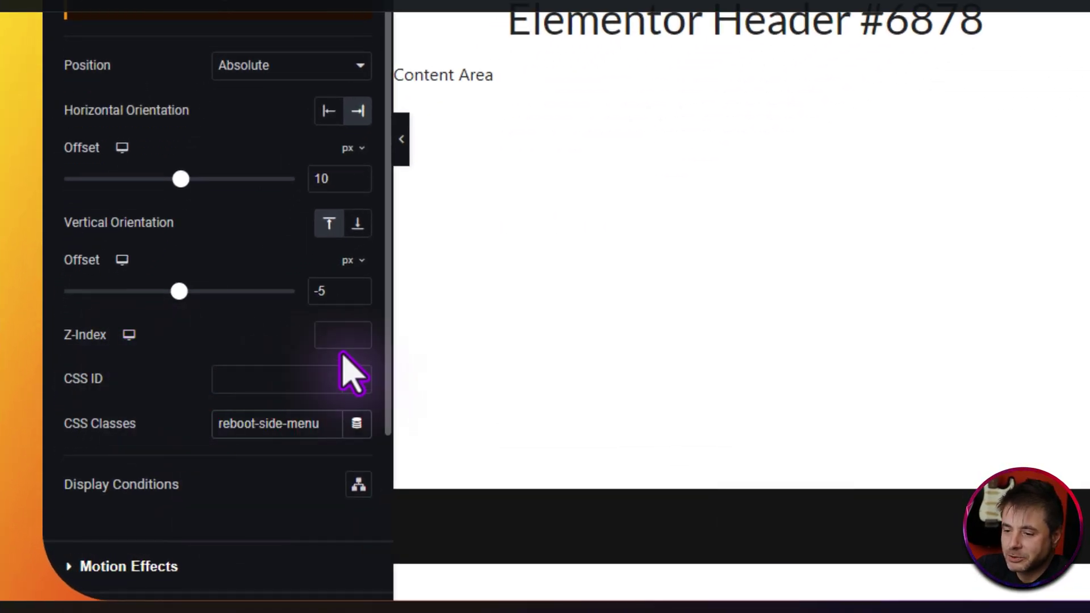
left_click(303, 364)
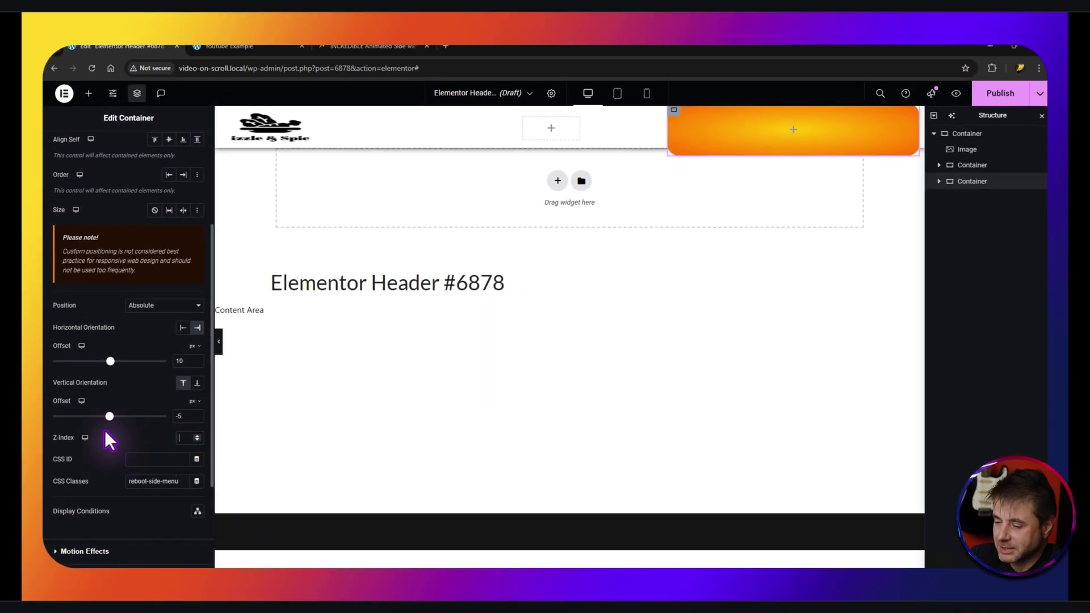
type("10")
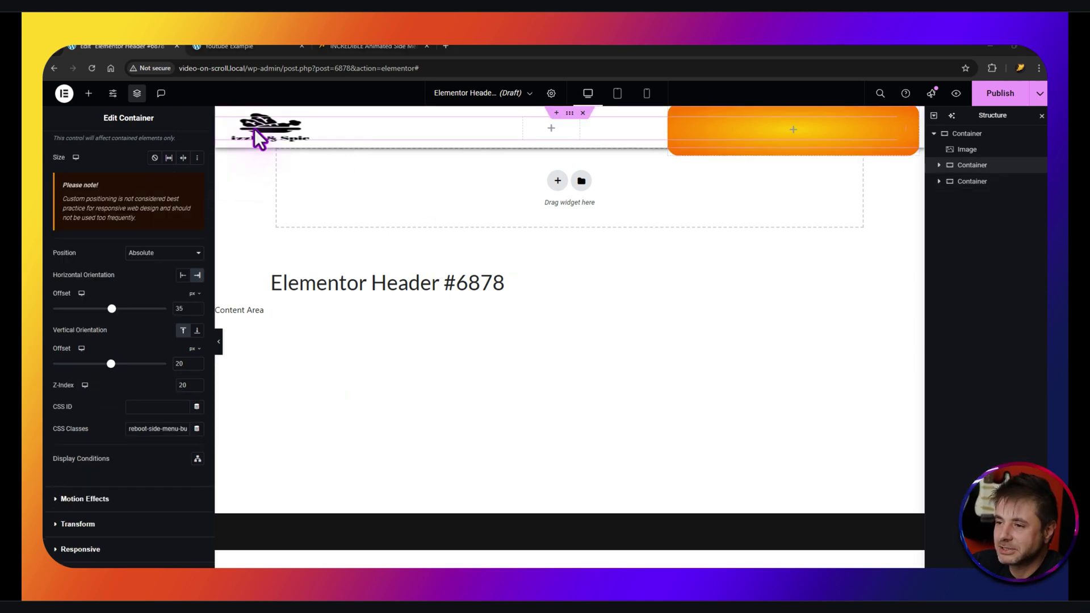
Set the object fit of the header's logo image to Contain
left_click(965, 149)
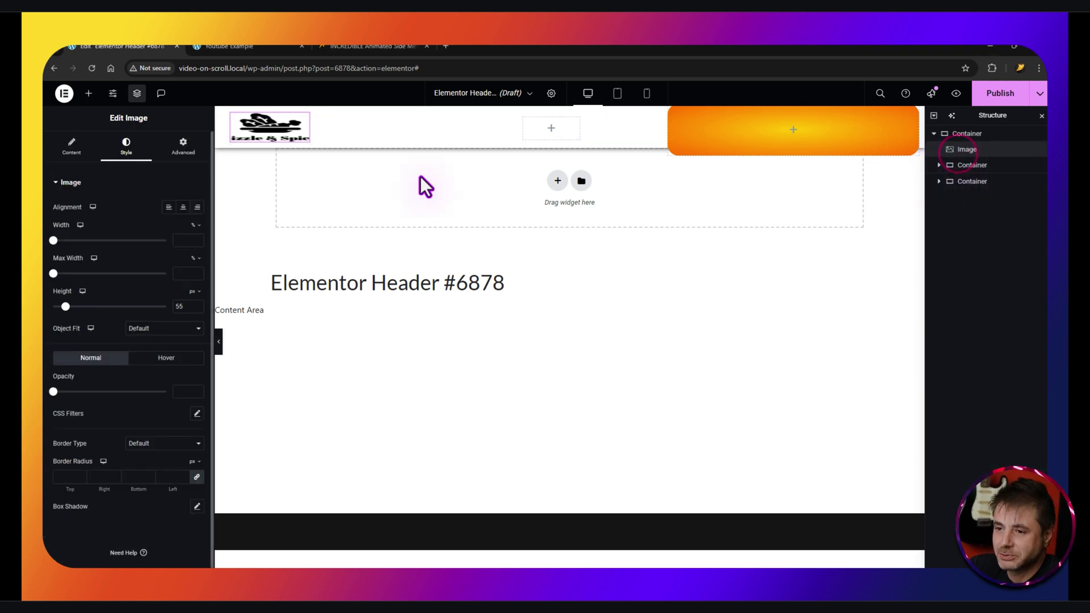
left_click(135, 152)
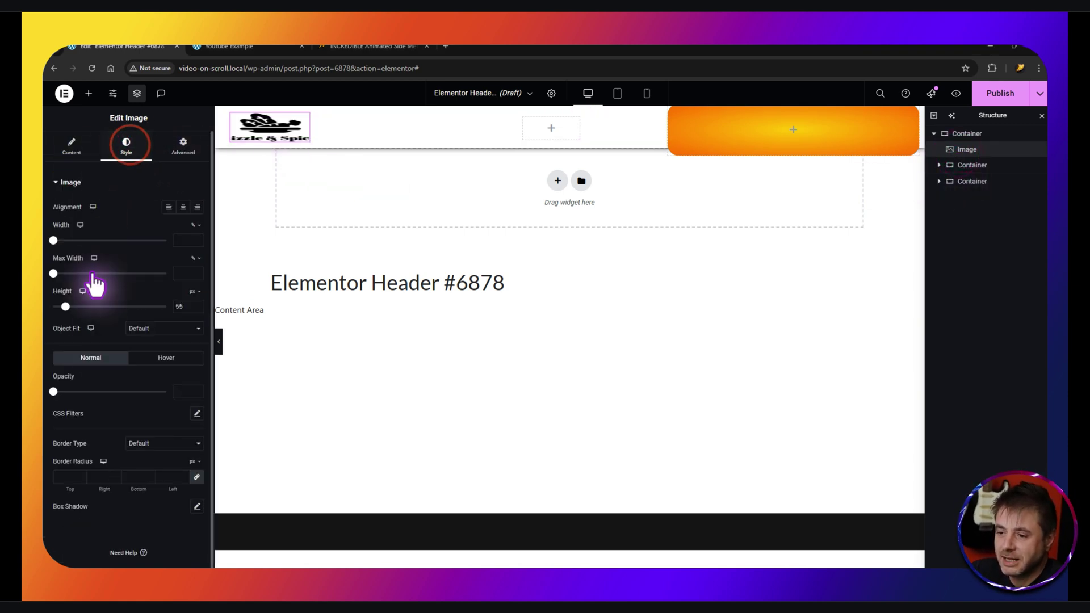
left_click(141, 328)
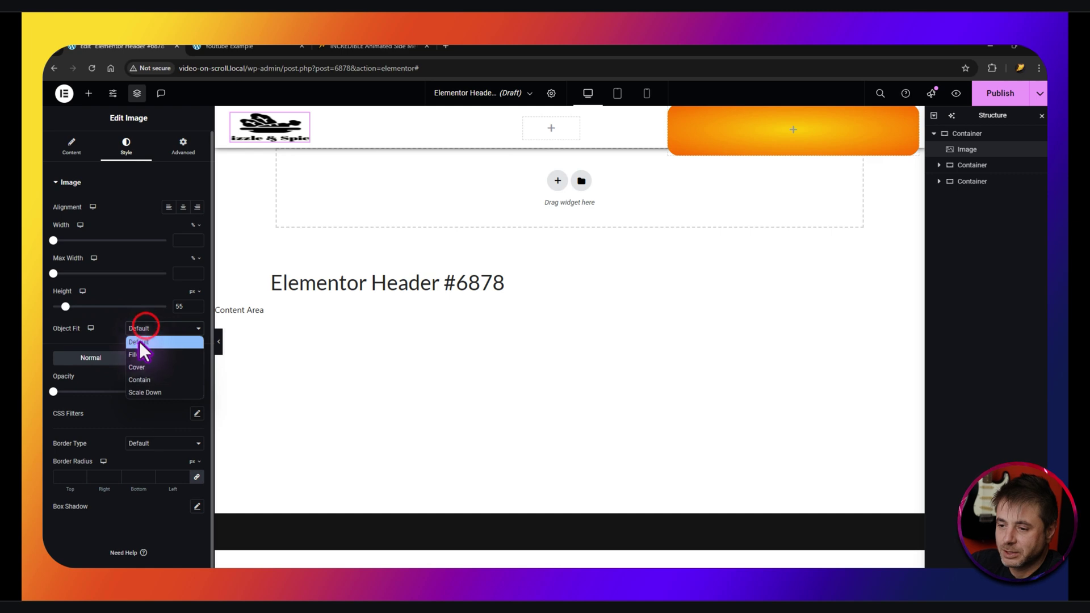
left_click(139, 378)
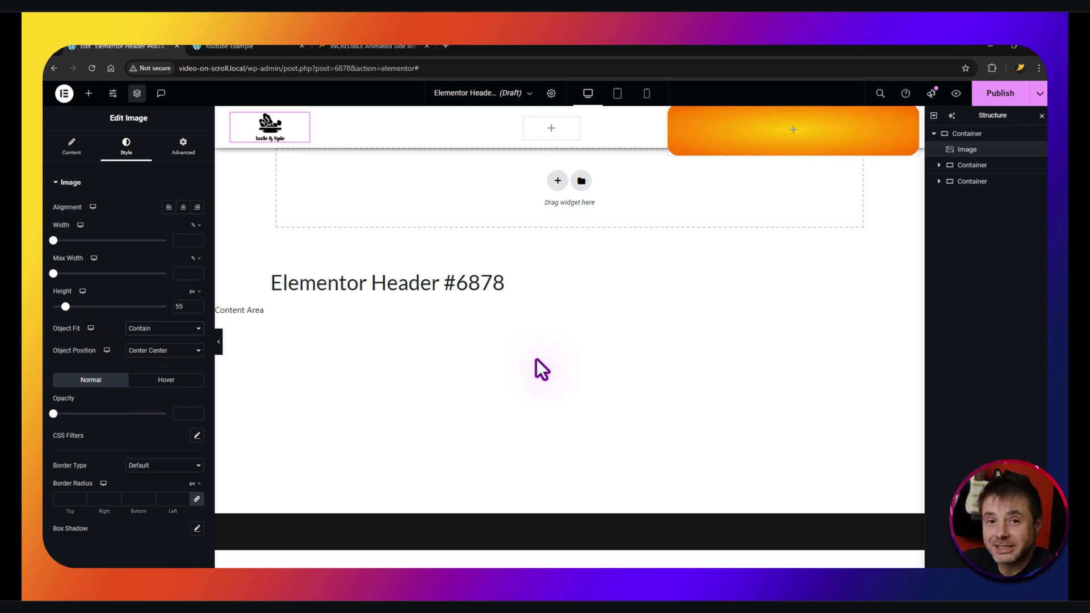
Add a Button widget to the first nested container and duplicate it there
left_click(946, 165)
left_click(939, 165)
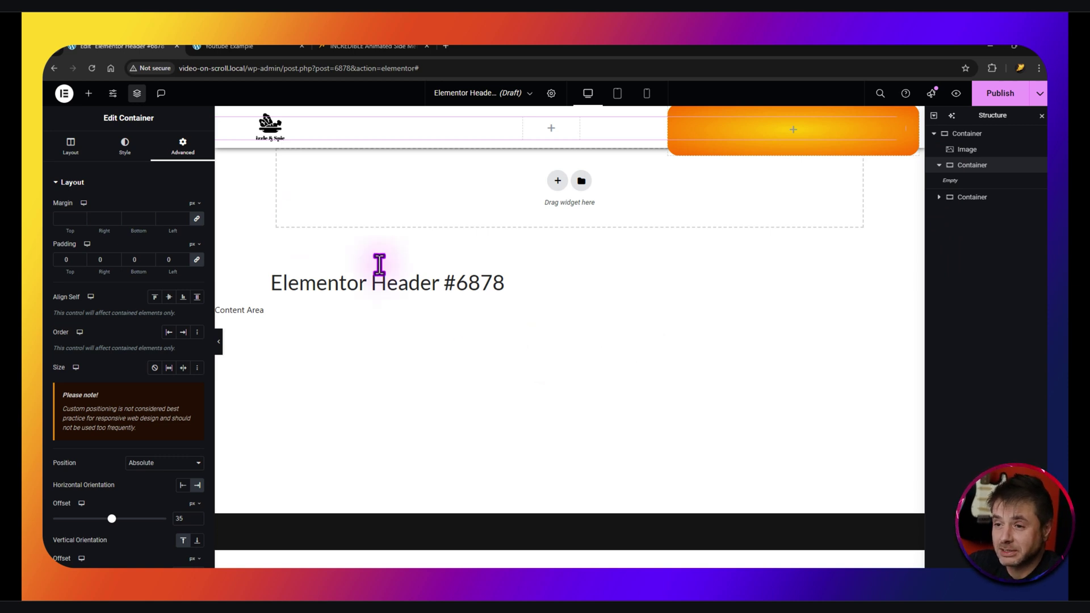
left_click(89, 93)
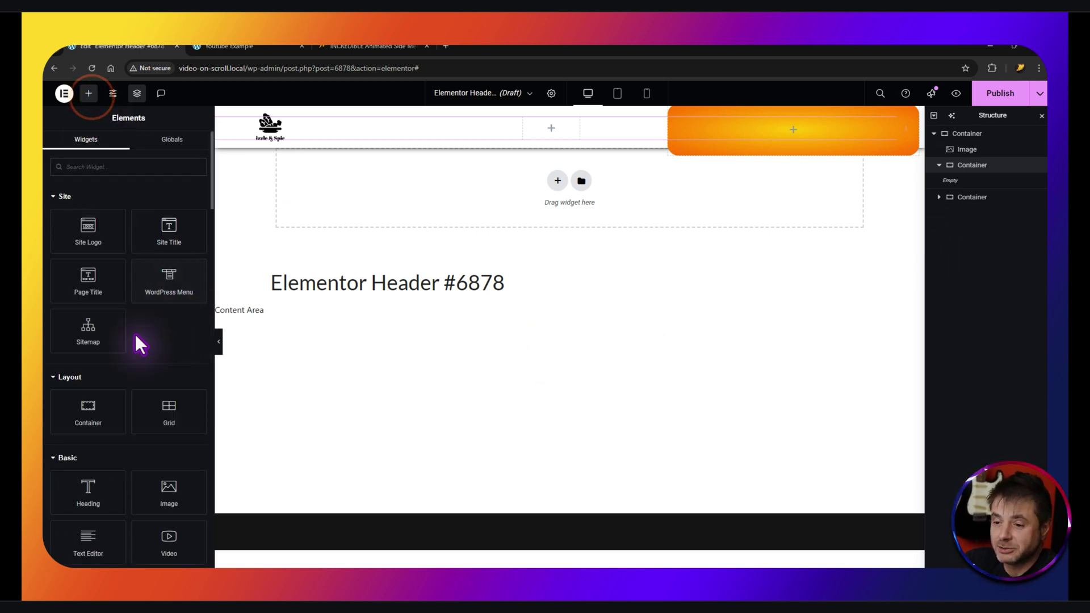
scroll(148, 396, "down", 1)
scroll(148, 396, "down", 1)
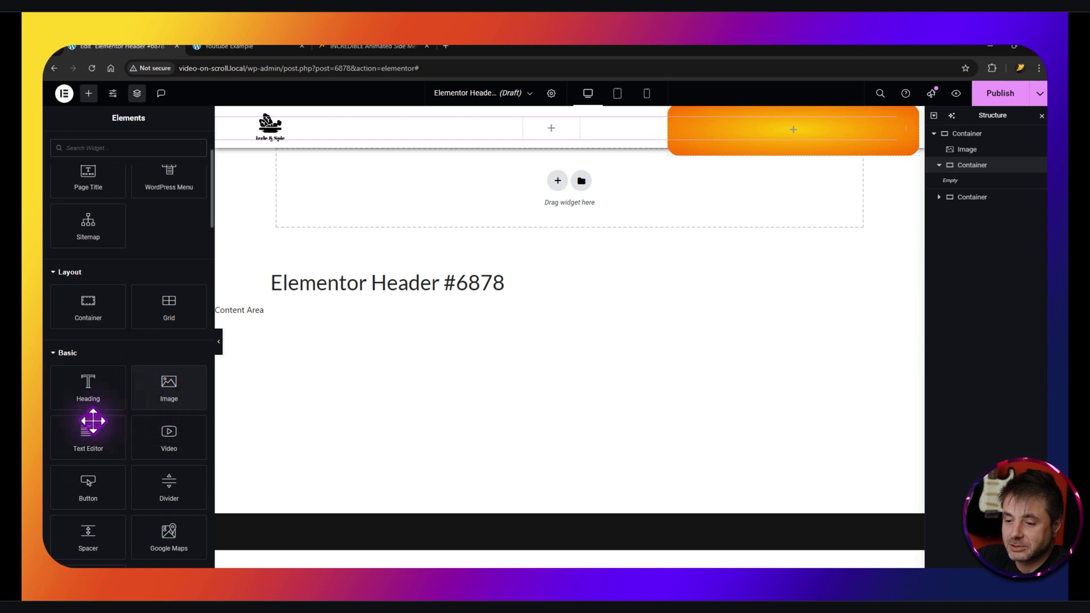
left_click_drag(82, 488, 826, 155)
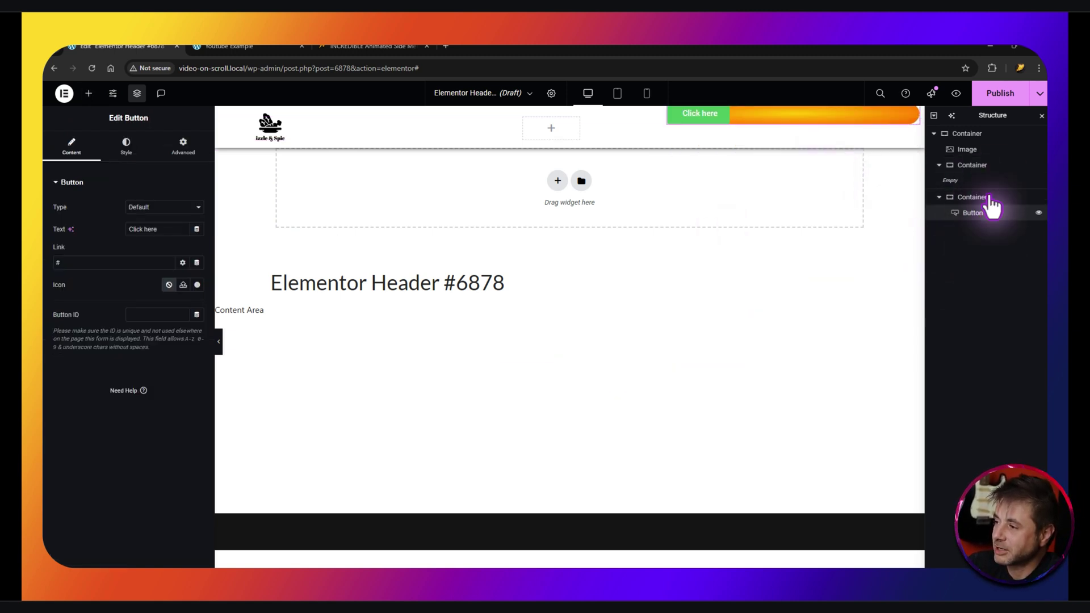
left_click_drag(965, 214, 973, 179)
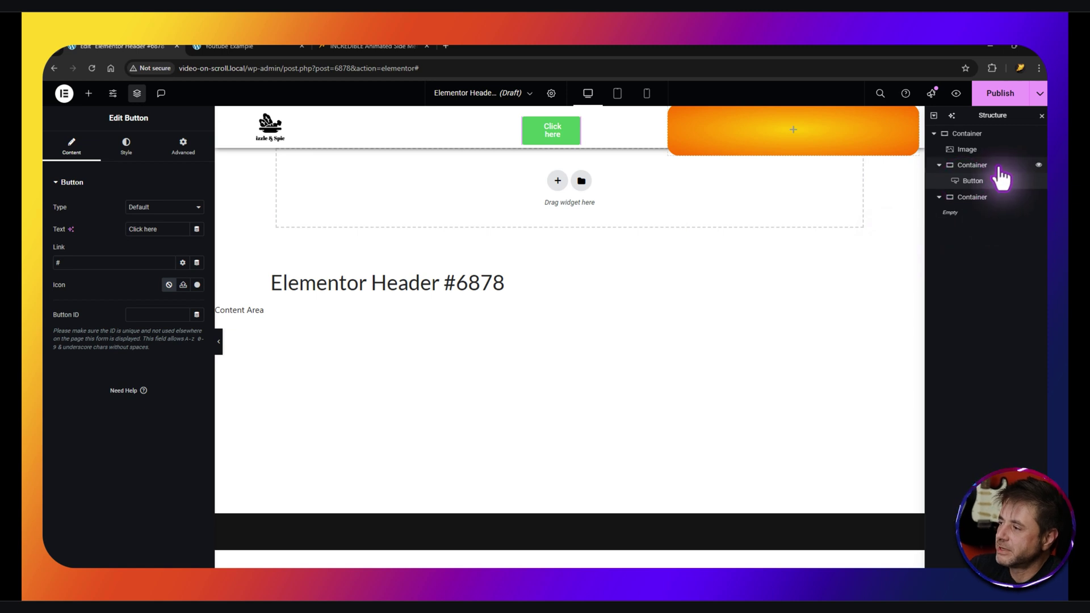
right_click(968, 182)
left_click(949, 208)
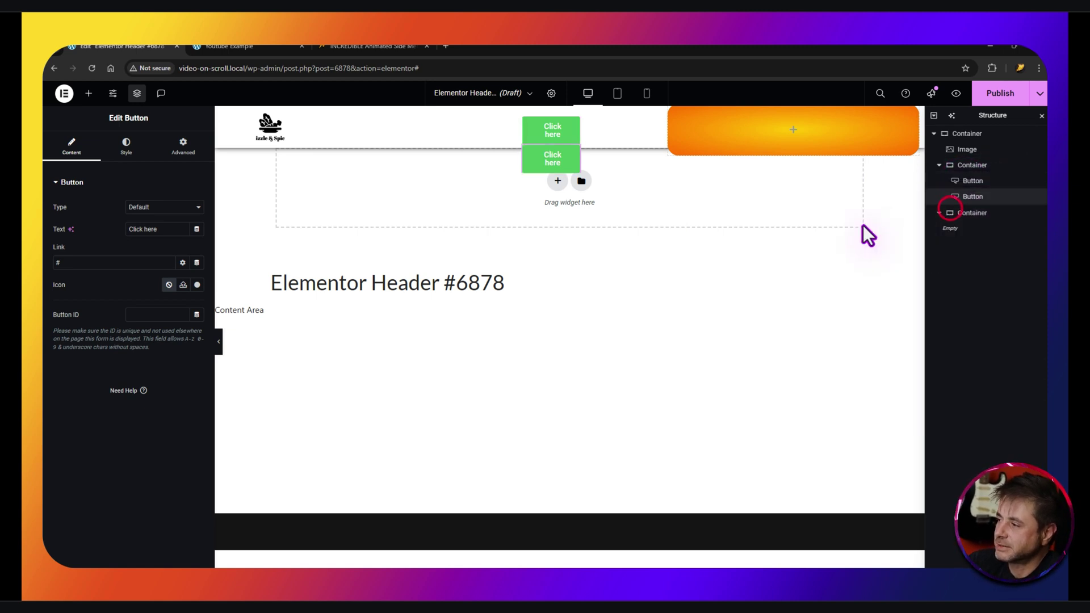
Change the text of the first button in the first nested container to MENU
left_click(978, 180)
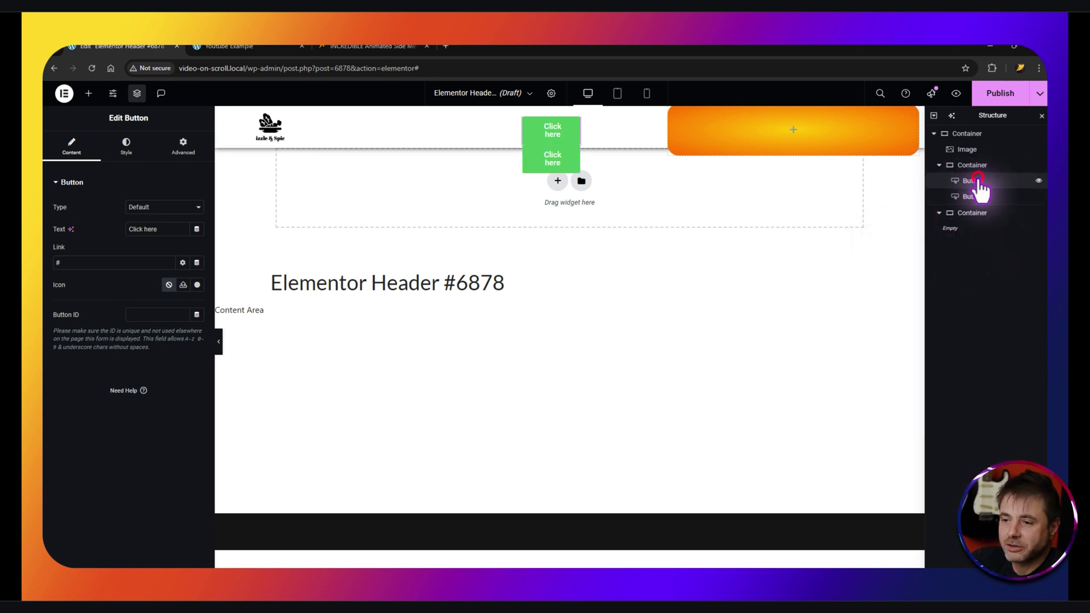
left_click(155, 229)
left_click_drag(155, 229, 127, 231)
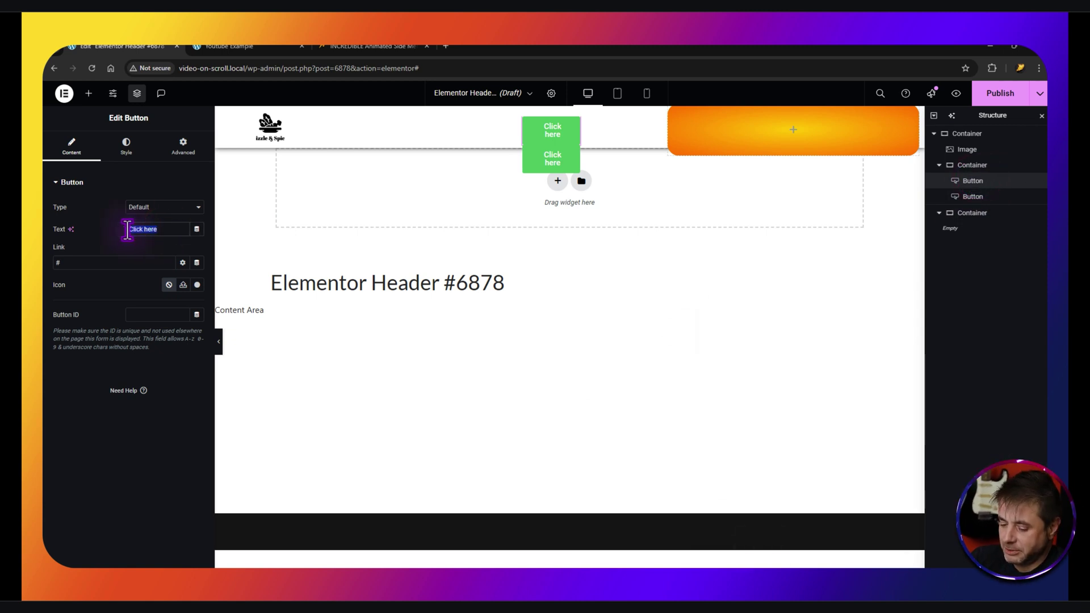
type("MENU")
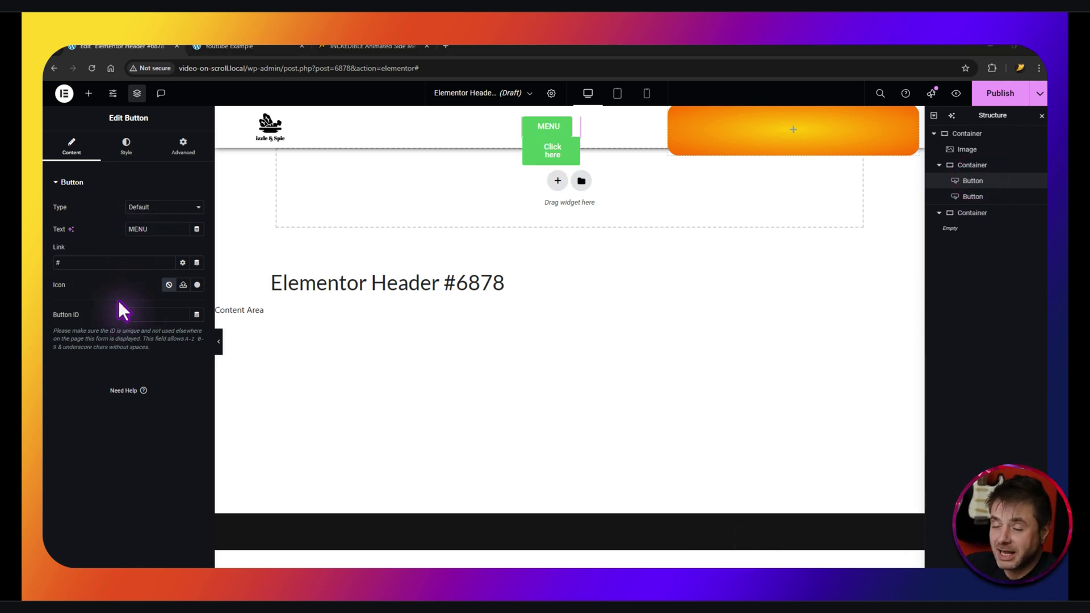
Set the MENU button's typography to size 18 px, weight 400 (Normal) and Uppercase transform
left_click(127, 147)
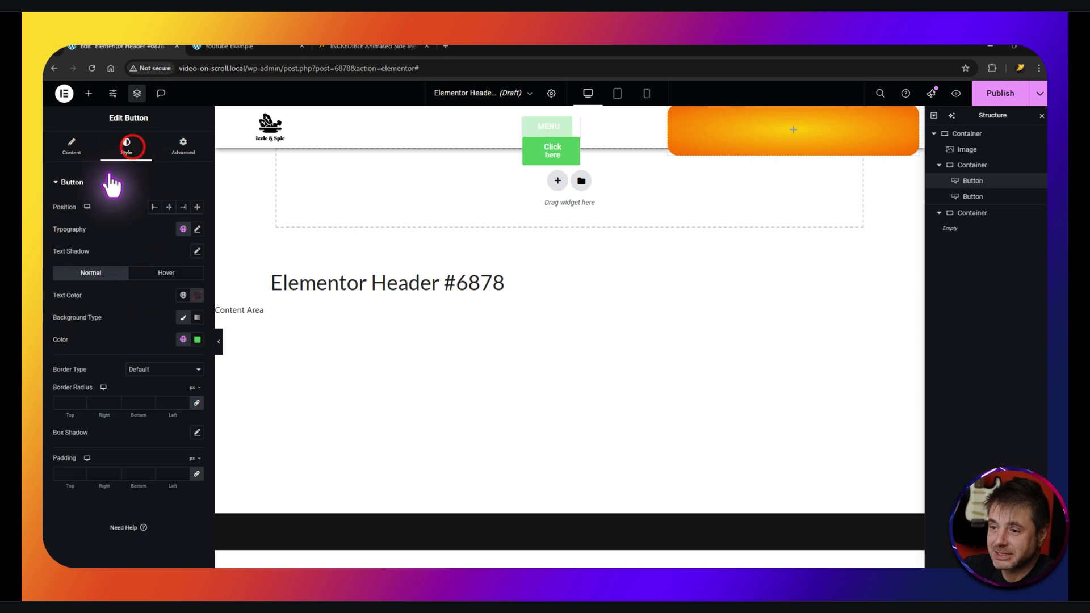
left_click(198, 229)
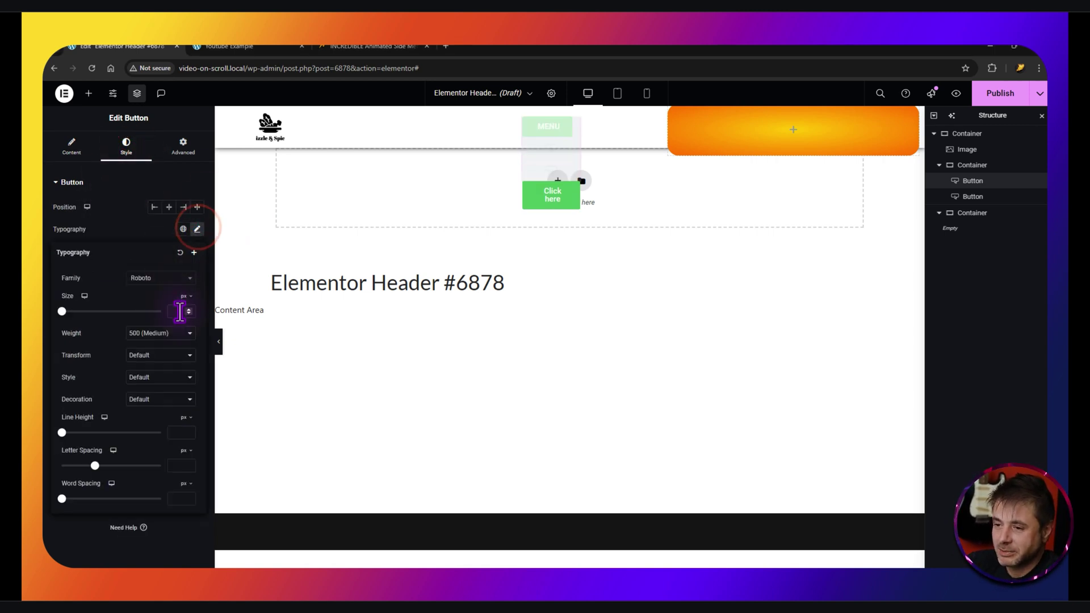
left_click(180, 310)
type("1")
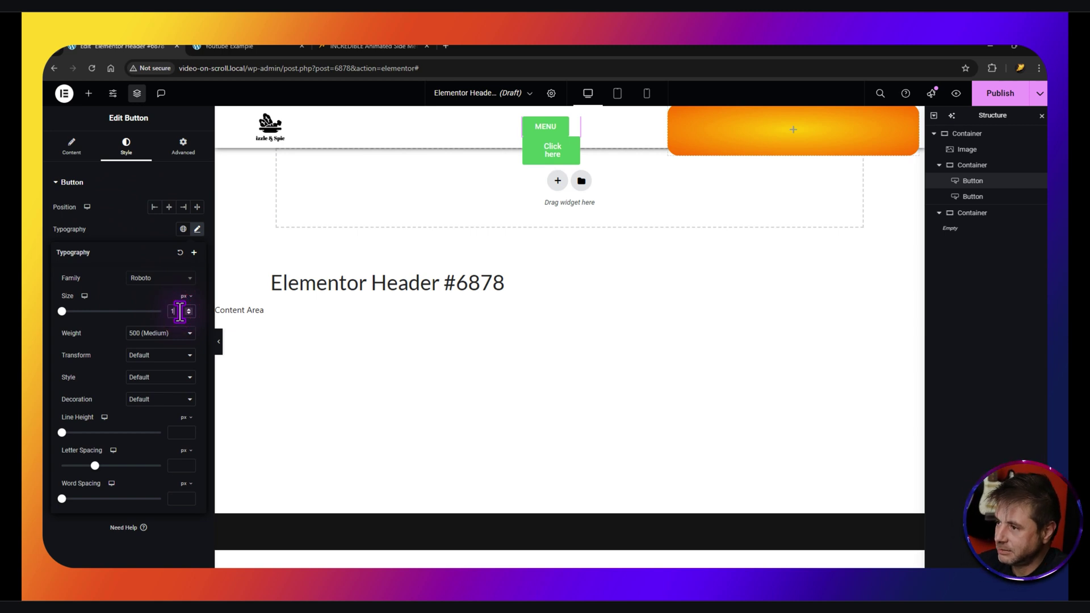
type("8")
left_click(155, 355)
left_click(146, 381)
left_click(148, 333)
left_click(151, 383)
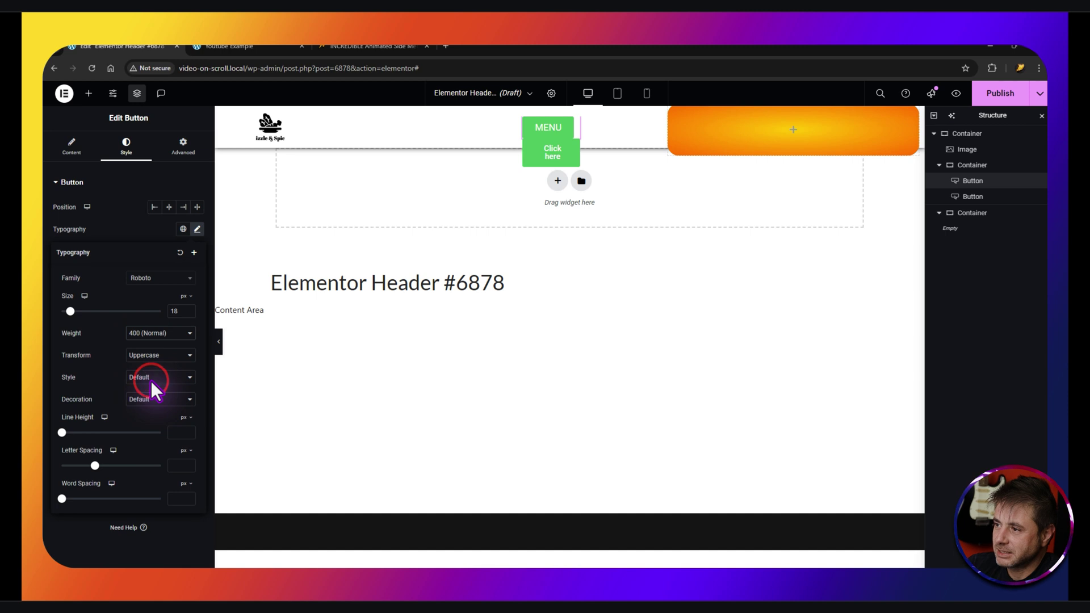
left_click(141, 227)
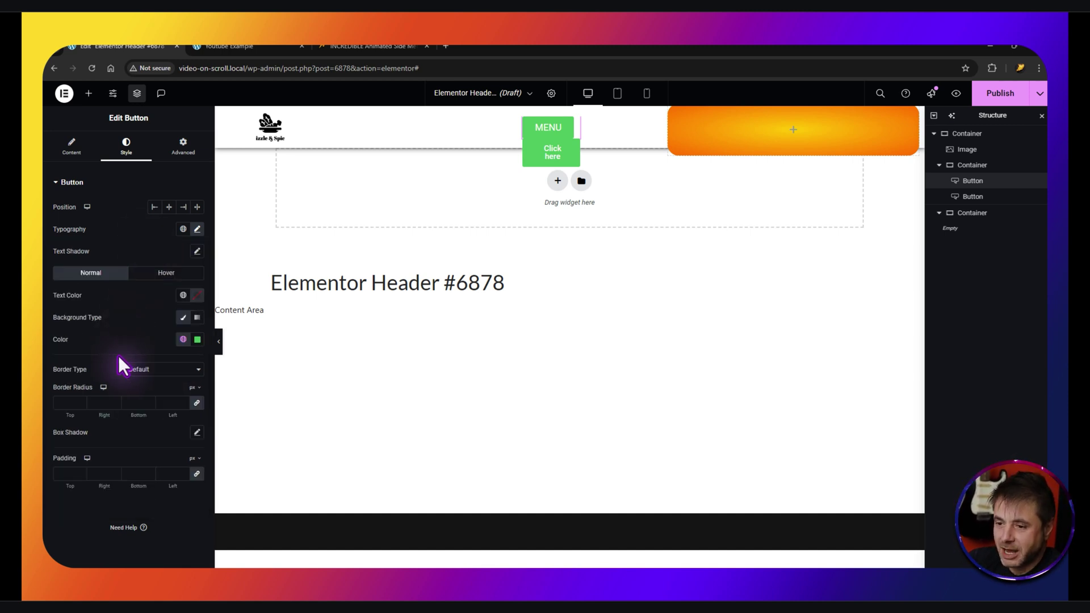
Give the MENU button a gradient background and set its first colour to the orange gradient container's overlay yellow, #FFD40D
left_click(221, 46)
left_click(119, 46)
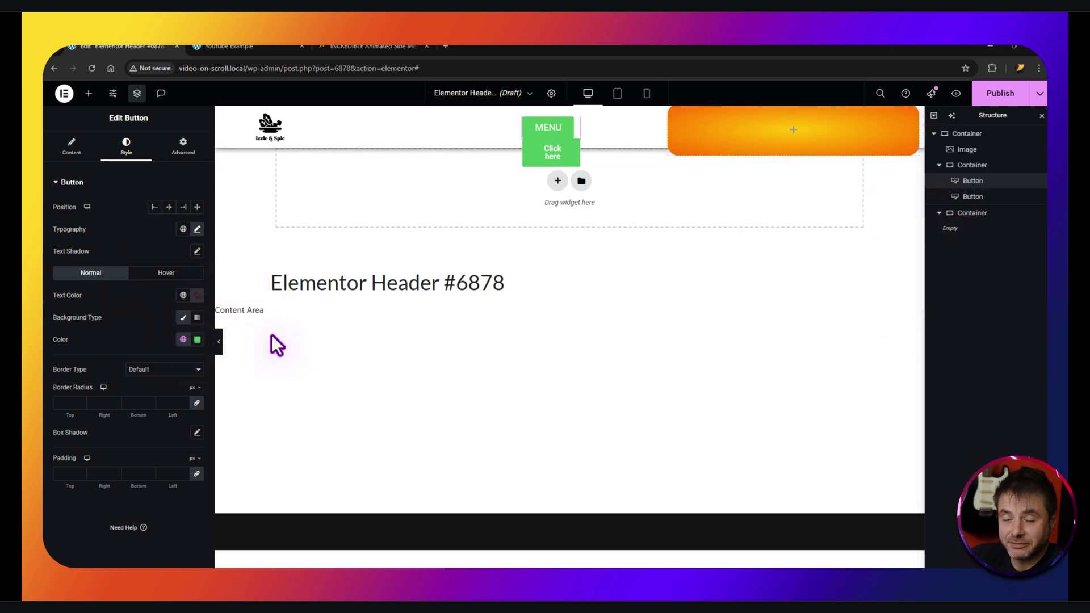
left_click(971, 213)
left_click(124, 147)
left_click(88, 267)
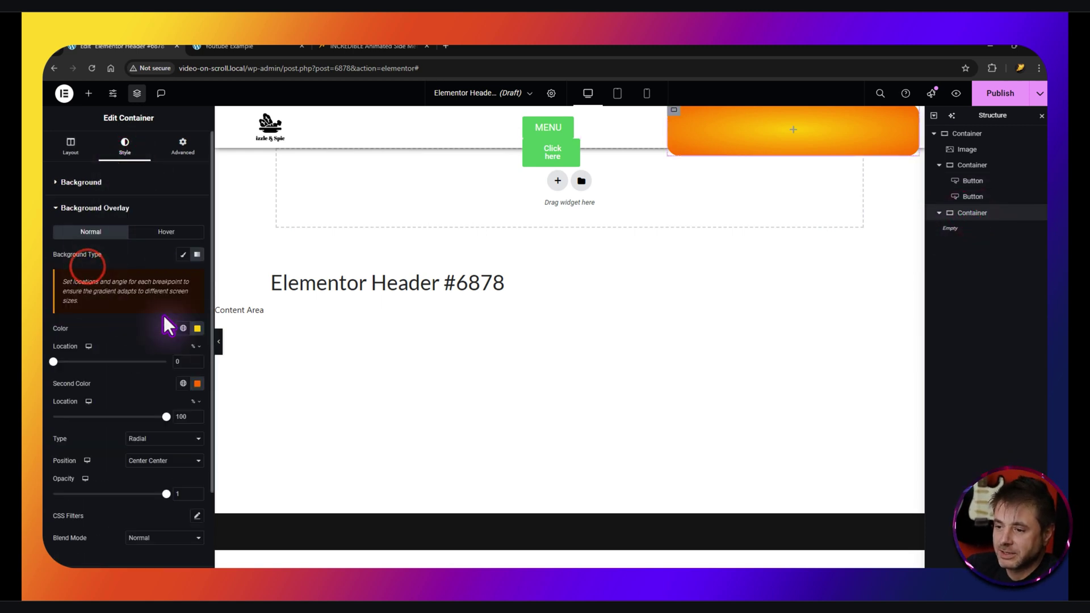
left_click(196, 328)
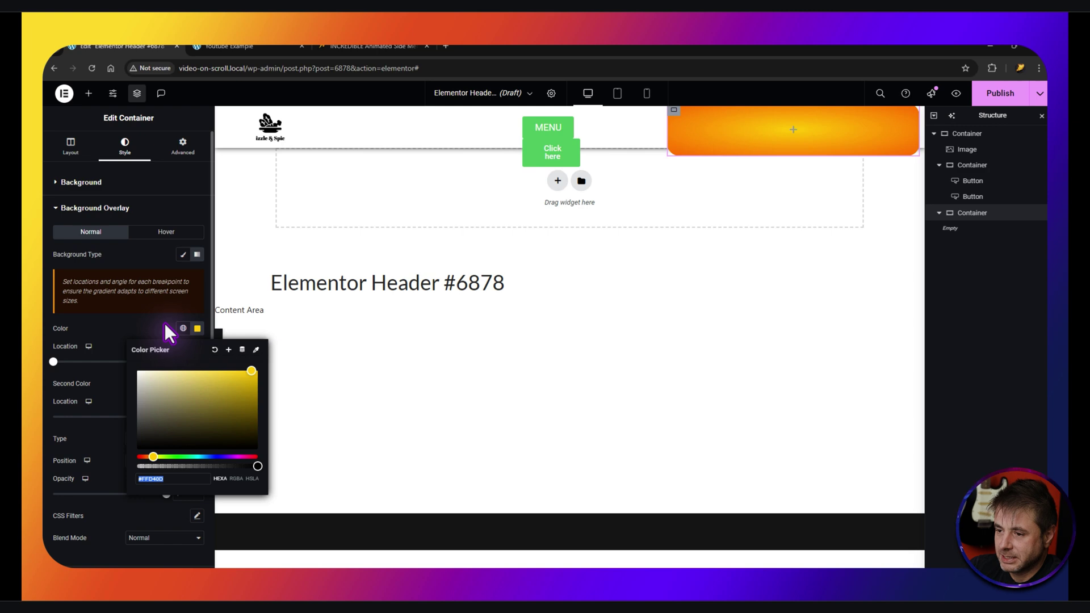
left_click(975, 182)
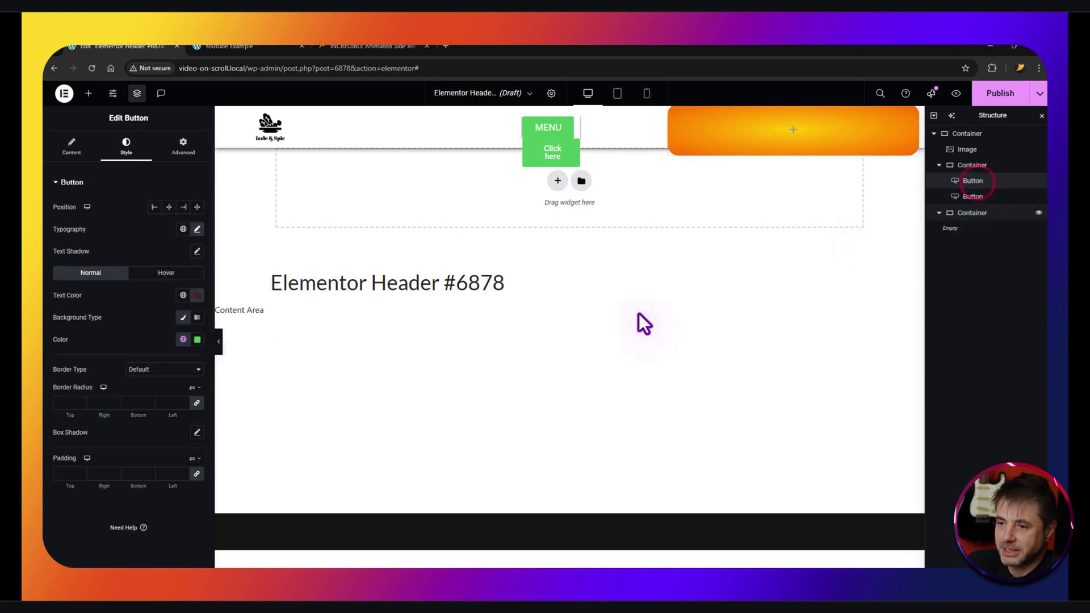
left_click(183, 317)
left_click(197, 391)
left_click(139, 371)
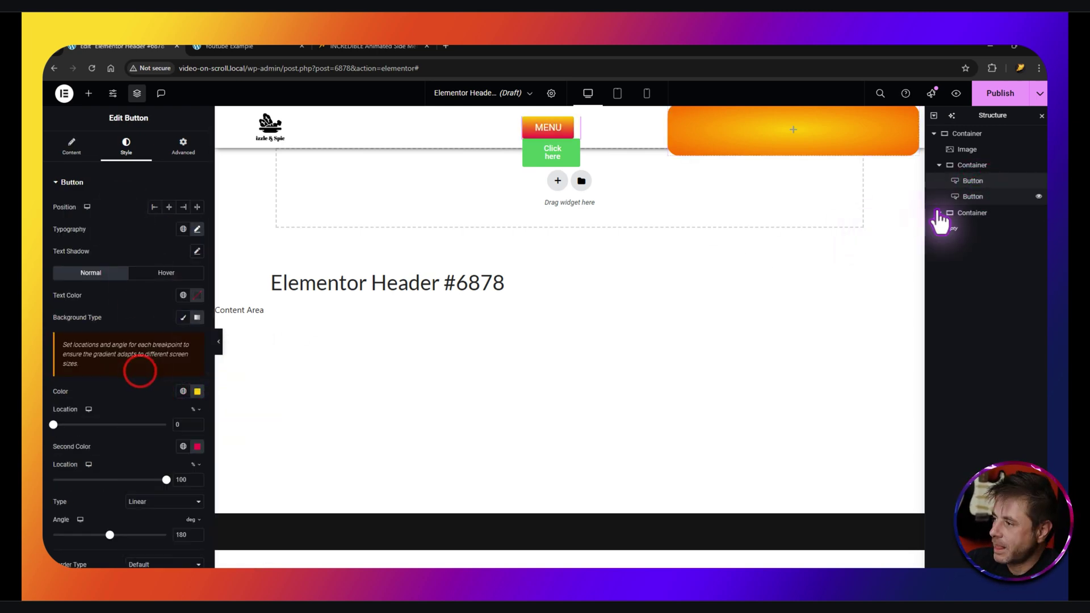
Copy the second overlay colour of the gradient container, #FF7B00, into the second gradient colour of the MENU button
left_click(959, 214)
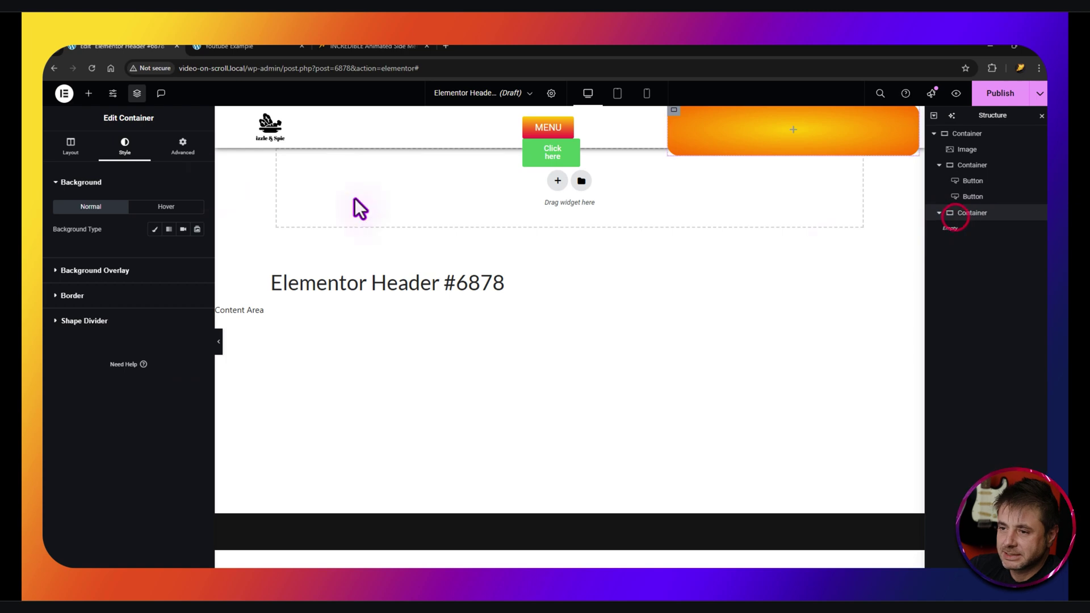
left_click(91, 271)
left_click(197, 383)
key("ctrl+c")
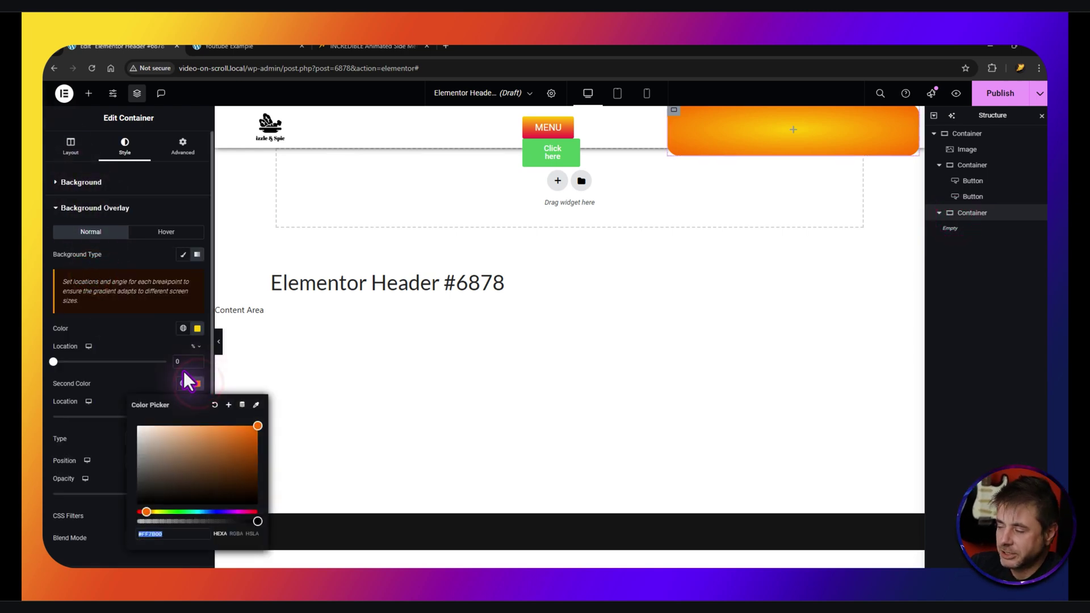
left_click(972, 180)
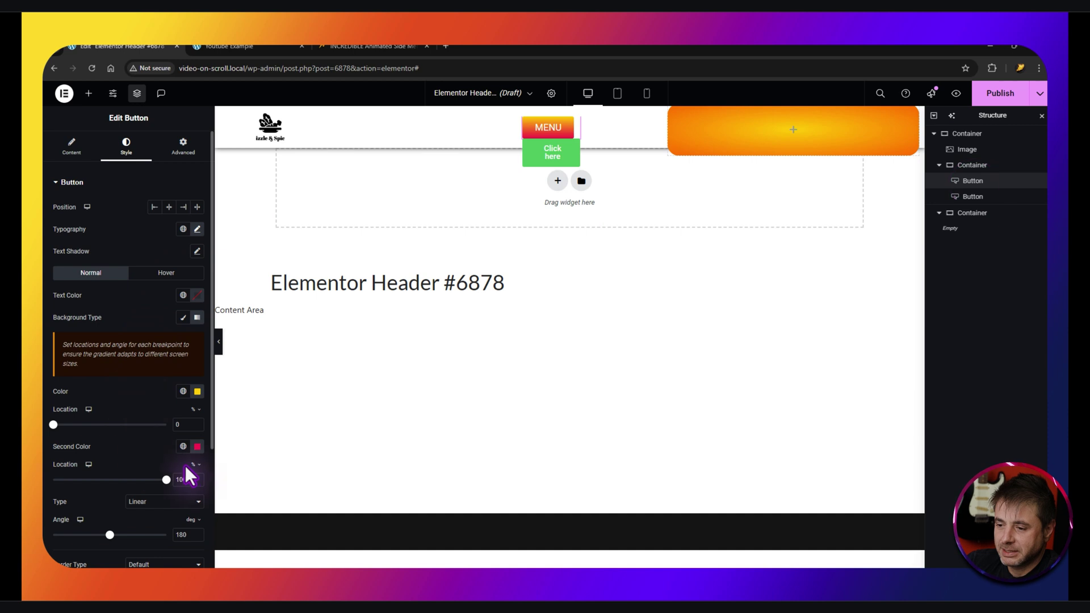
left_click(197, 446)
key("ctrl+v")
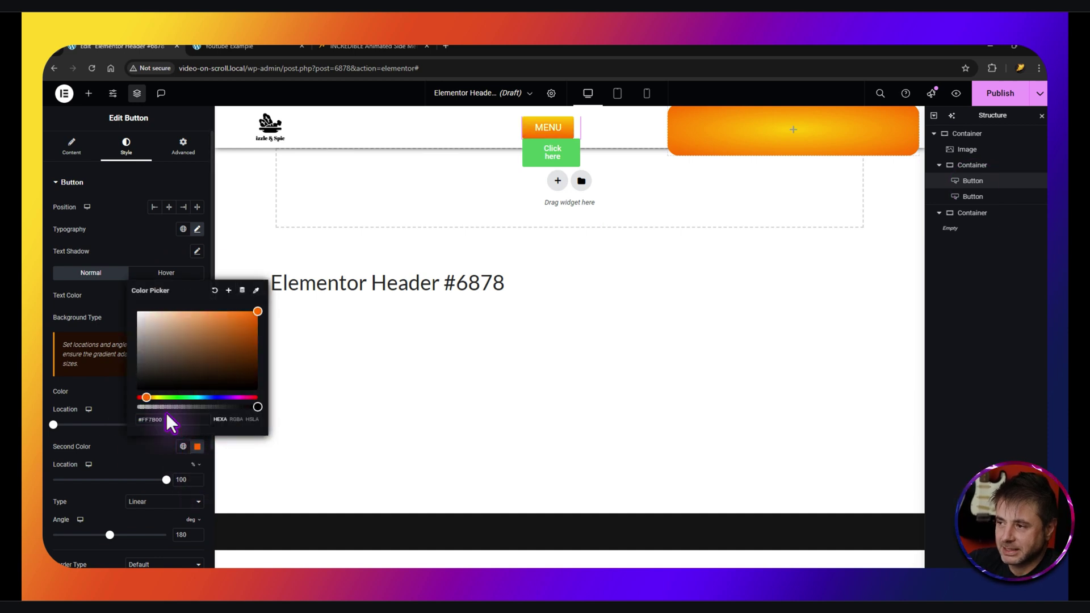
scroll(101, 469, "down", 1)
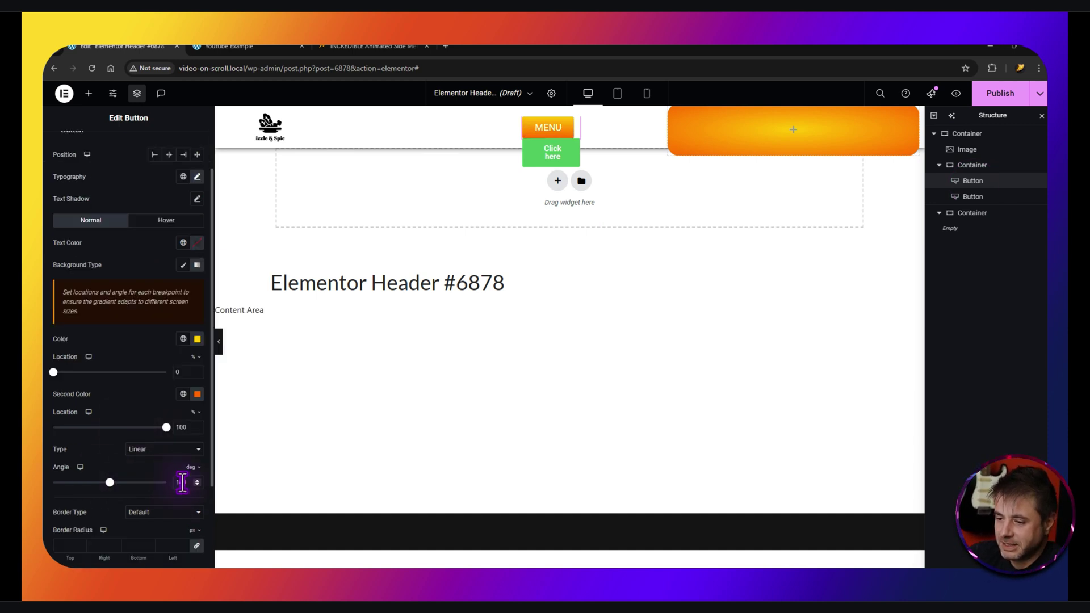
scroll(117, 464, "down", 3)
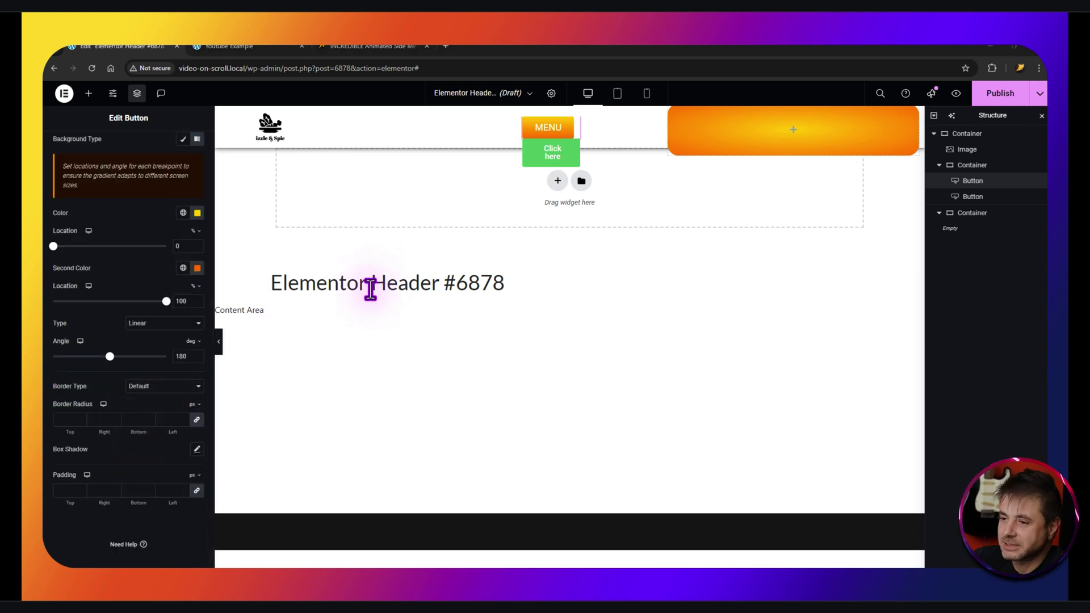
Change the text of the second button in the first nested container to CLOSE
left_click(961, 198)
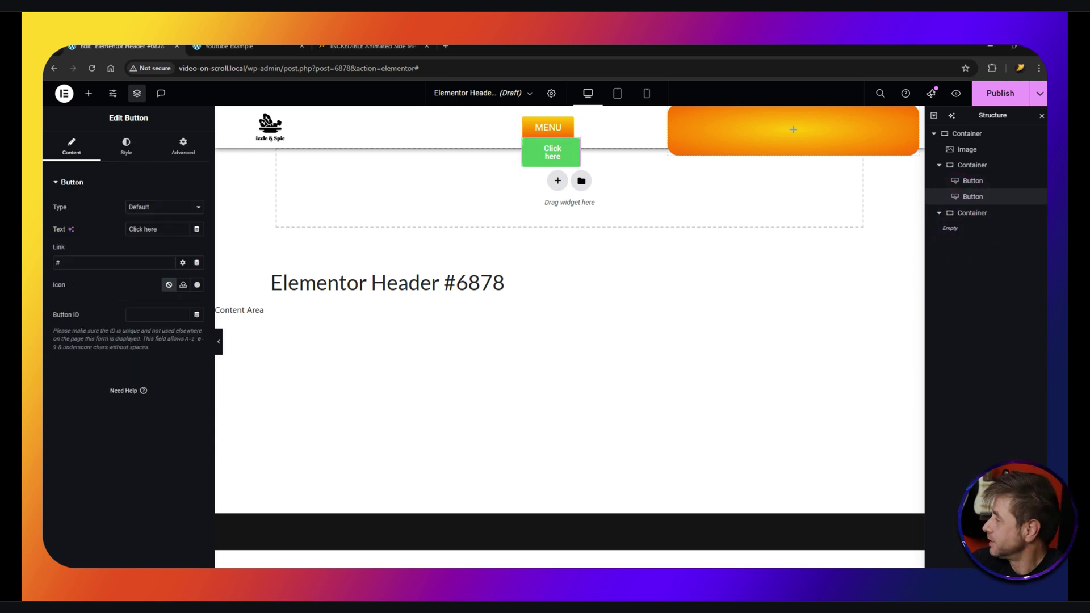
triple_click(161, 229)
type("CLOSE")
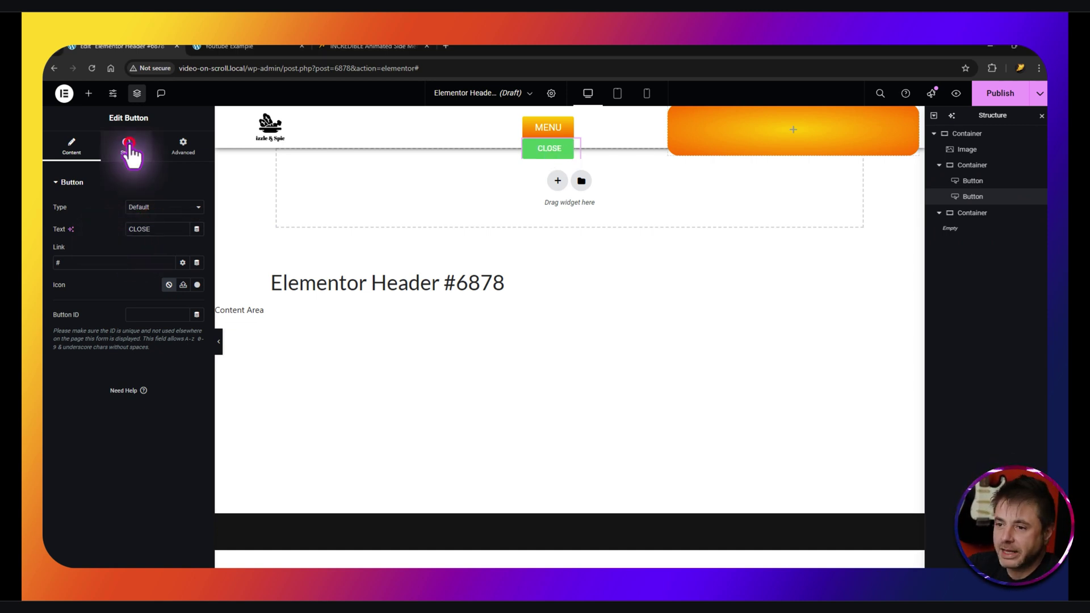
Give the CLOSE button a gradient background and set its second colour to the MENU button's first colour, #FFD40D
left_click(130, 152)
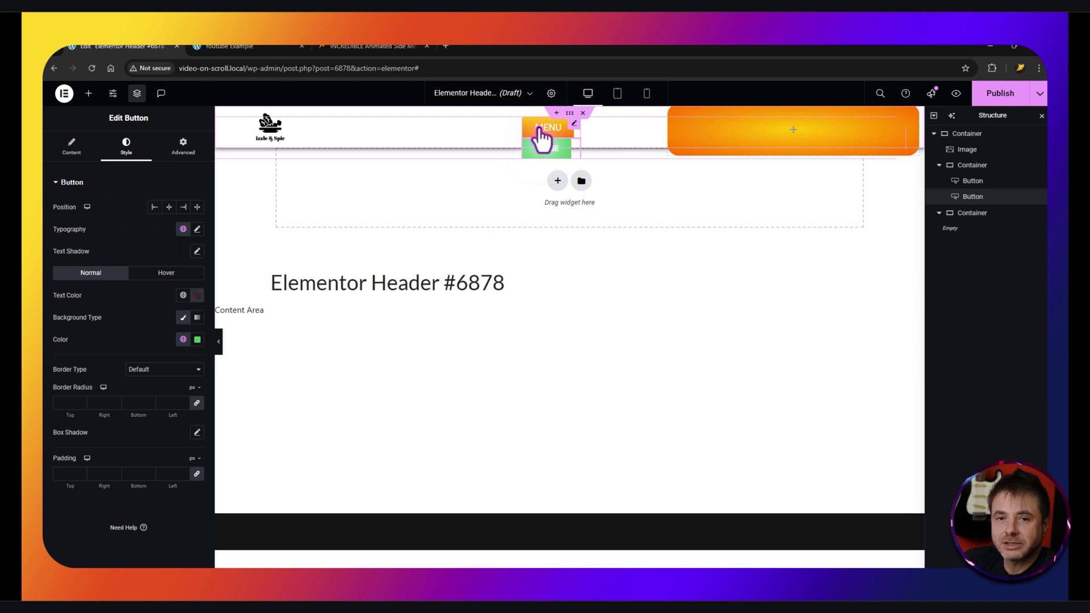
left_click(975, 182)
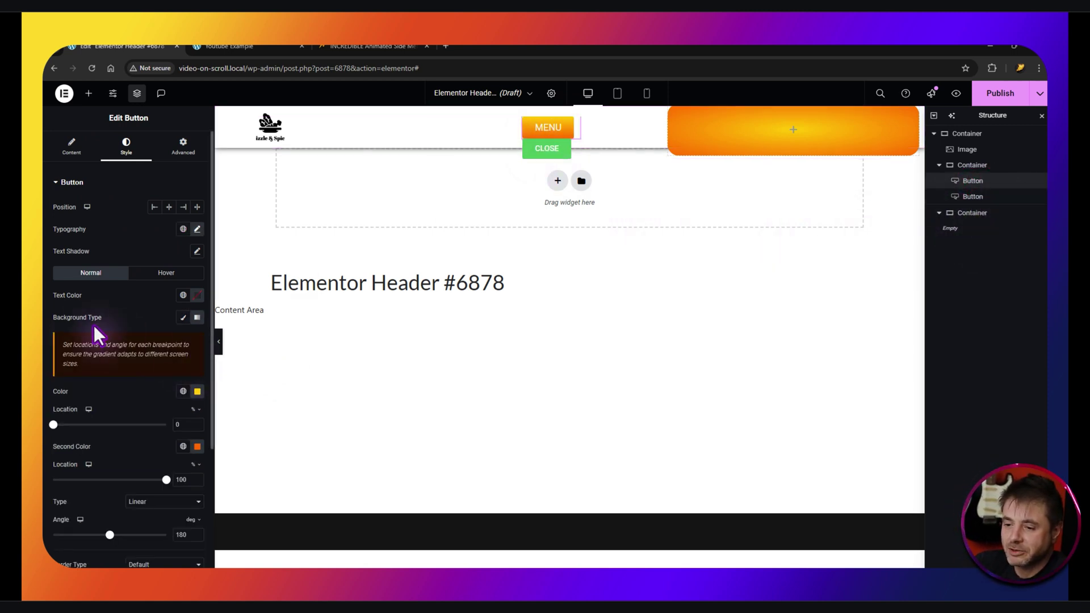
left_click(196, 393)
key("ctrl+c")
left_click(962, 197)
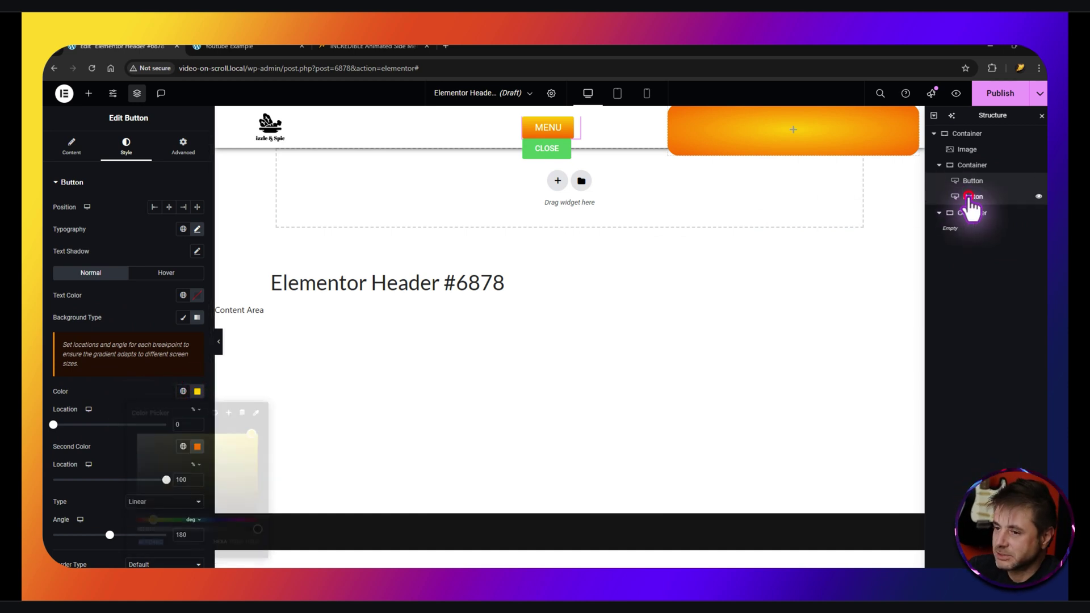
left_click(197, 318)
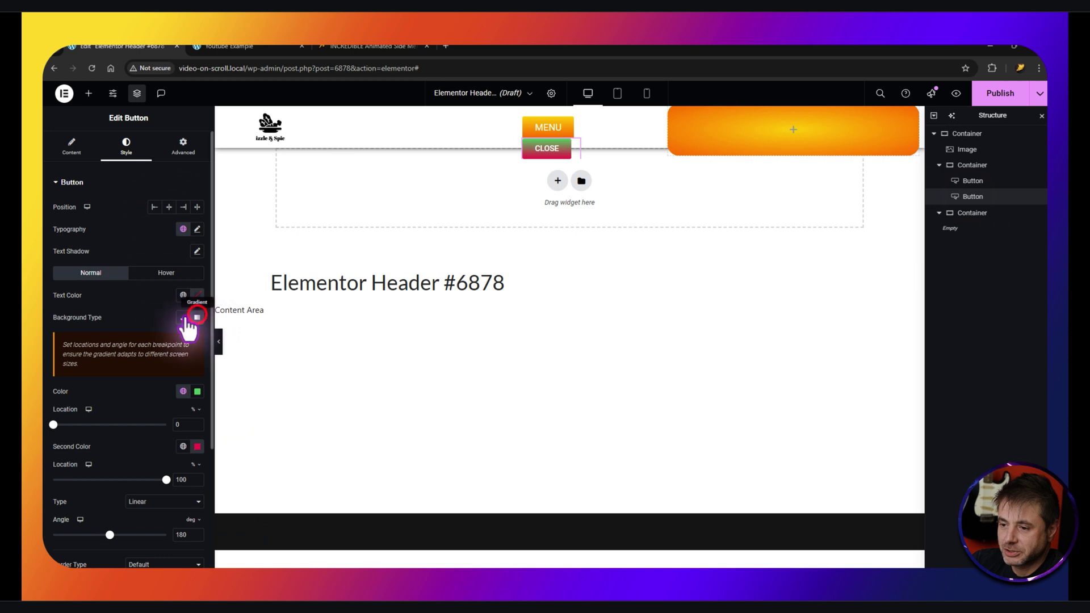
left_click(197, 447)
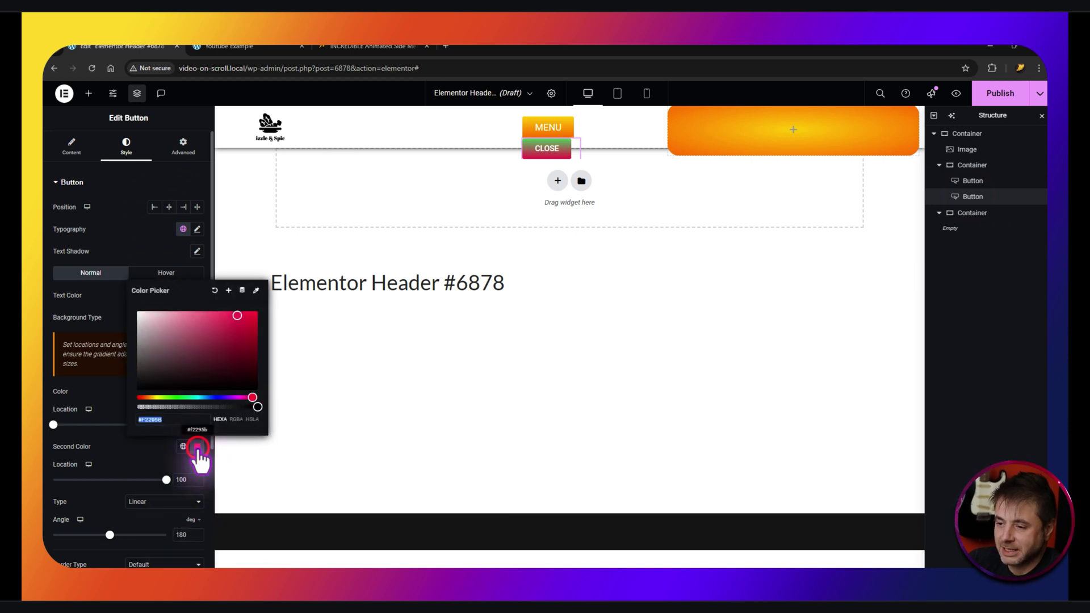
key("ctrl+v")
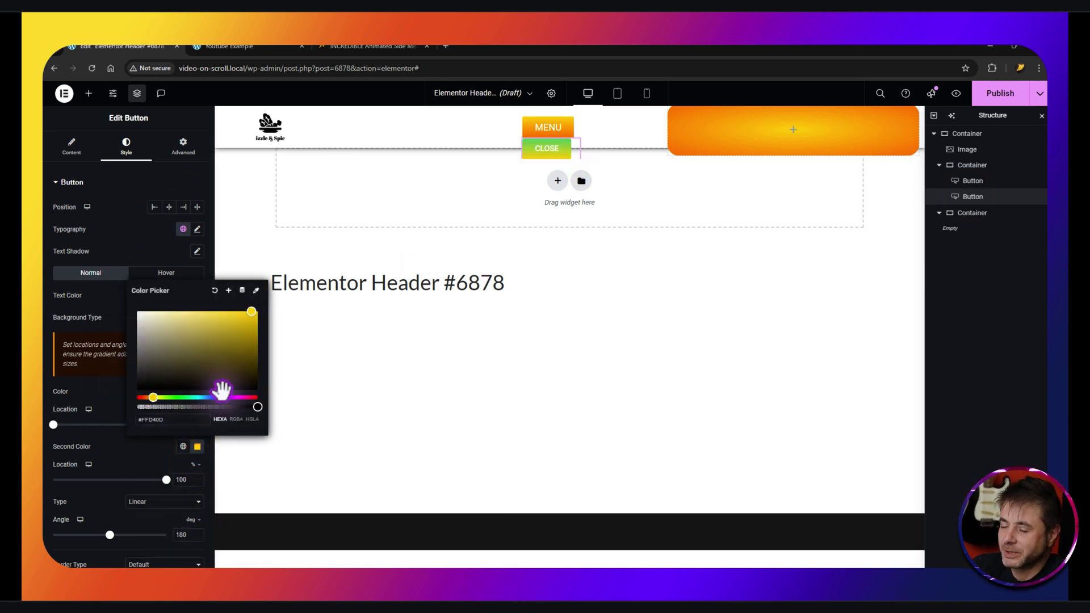
left_click(103, 298)
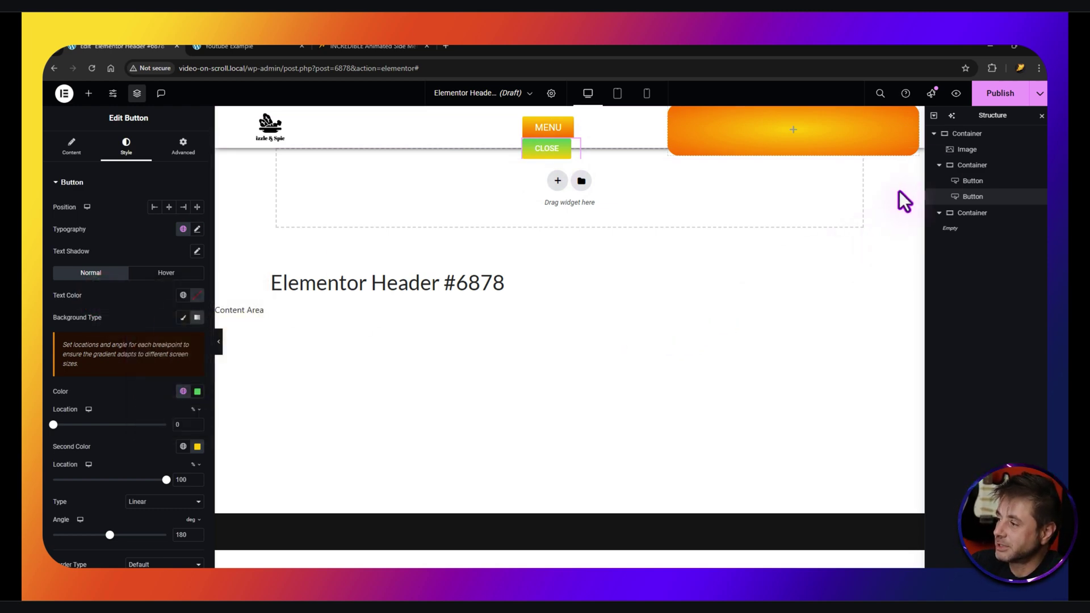
Set the first gradient colour of the CLOSE button to #FF7B00
left_click(968, 181)
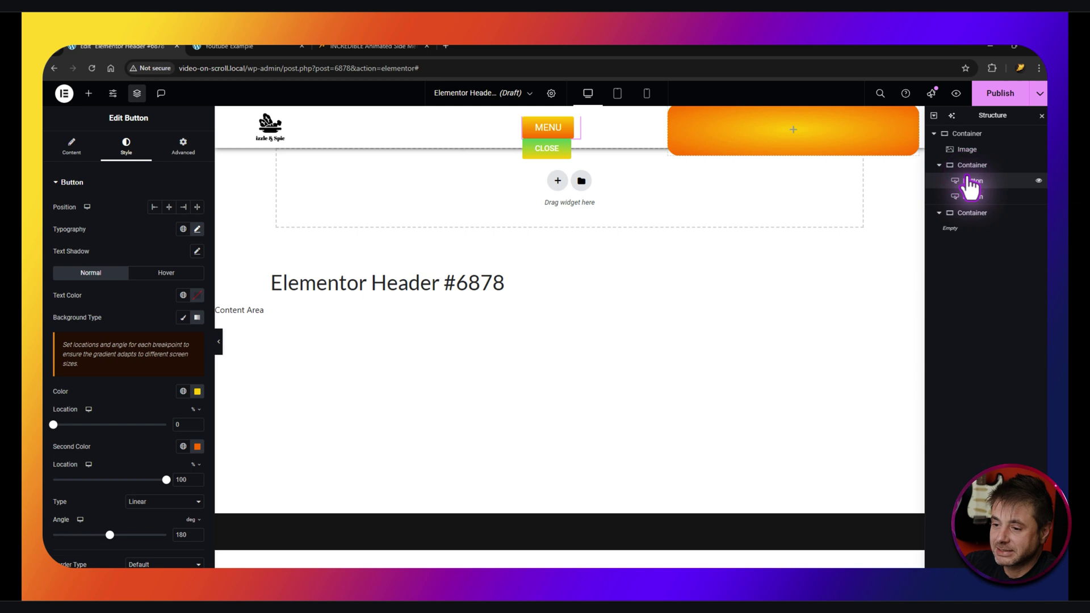
left_click(972, 196)
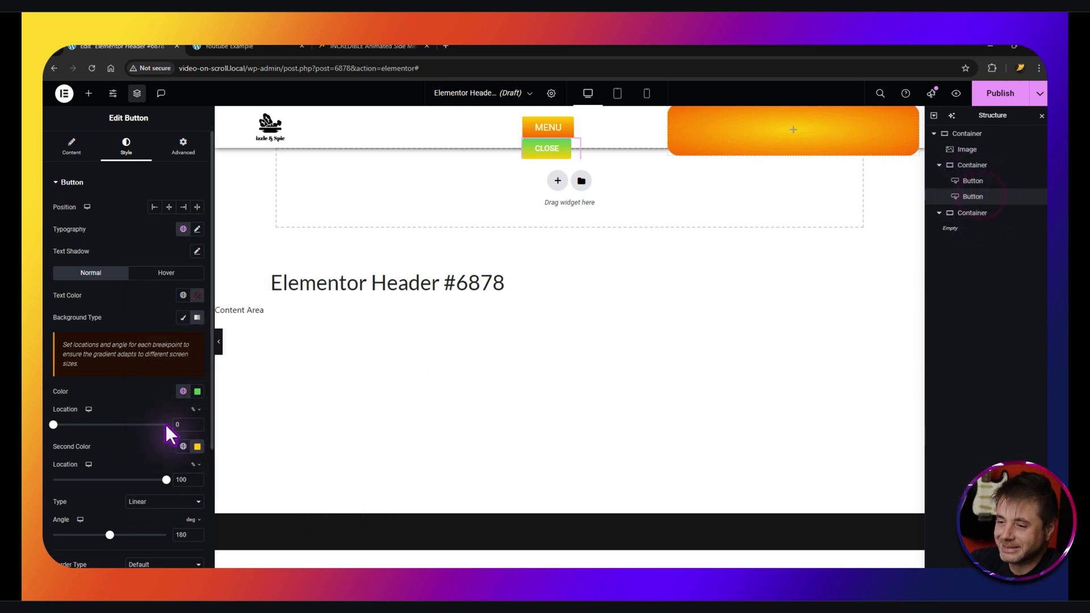
left_click(197, 391)
type("#FF7B00")
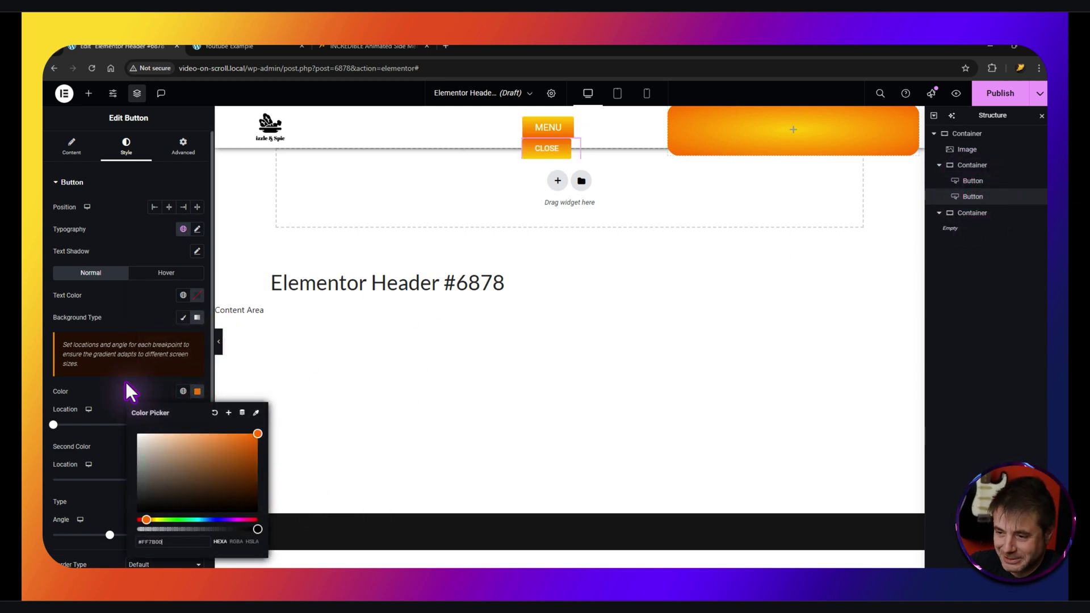
left_click(129, 391)
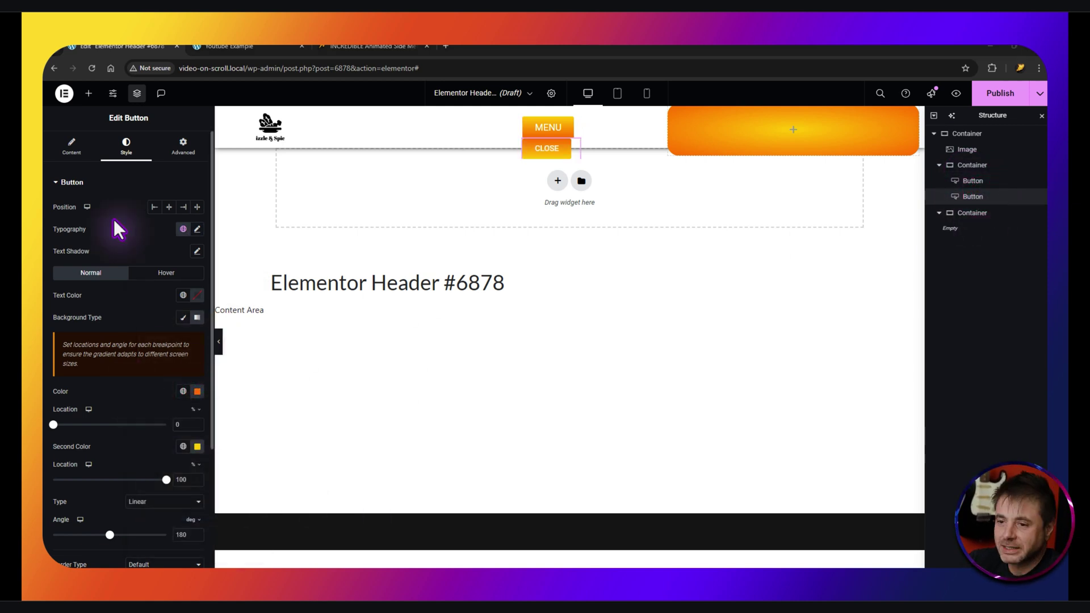
Set the CLOSE button's typography size to 18 px and change its font weight to match the MENU button
left_click(197, 229)
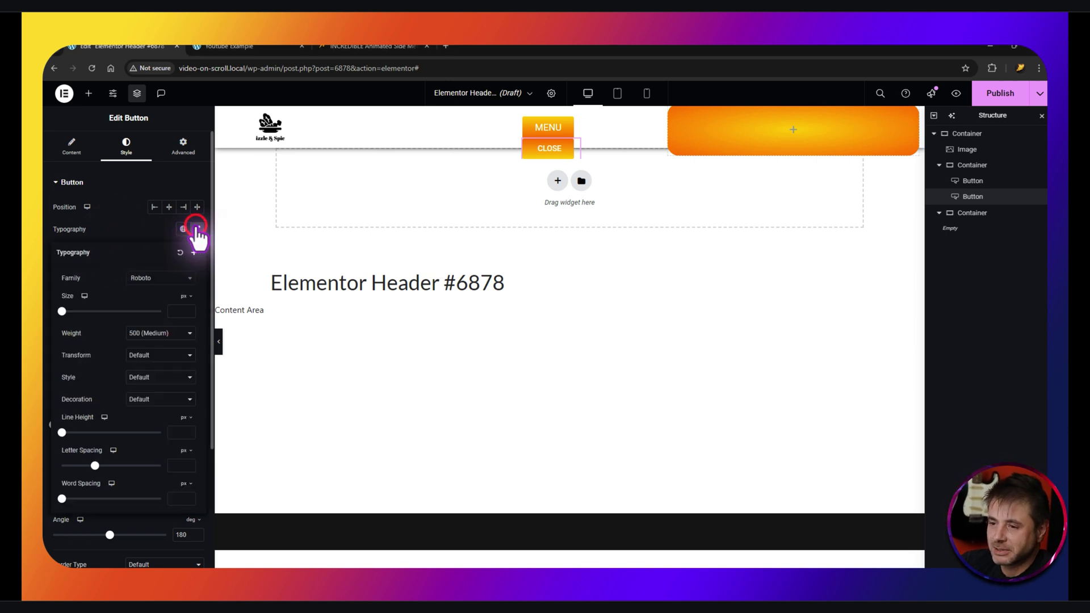
left_click(170, 311)
type("18")
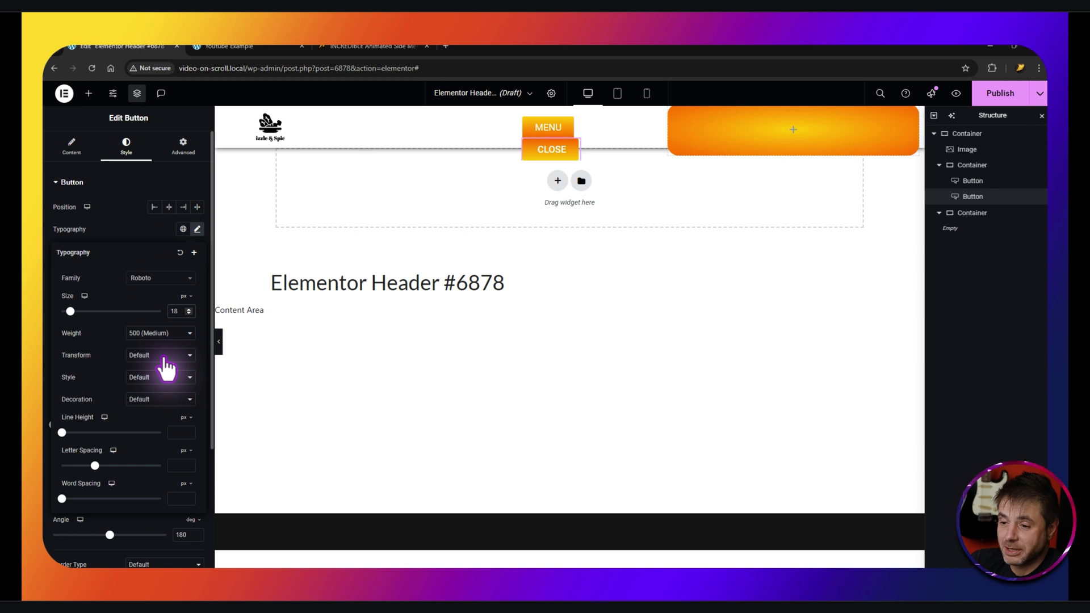
left_click(146, 333)
left_click(143, 385)
Set the border radius and padding to 0 on all sides for both the CLOSE and MENU buttons
scroll(95, 356, "down", 3)
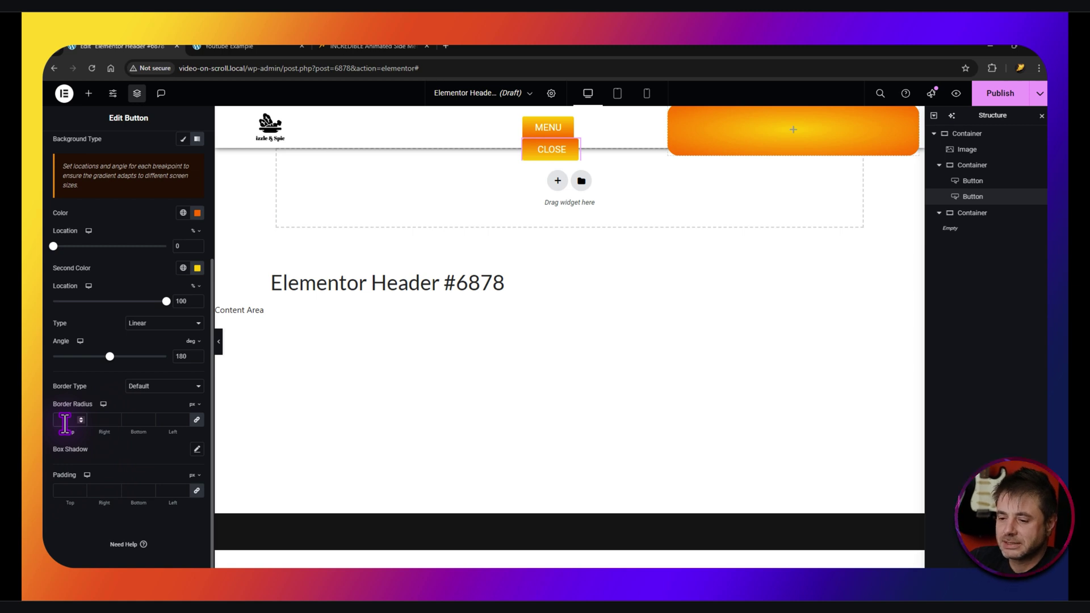
type("0")
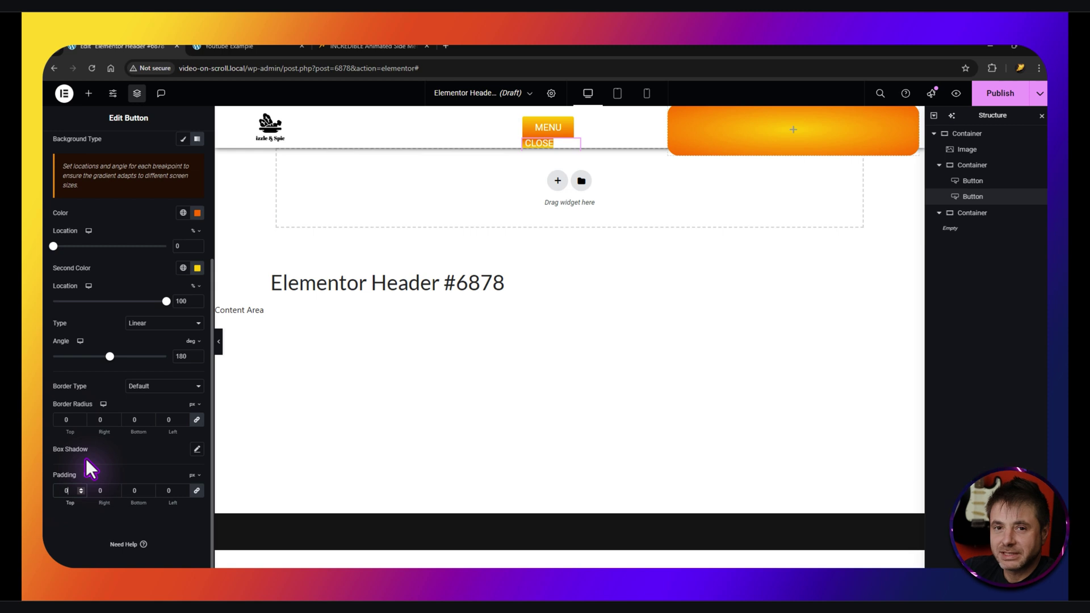
left_click(977, 182)
scroll(105, 406, "down", 3)
left_click(69, 419)
type("0")
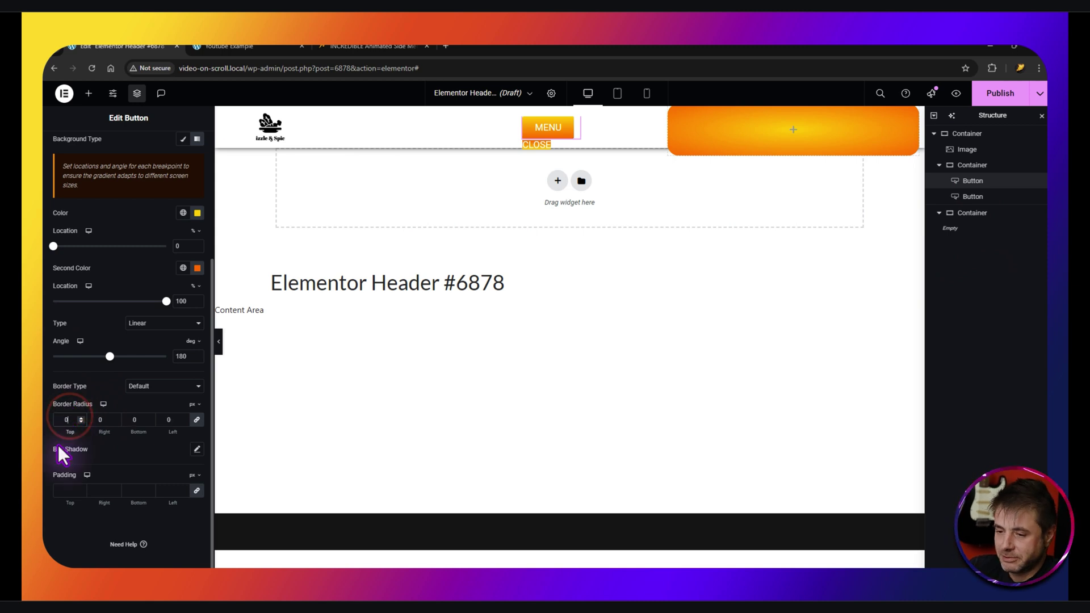
left_click(67, 487)
type("0")
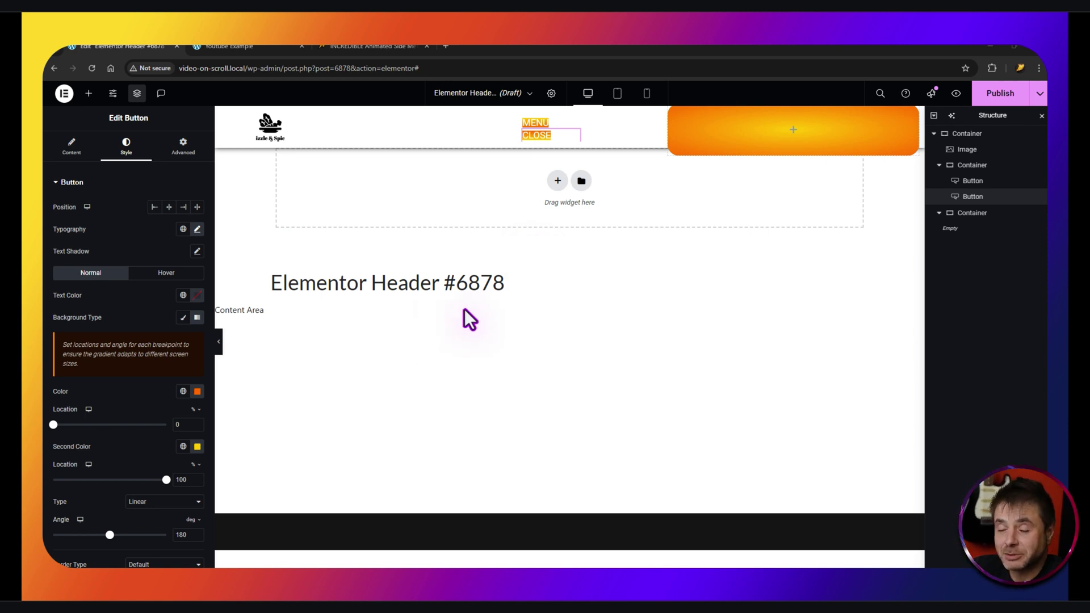
Add a Container element inside the orange gradient container
left_click(958, 221)
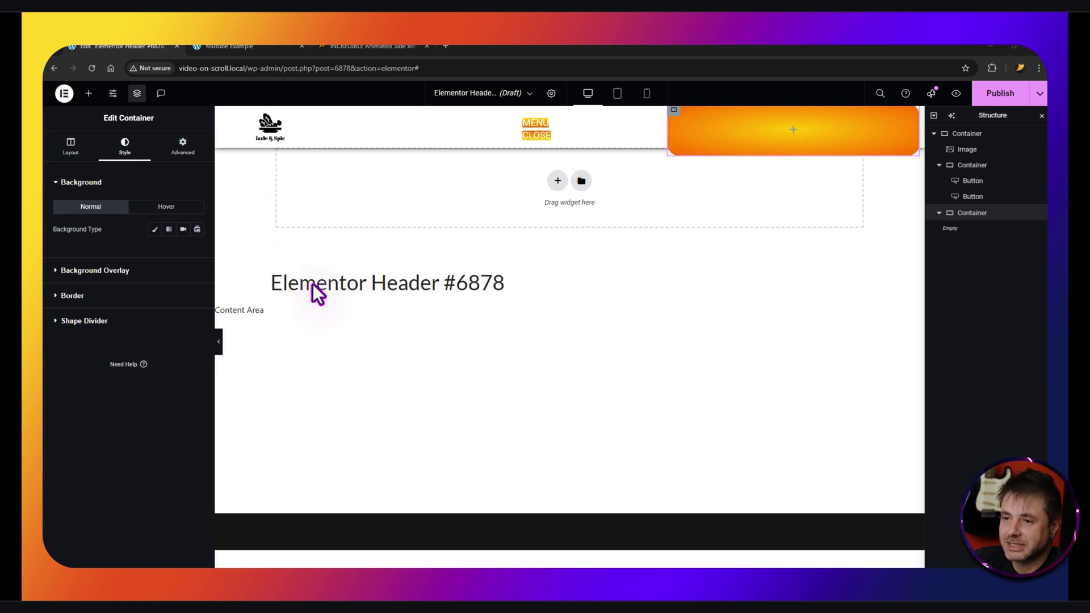
left_click(88, 93)
left_click_drag(88, 410, 808, 144)
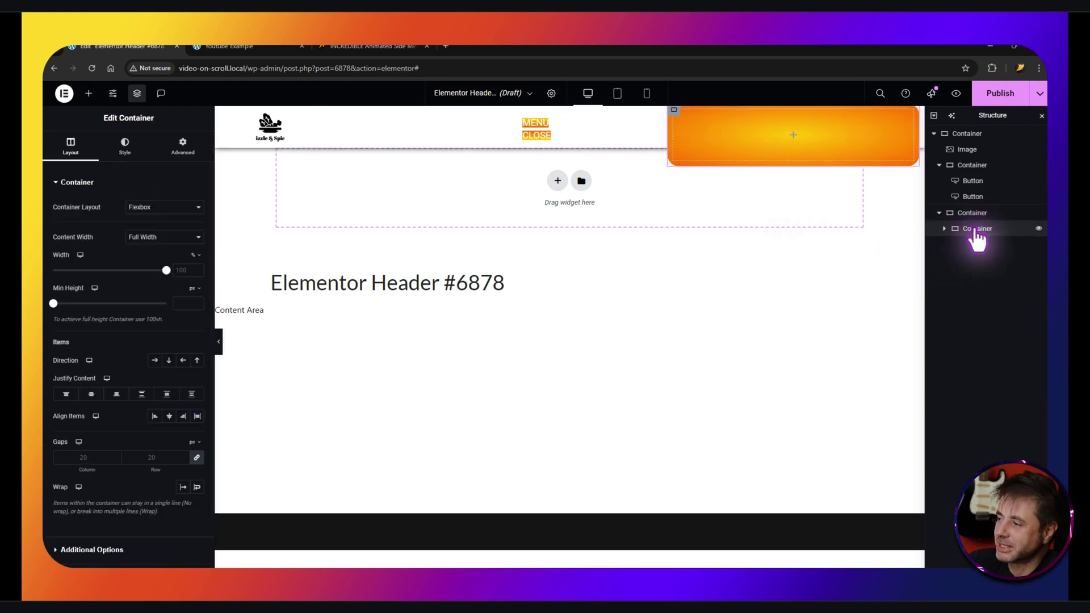
Set the inner container's gaps to 0 and its margin to 113 px top and 0 on the other sides
mouse_move(971, 229)
left_mouse_down()
mouse_move(972, 179)
mouse_move(969, 230)
mouse_move(945, 222)
mouse_move(966, 227)
left_mouse_up()
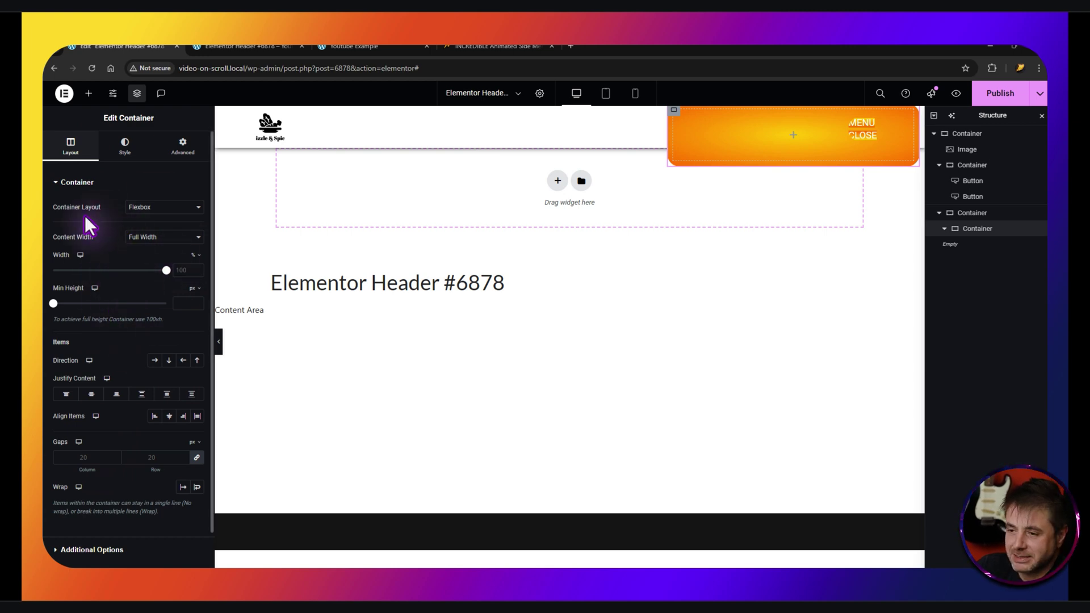
left_click(90, 458)
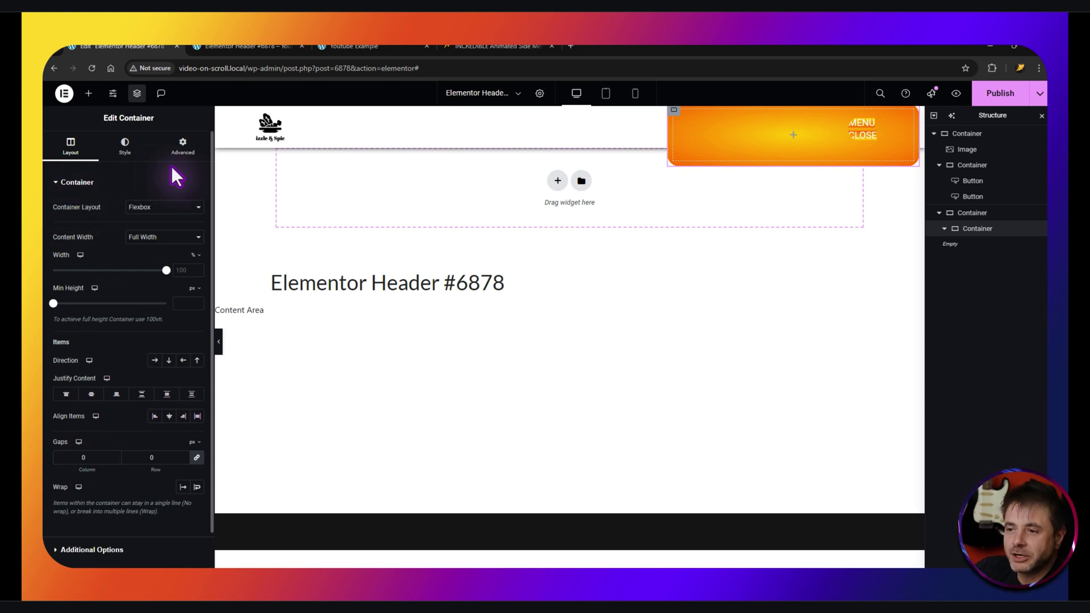
left_click(184, 149)
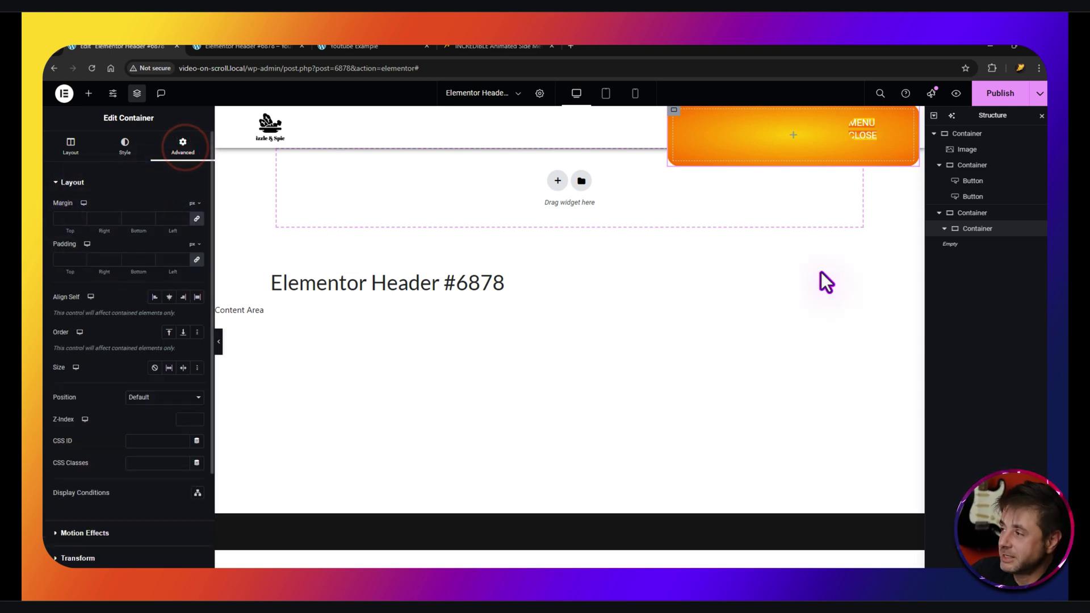
left_click(196, 221)
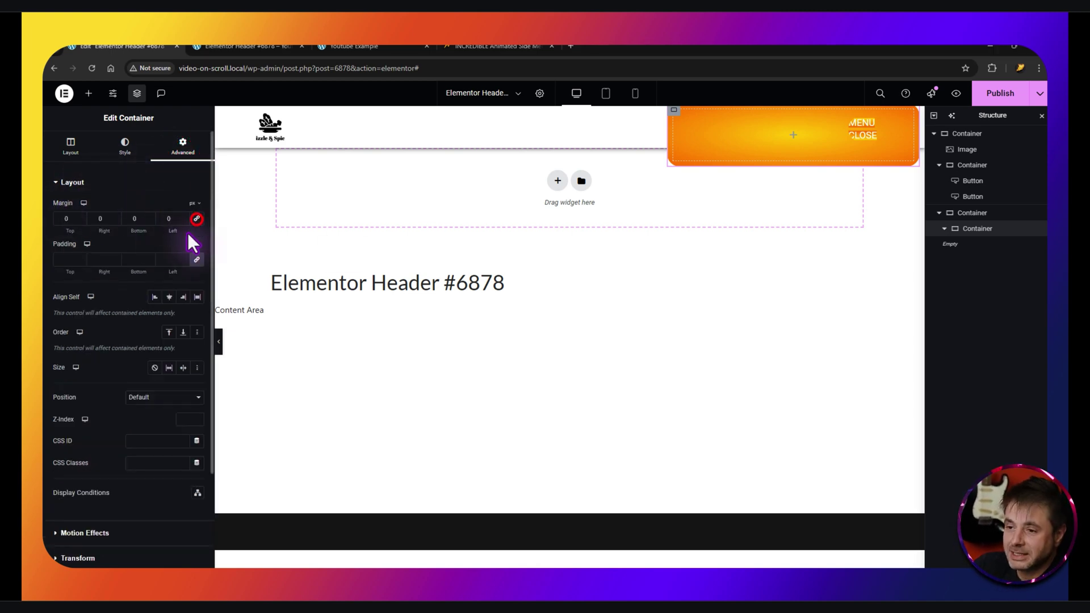
left_click(67, 220)
type("113")
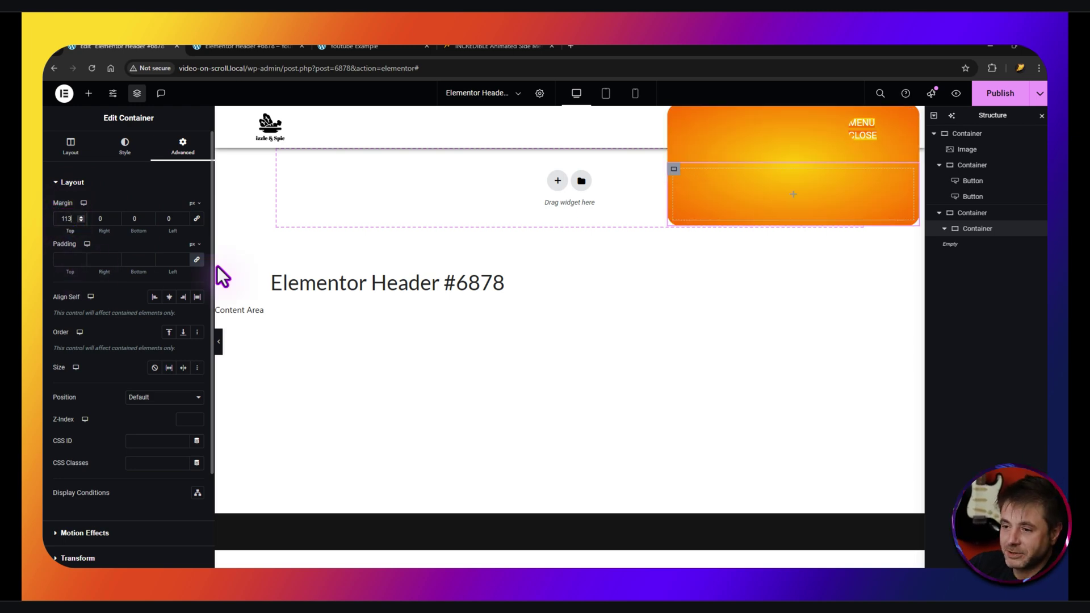
Set the inner container's padding to 0 top, 25 right, 50 bottom and 50 px left
left_click(197, 260)
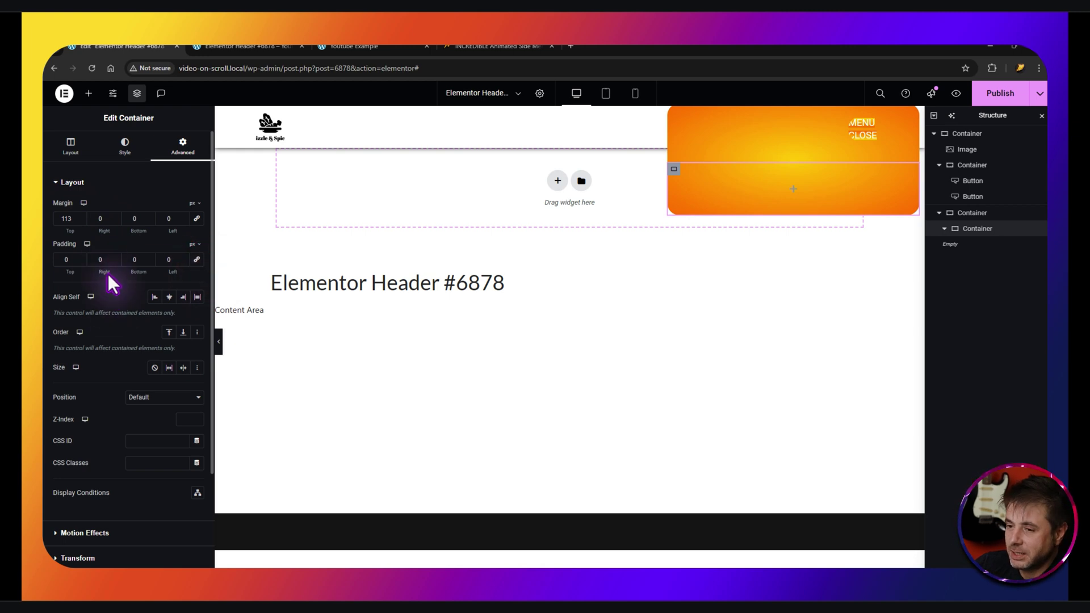
type("25")
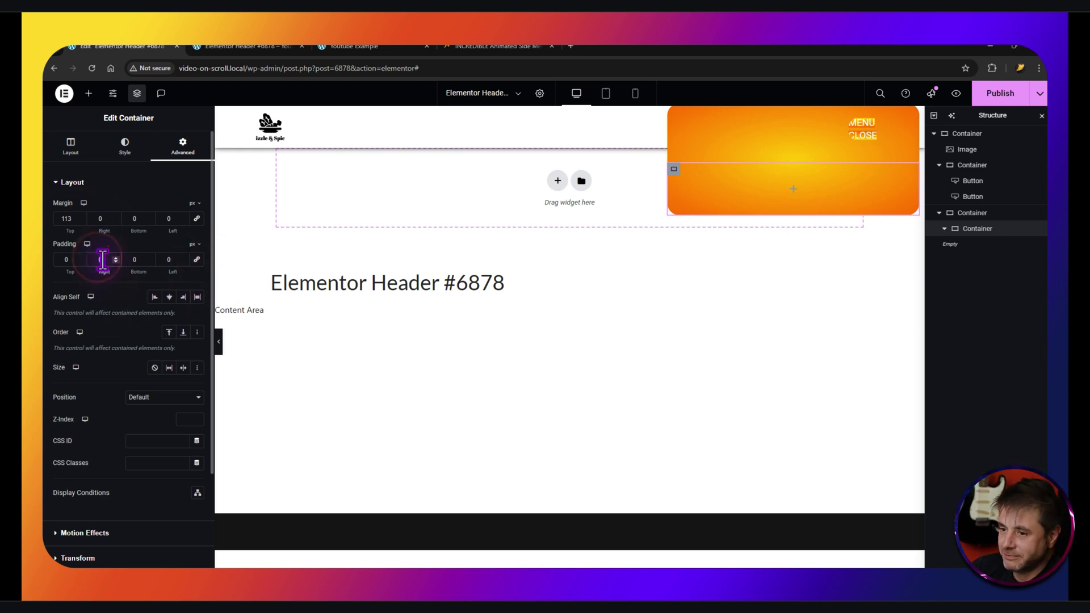
left_click(134, 260)
type("50")
left_click(163, 261)
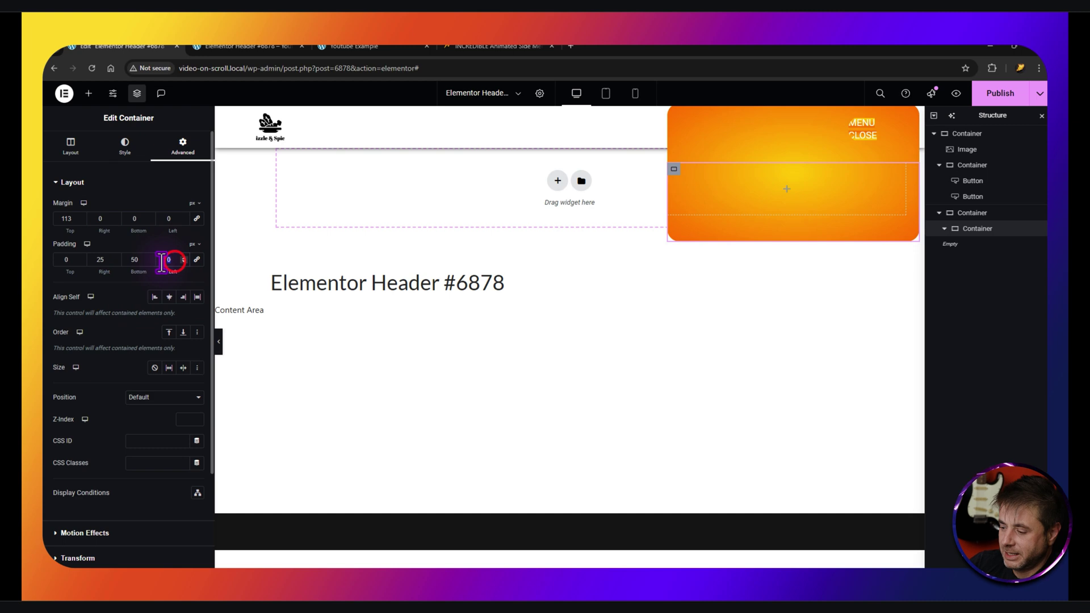
Switch to the mobile view and set the inner container's margin to 80 px top and 0 on the other sides
left_click(87, 243)
left_click(87, 270)
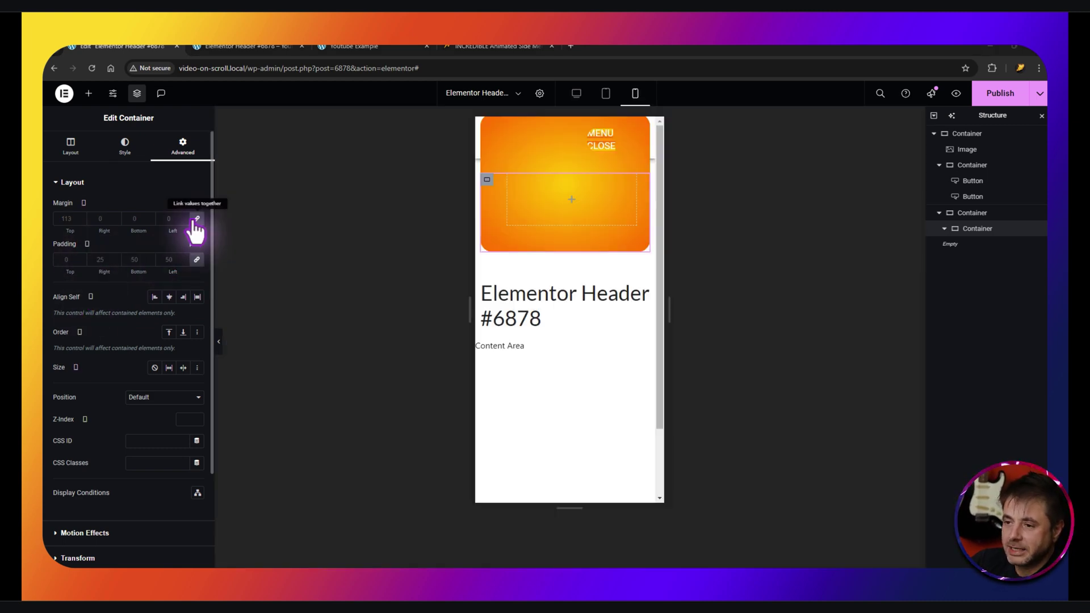
left_click(196, 219)
left_click(66, 218)
type("0")
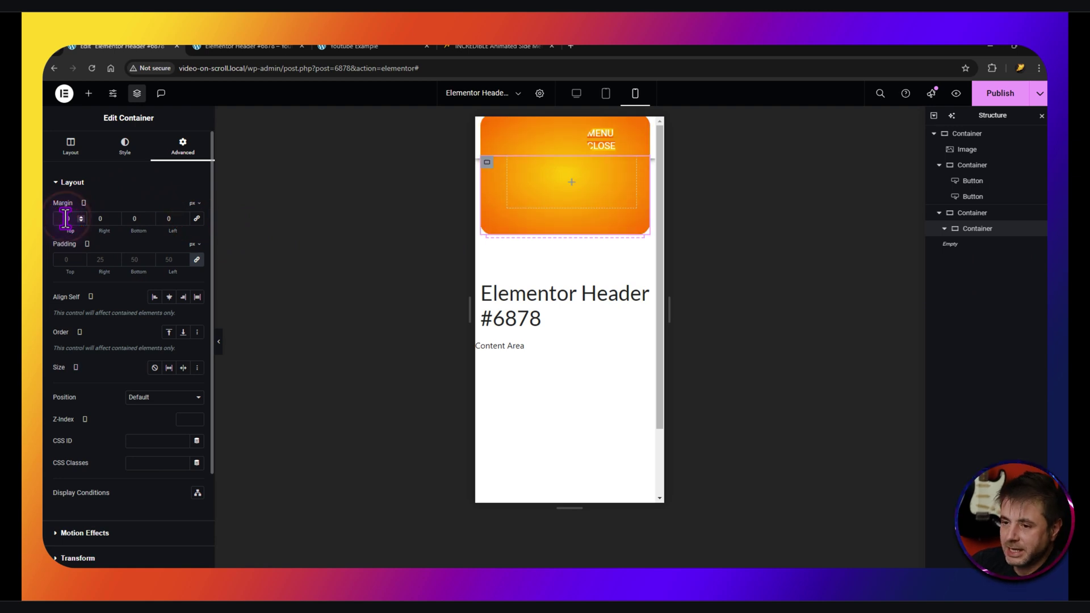
type("0")
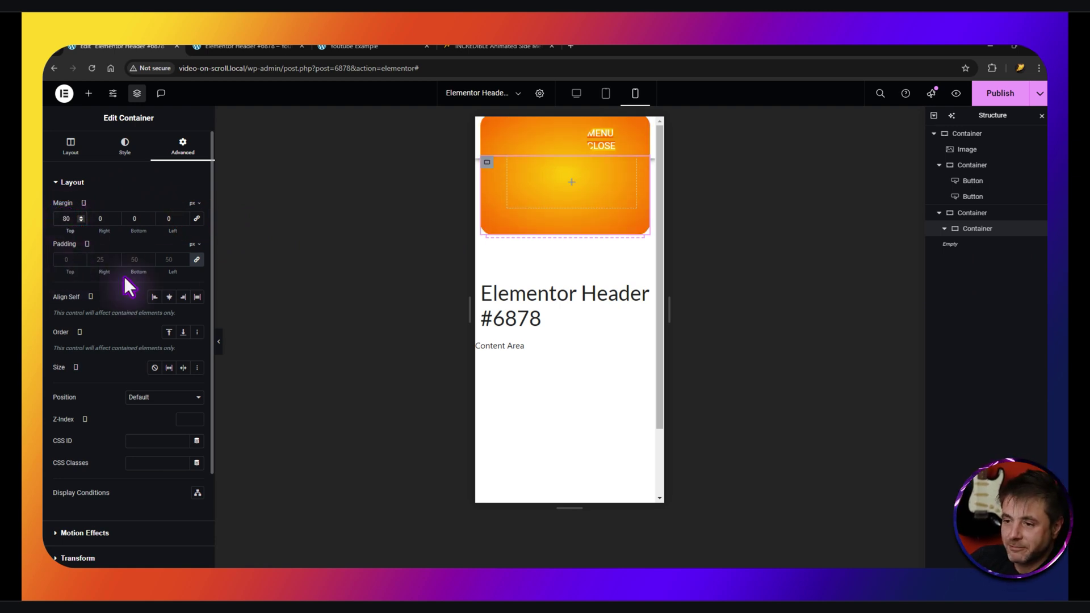
Set the inner container's mobile padding to 0 top, 25 right, 35 bottom and 35 px left
left_click(196, 260)
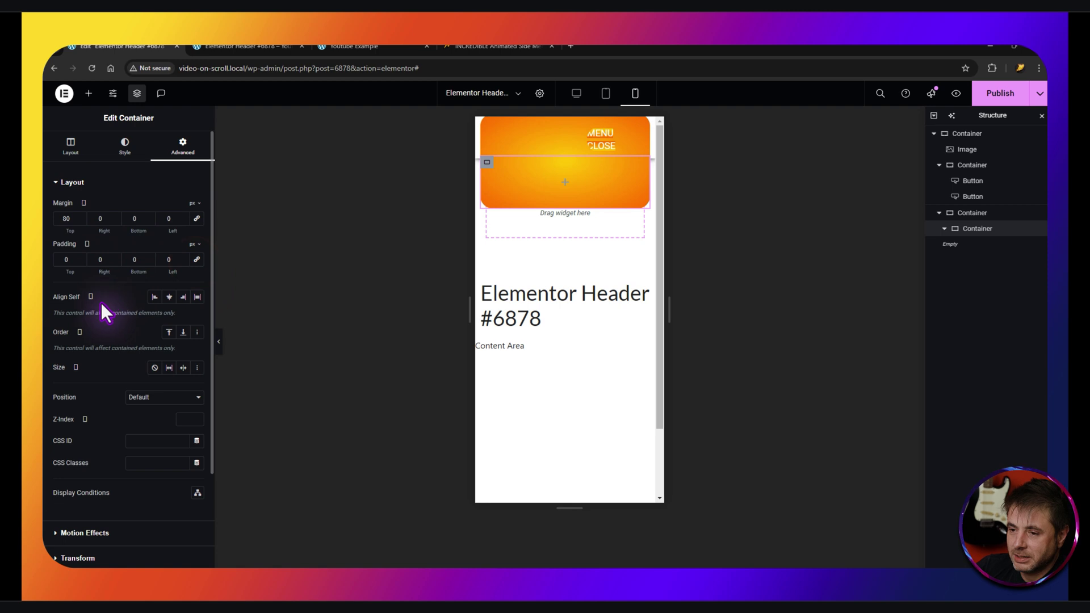
left_click(101, 260)
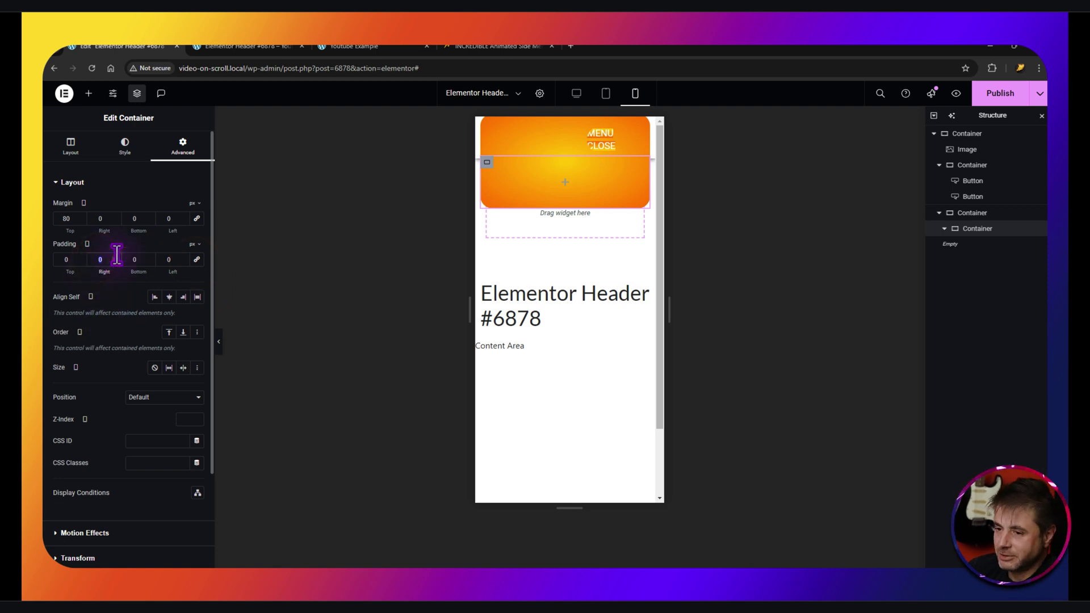
left_click(138, 259)
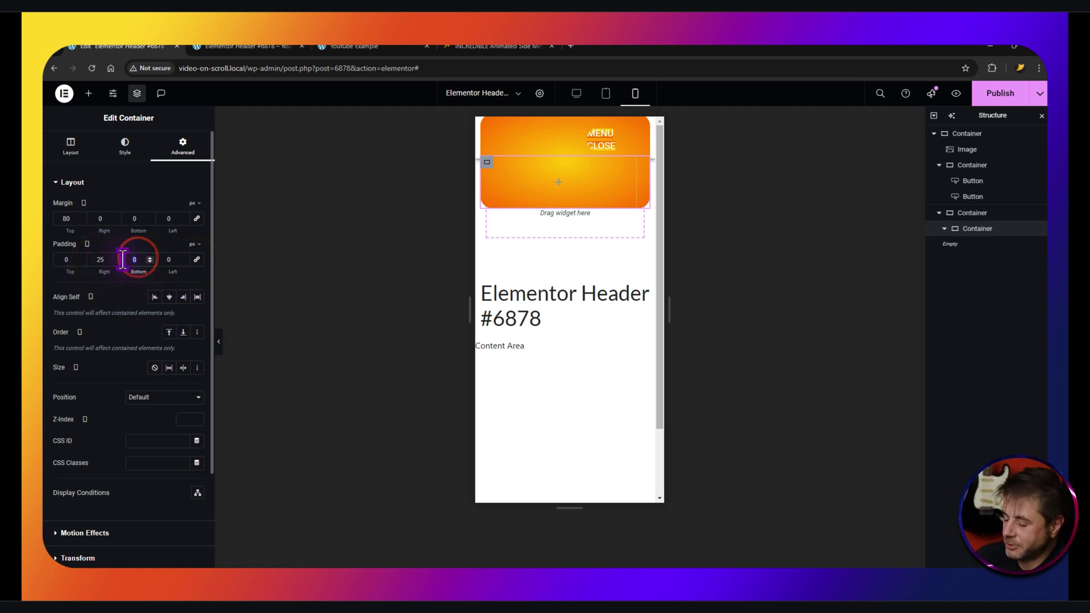
type("35")
left_click(171, 259)
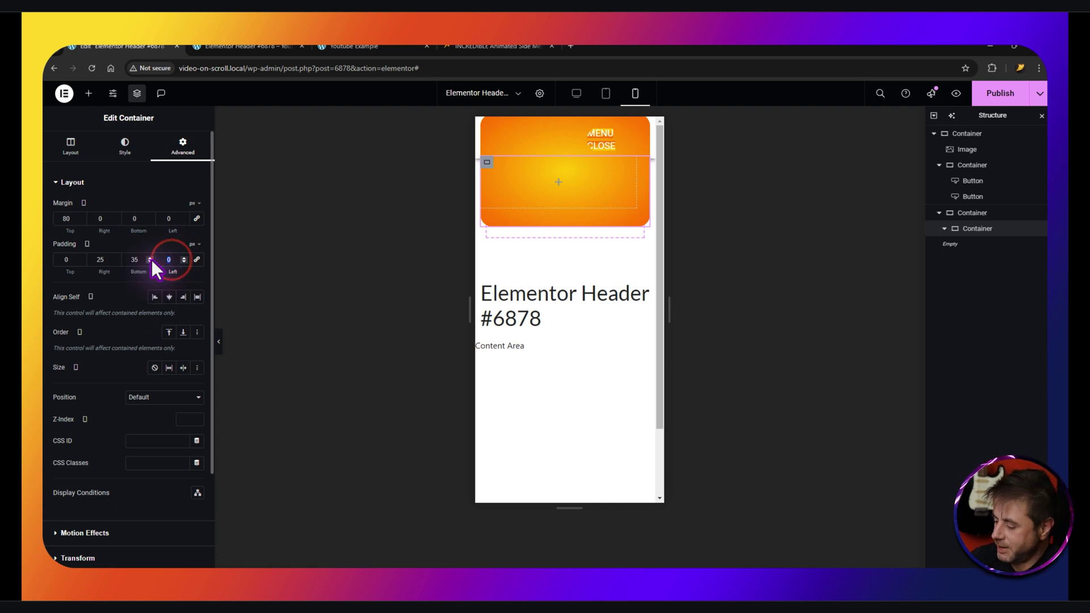
type("35")
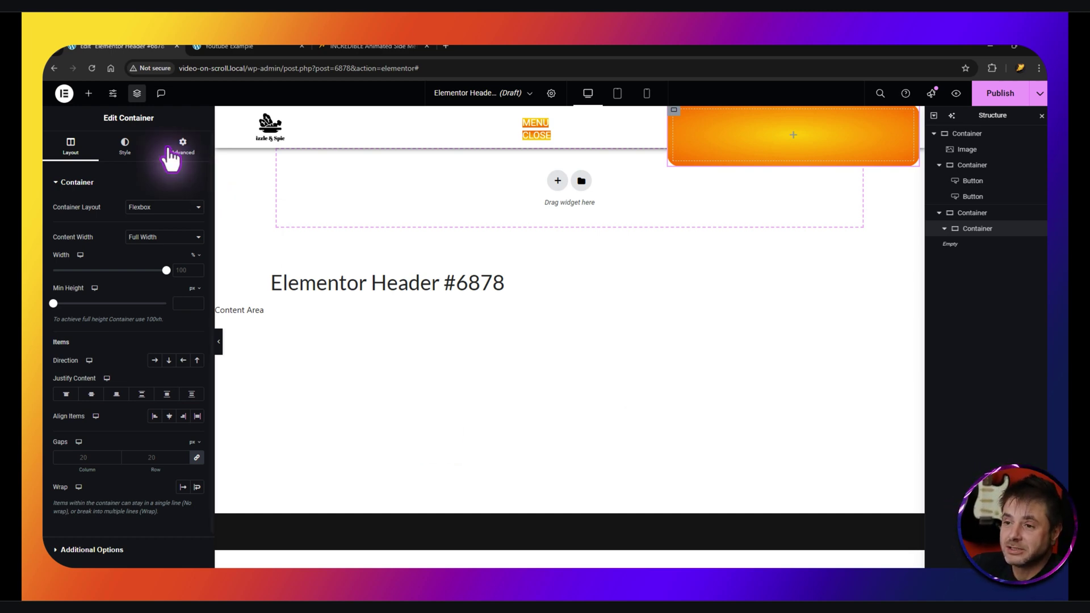
Add an HTML widget inside the inner container of the orange gradient container
left_click(88, 93)
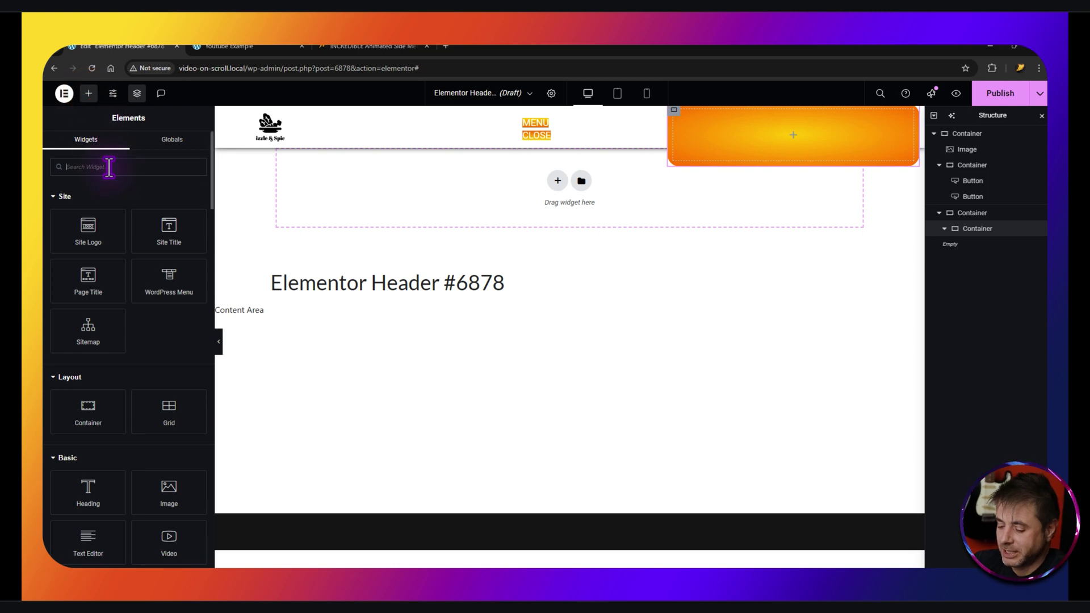
type("html")
left_click_drag(88, 204, 764, 191)
left_click_drag(965, 224, 965, 257)
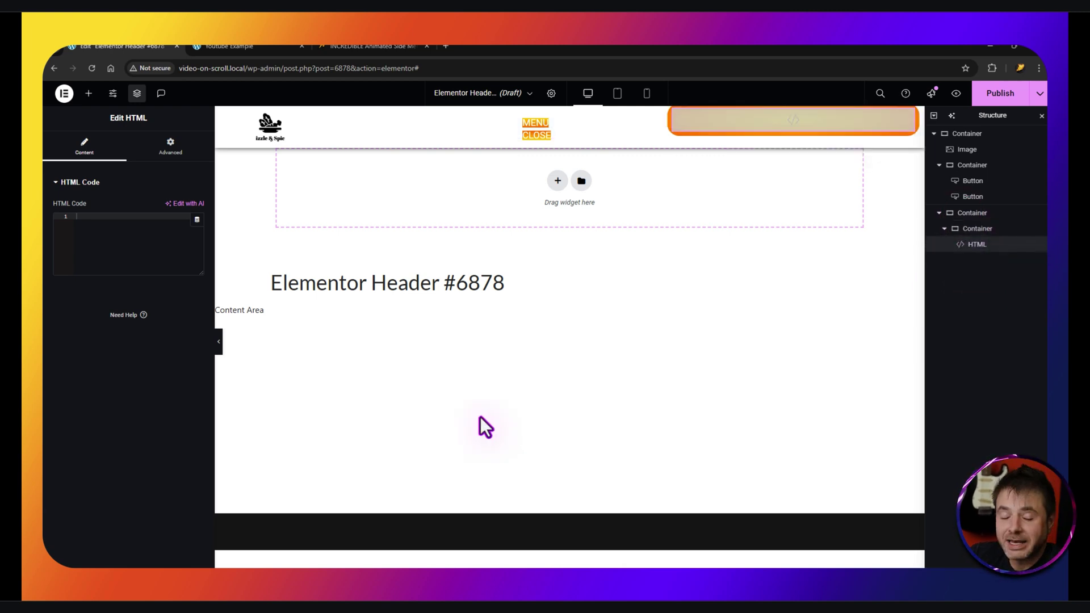
Add an Icon List widget below the HTML widget in the inner container and duplicate it
left_click(90, 95)
left_click(93, 166)
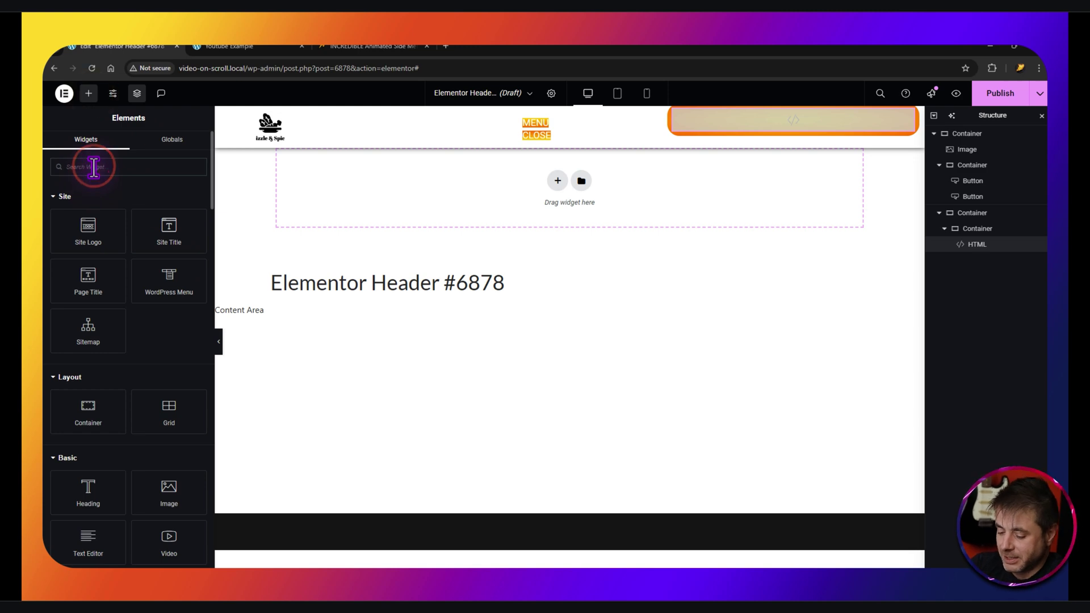
type("icon")
left_click_drag(89, 251, 934, 268)
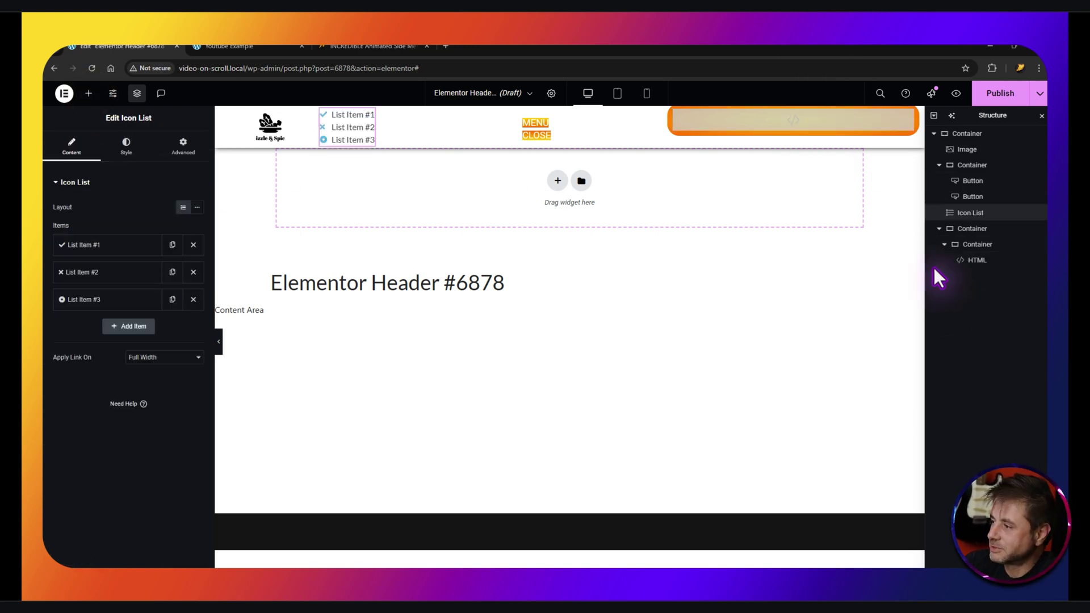
left_click_drag(959, 211, 963, 270)
left_click_drag(968, 254, 967, 264)
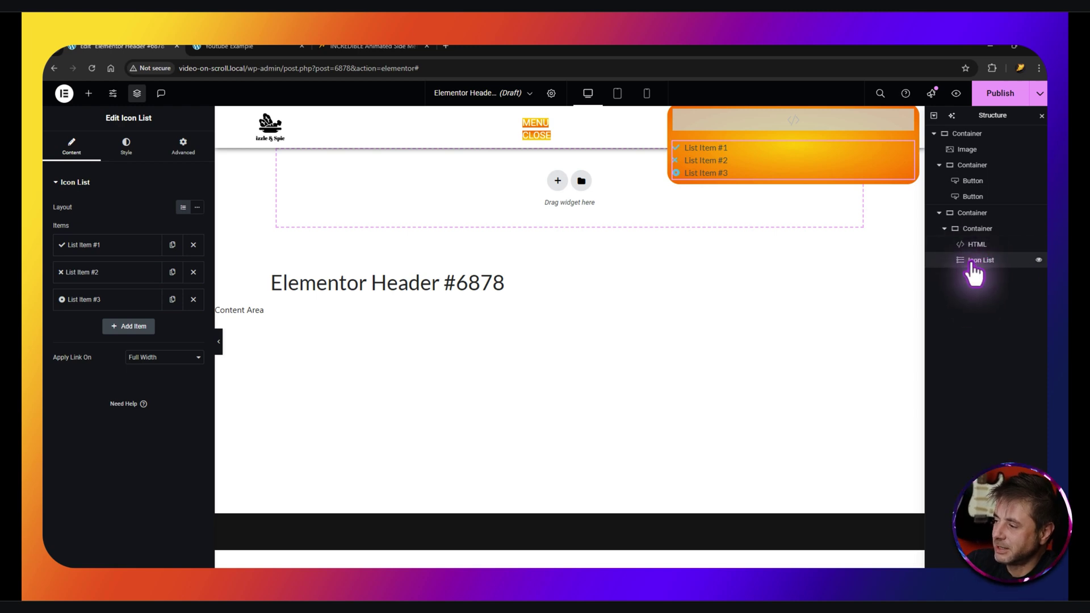
right_click(978, 262)
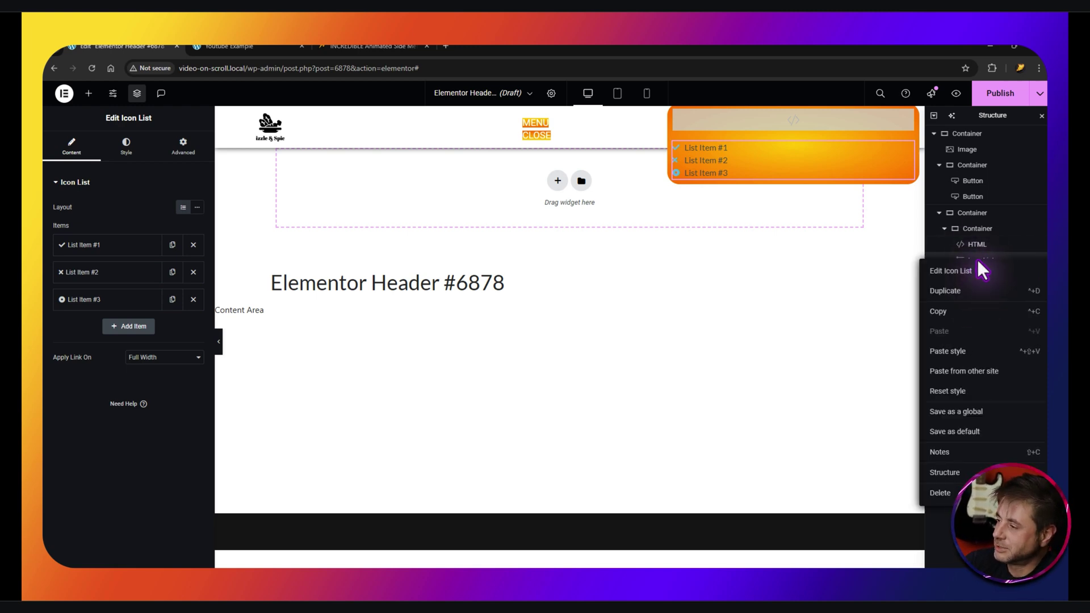
left_click(973, 291)
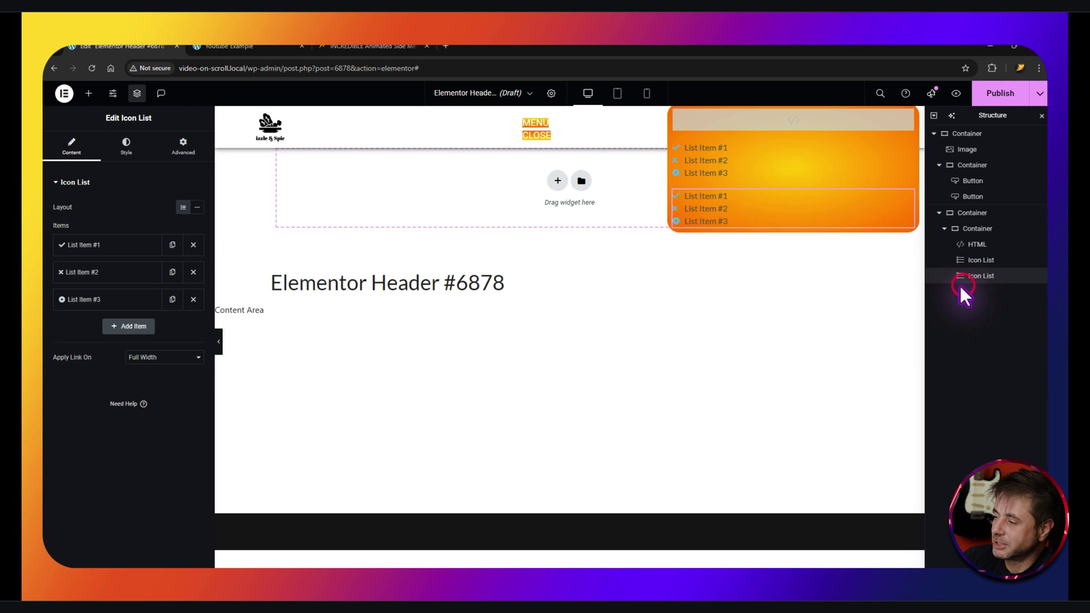
Remove List Item #2 and List Item #3 from the first Icon List
left_click(976, 244)
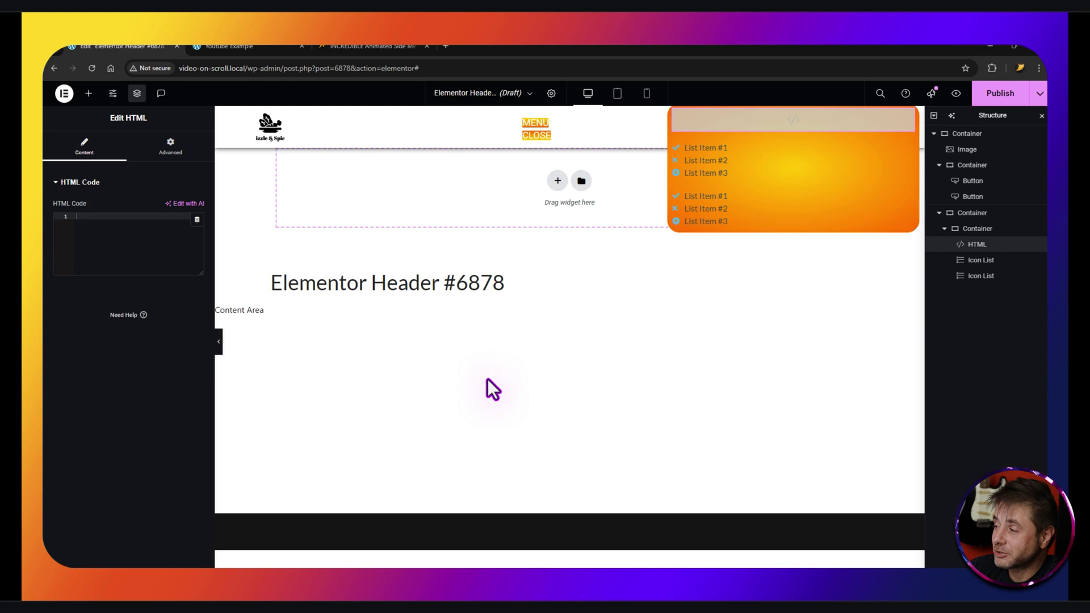
left_click(972, 259)
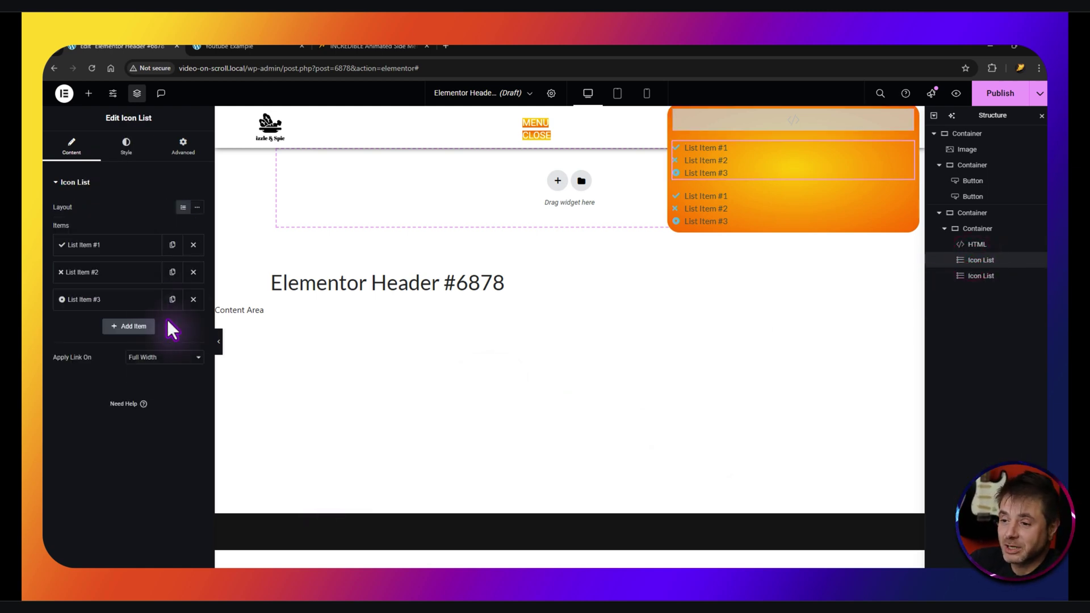
left_click(193, 299)
left_click(193, 272)
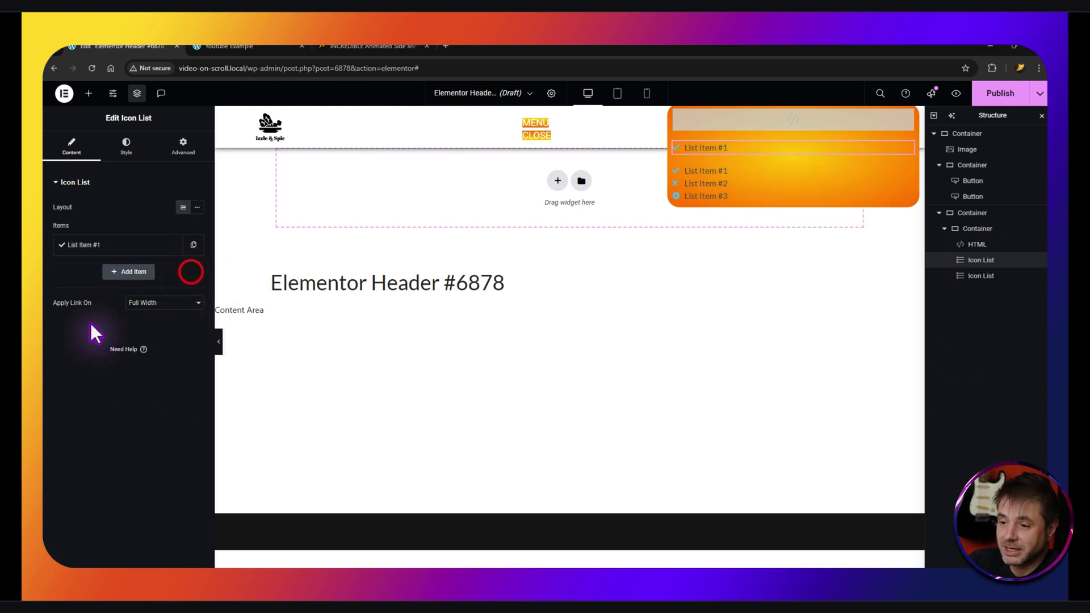
Replace the check icon of List Item #1 with the long right arrow, searching the icon library for "arrow"
left_click(132, 244)
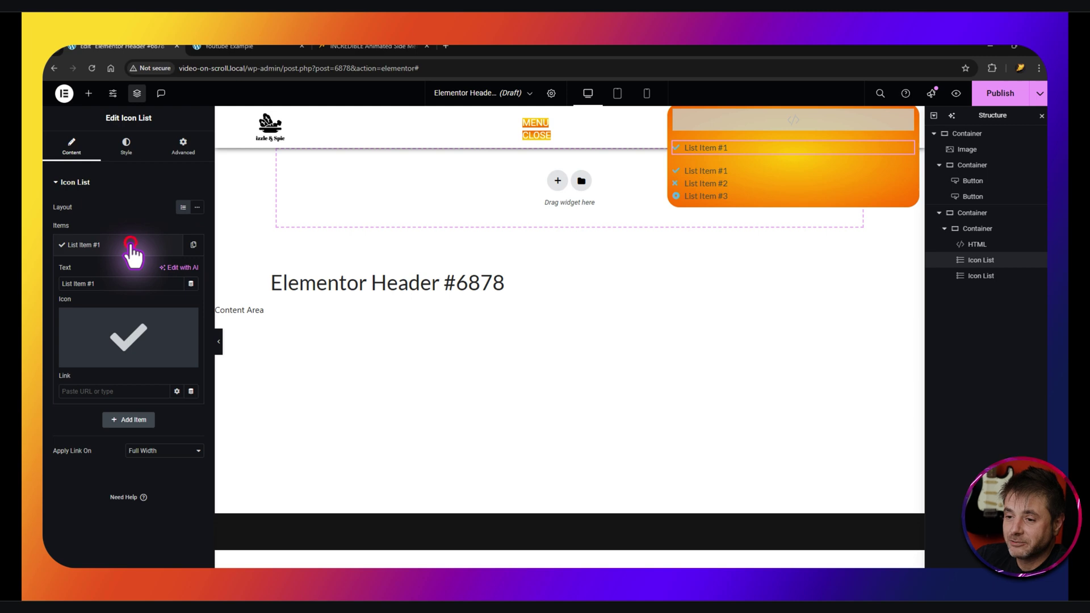
mouse_move(122, 340)
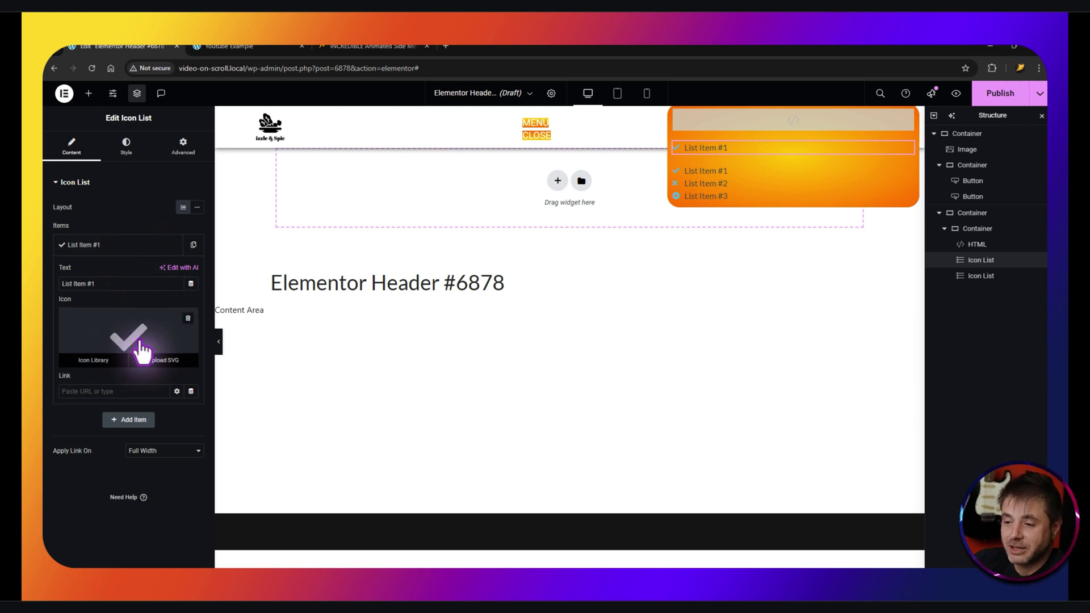
left_click(125, 338)
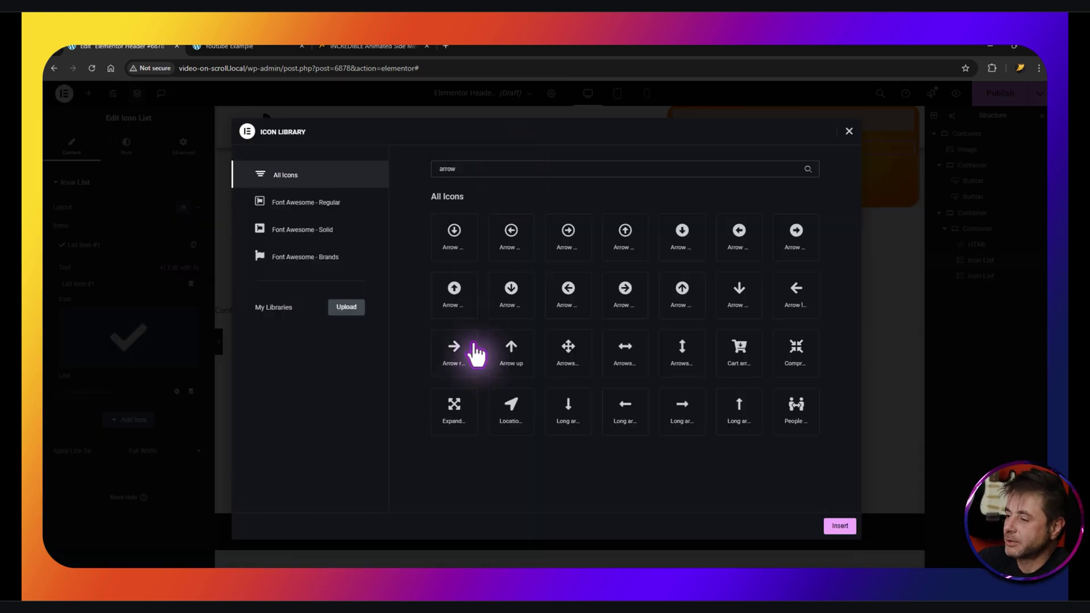
double_click(683, 409)
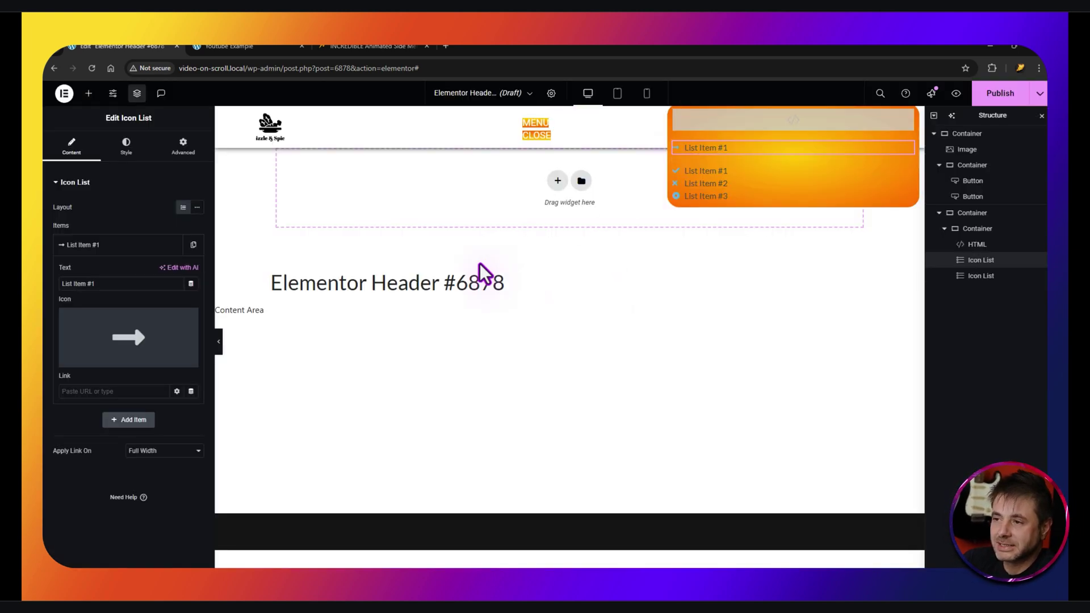
Check the side menu on the Youtube Example page and change the first list item's text to "Home"
left_click(250, 47)
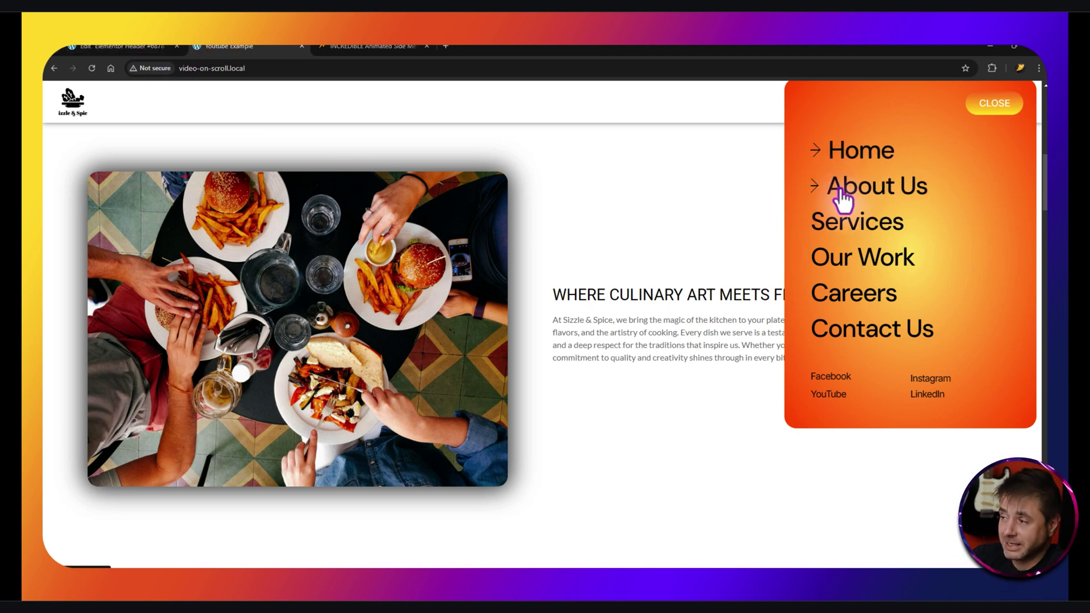
left_click(119, 47)
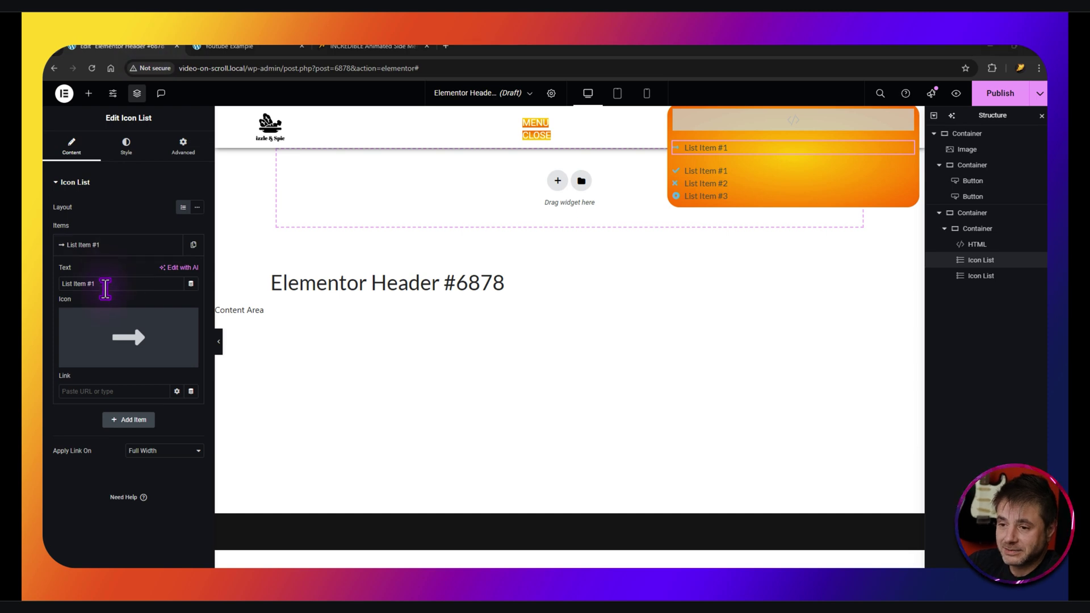
triple_click(83, 283)
type("Home")
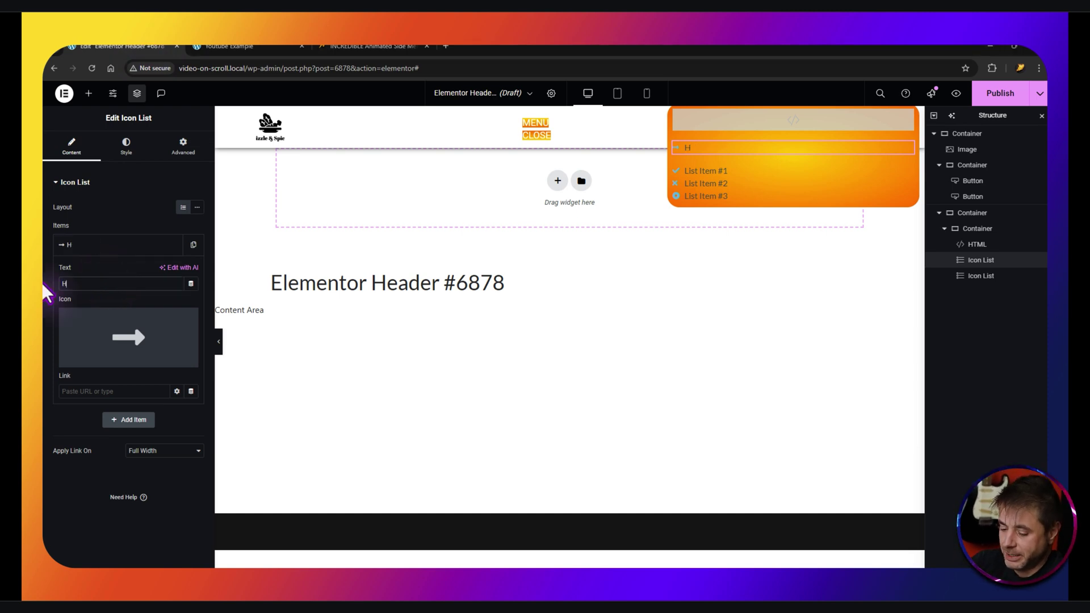
Link the Home list item to the dynamic Site URL
left_click(108, 397)
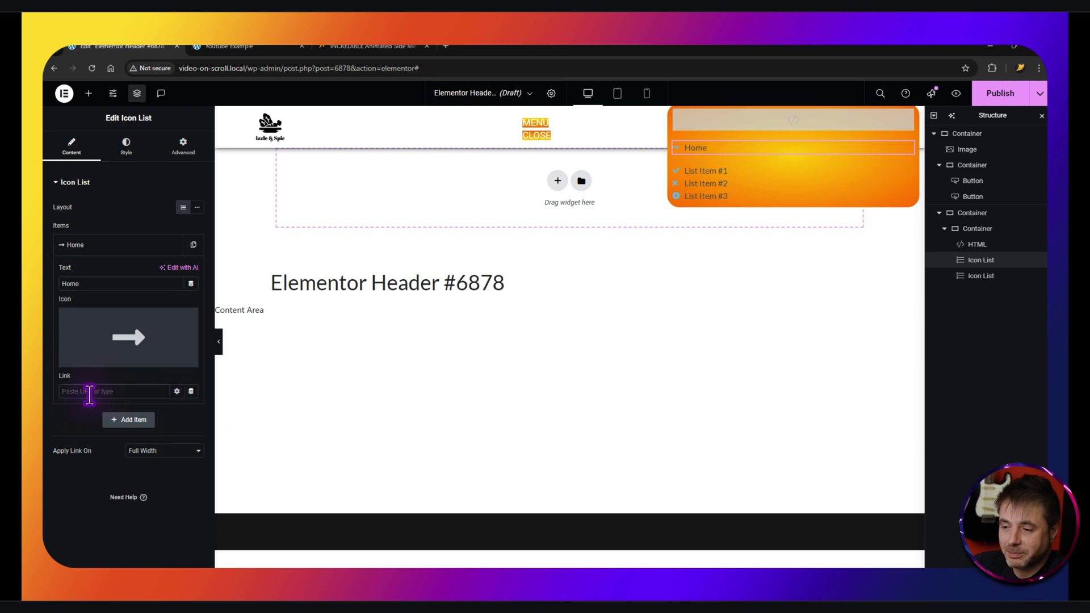
left_click(189, 391)
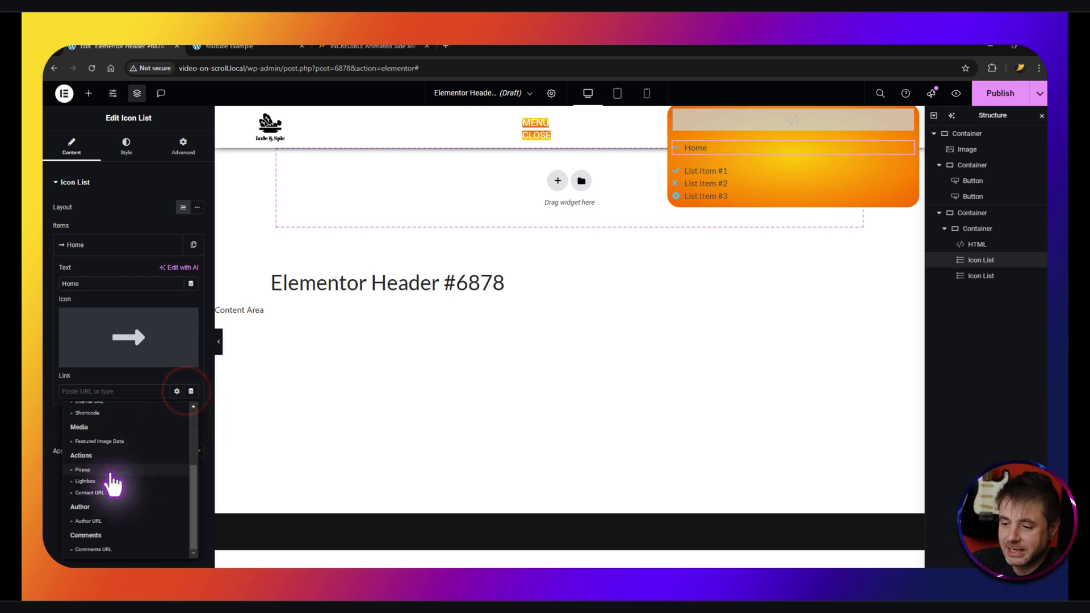
scroll(91, 510, "up", 5)
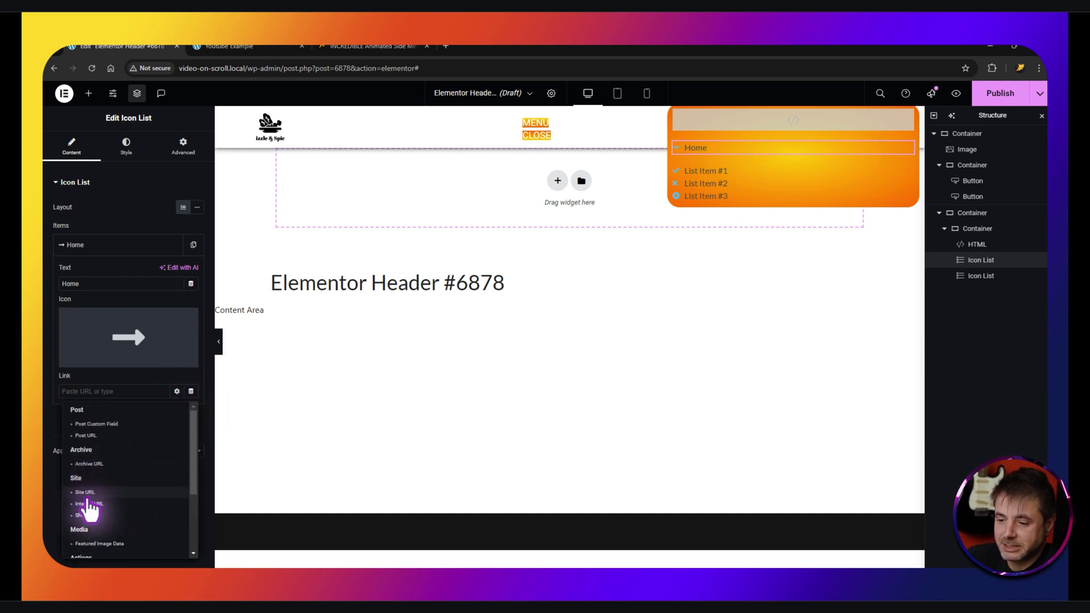
left_click(90, 499)
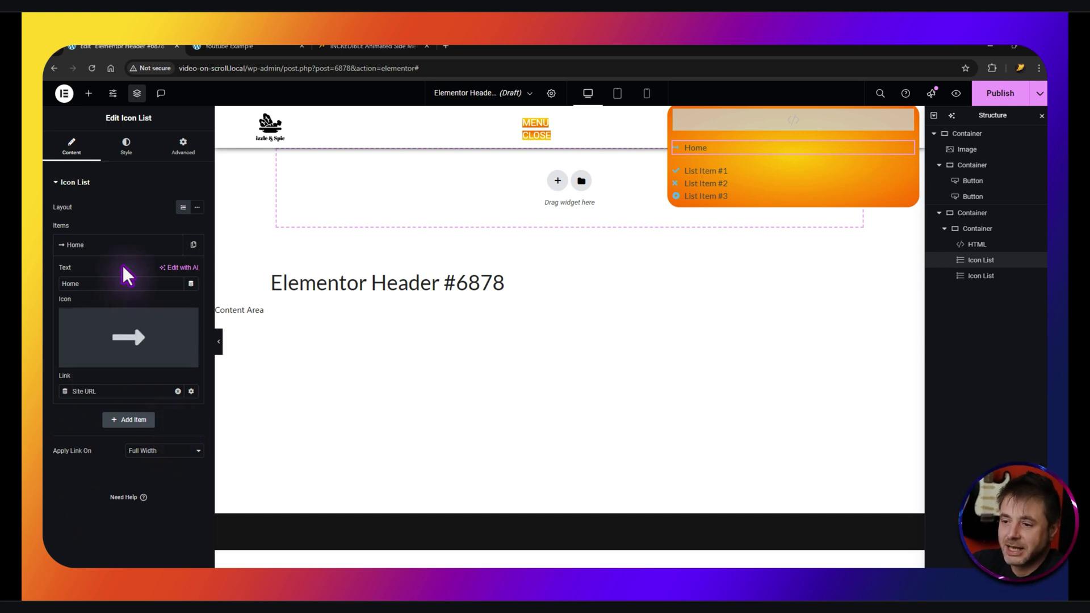
left_click(138, 246)
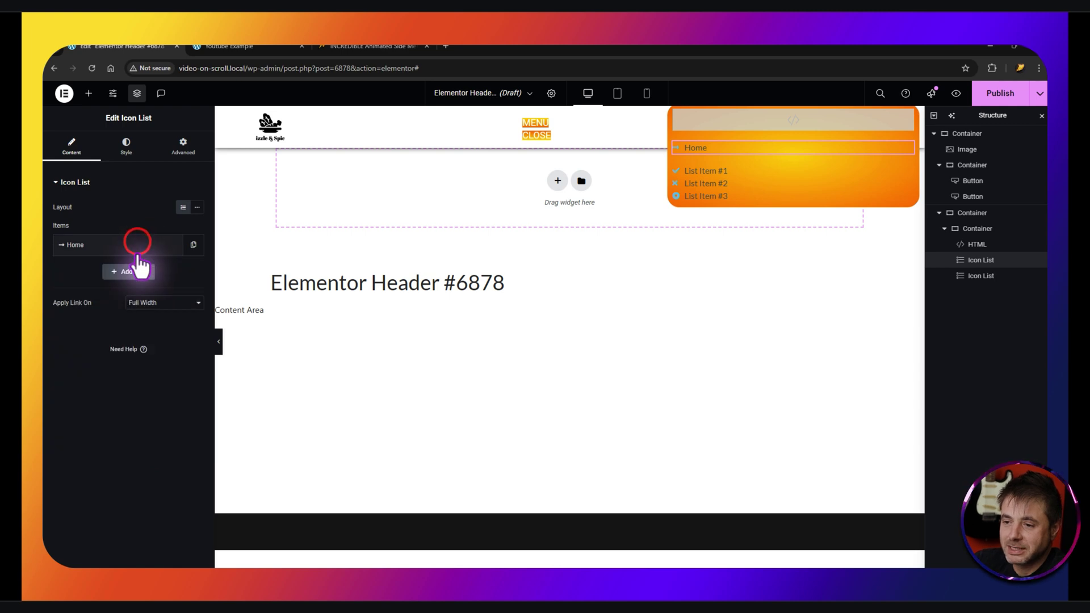
Duplicate the Home list item five times
left_click(193, 245)
left_click(172, 244)
left_click(172, 245)
left_click(172, 245)
left_click(172, 244)
Change the second list item's text to "About Us" and the third item's text to "Services"
left_click(96, 271)
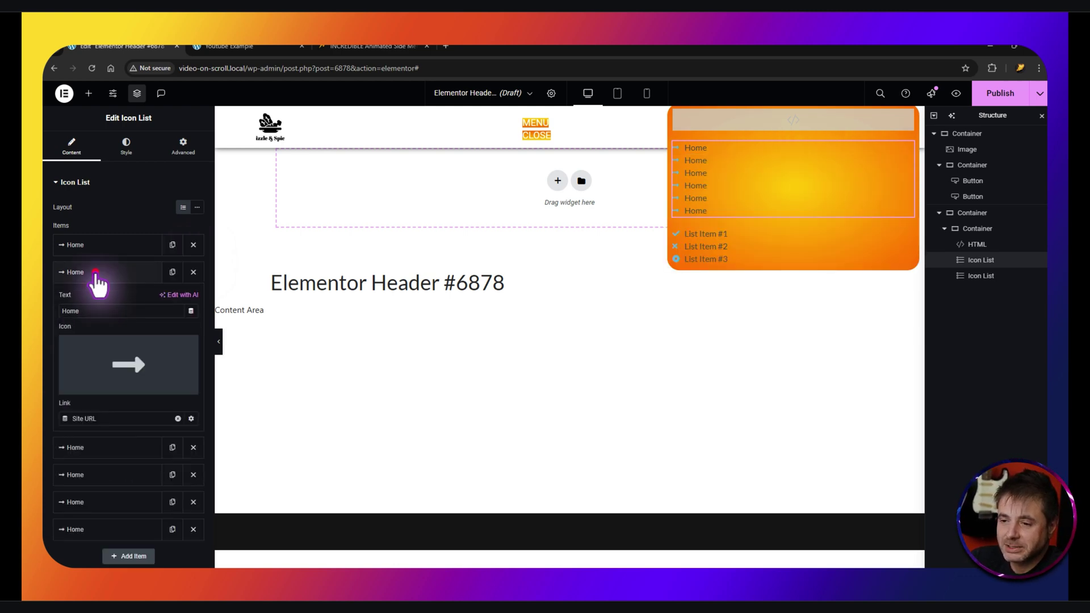
double_click(90, 309)
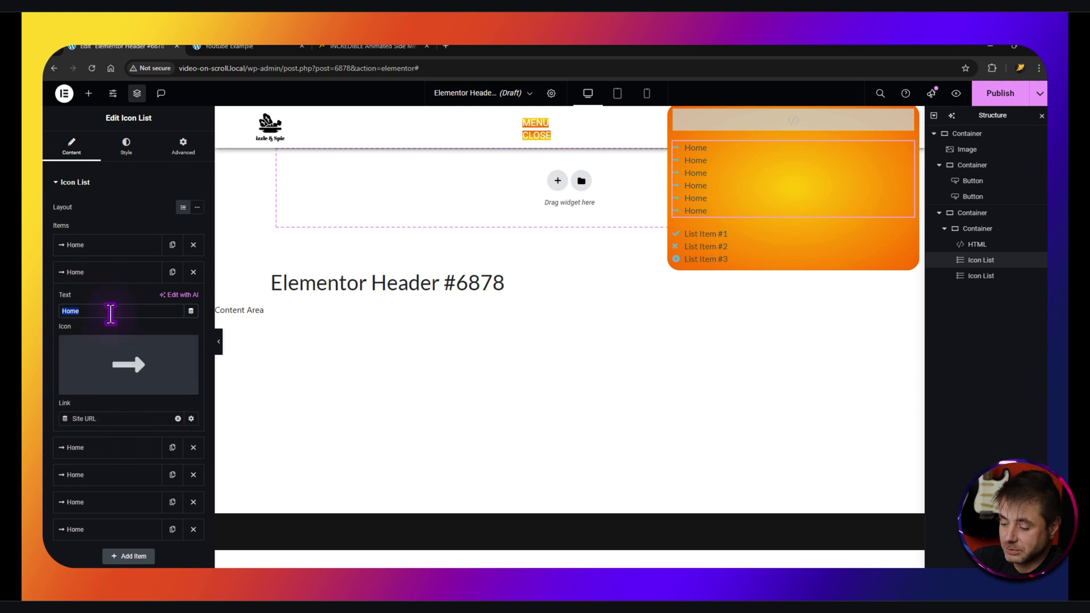
type("About US")
key("BackSpace")
type("s")
left_click(75, 447)
double_click(102, 338)
type("Services")
Change the fourth list item's text to "Our Work" and the fifth item's text to "Careers"
left_click(75, 474)
double_click(107, 365)
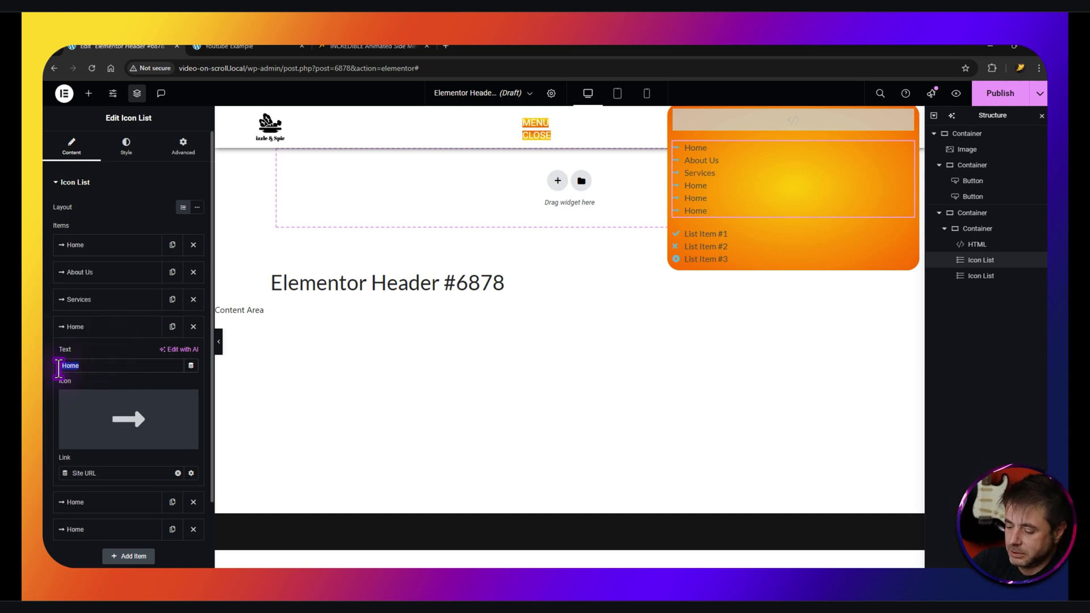
type("Our Work")
left_click(97, 327)
left_click(91, 353)
double_click(102, 392)
type("Careers")
left_click(108, 354)
Change the last list item's text to "Contact Us" and collapse the item
left_click(108, 381)
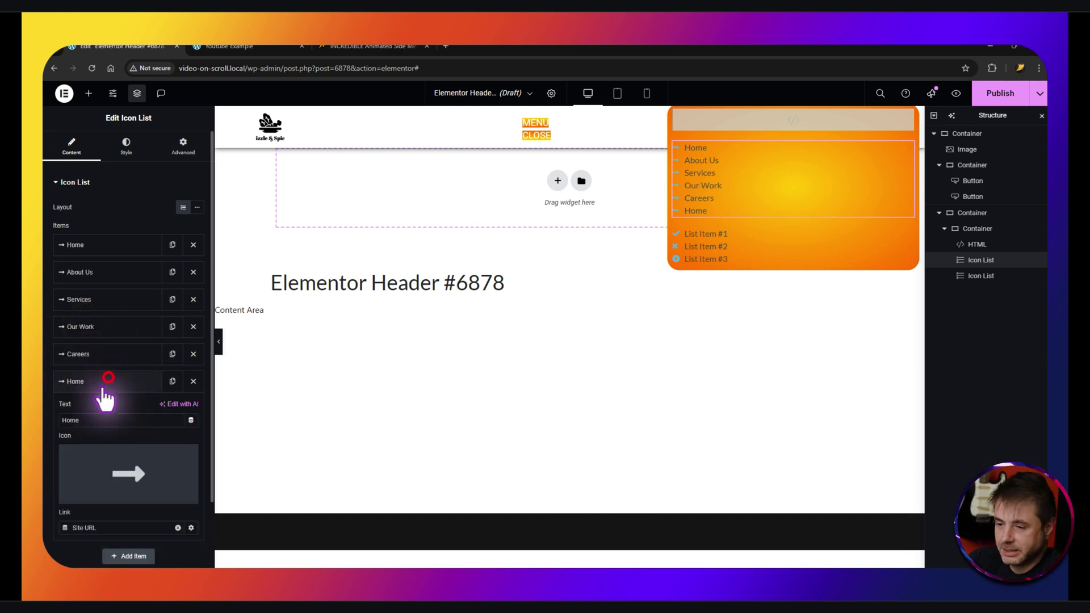
double_click(107, 420)
type("Contact Us")
left_click(108, 381)
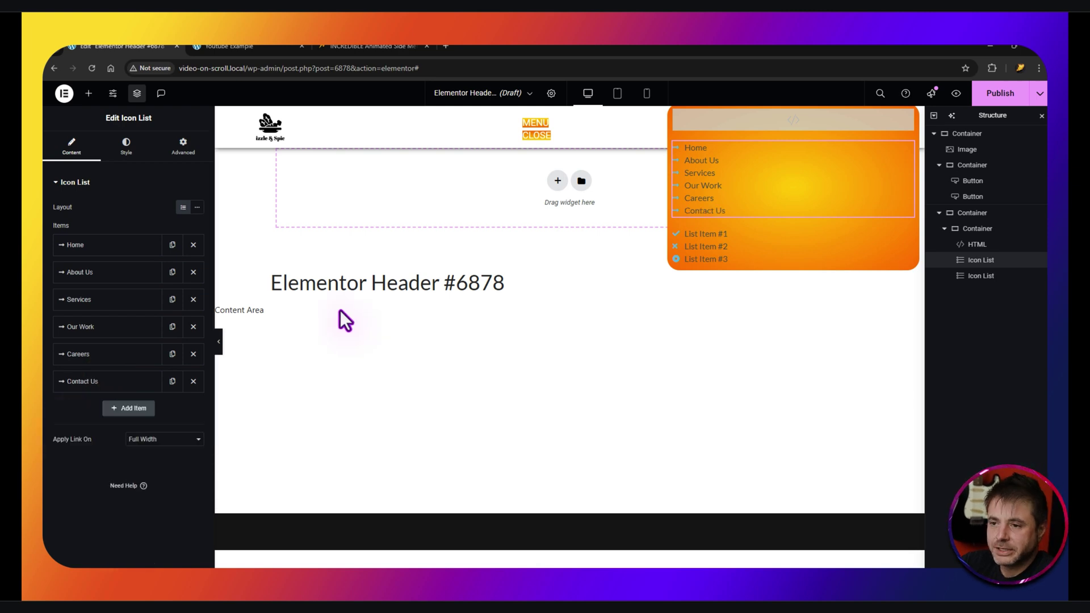
Set the first Icon List's space between items to 20 px and its normal icon color to black (#000000)
left_click(127, 146)
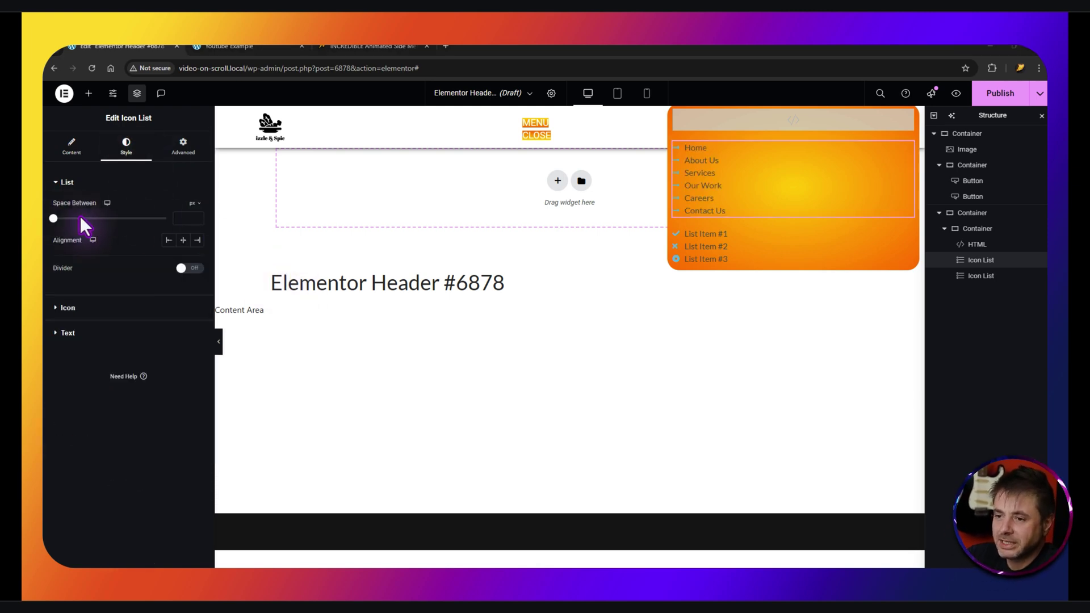
left_click(176, 218)
type("20")
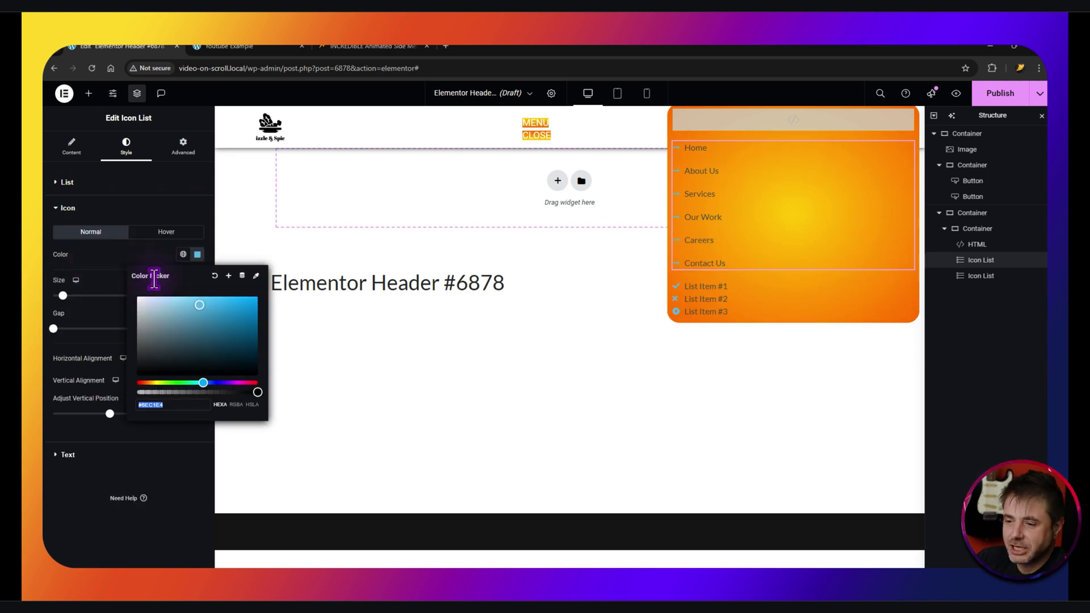
left_click_drag(173, 323, 134, 382)
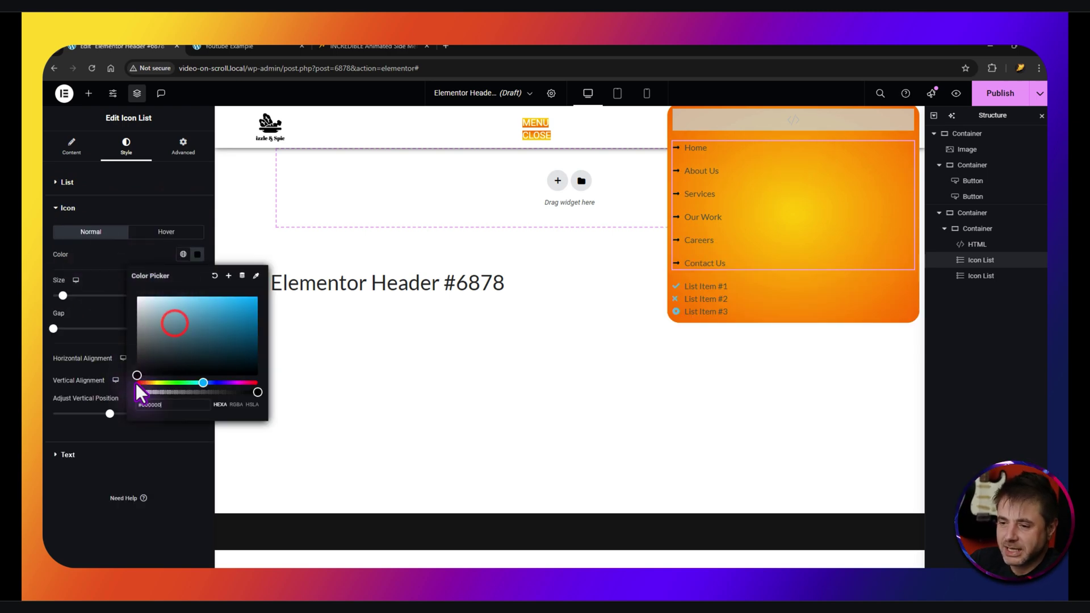
left_click(99, 259)
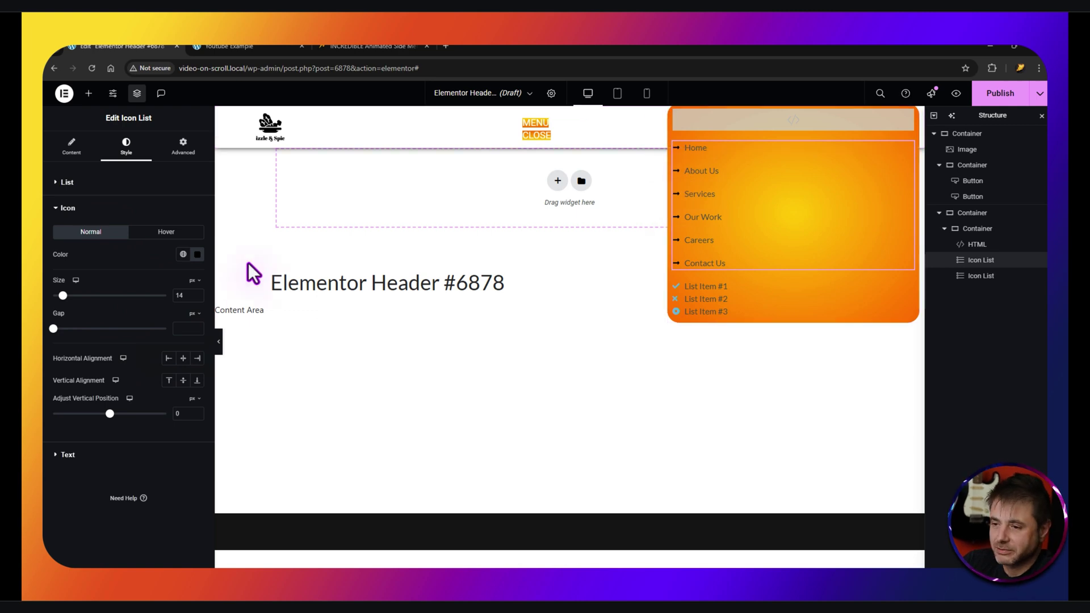
Set the first Icon List's normal text color to black and its font size to 48 px
left_click(76, 453)
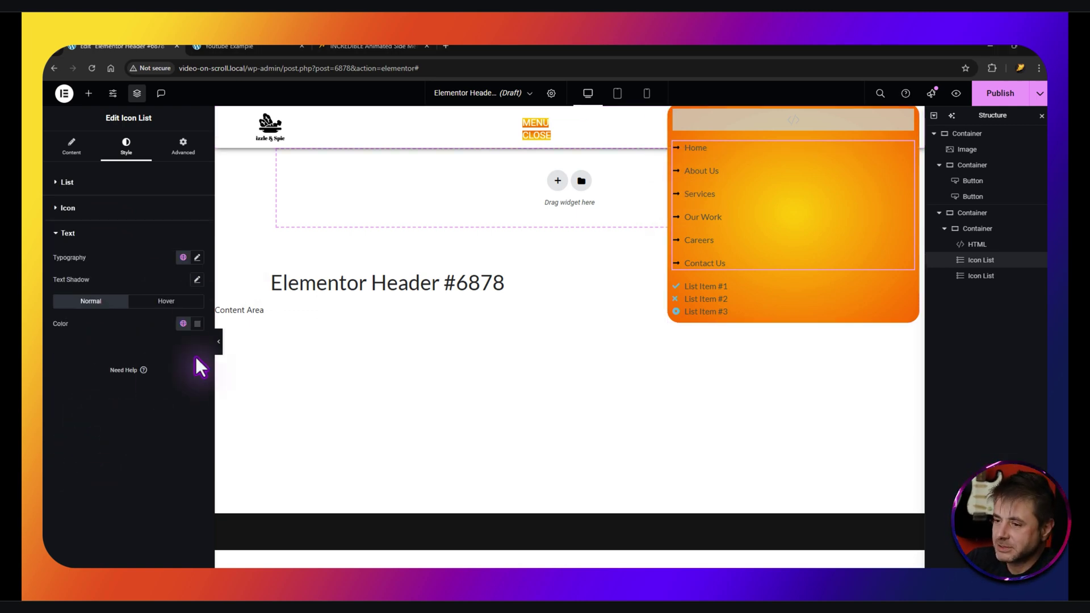
left_click(198, 324)
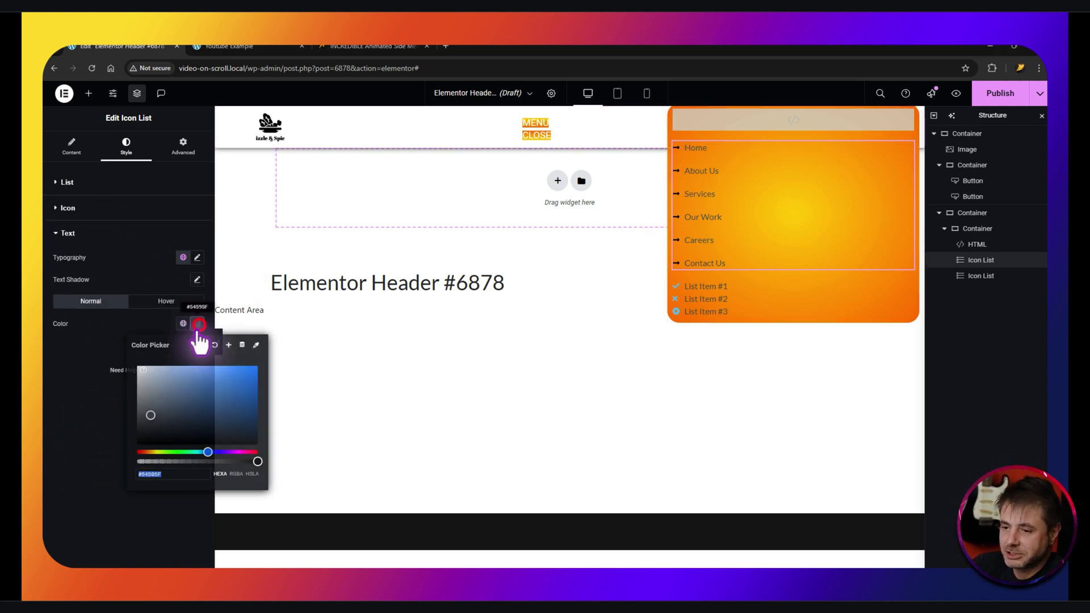
left_click(80, 427)
left_click(197, 257)
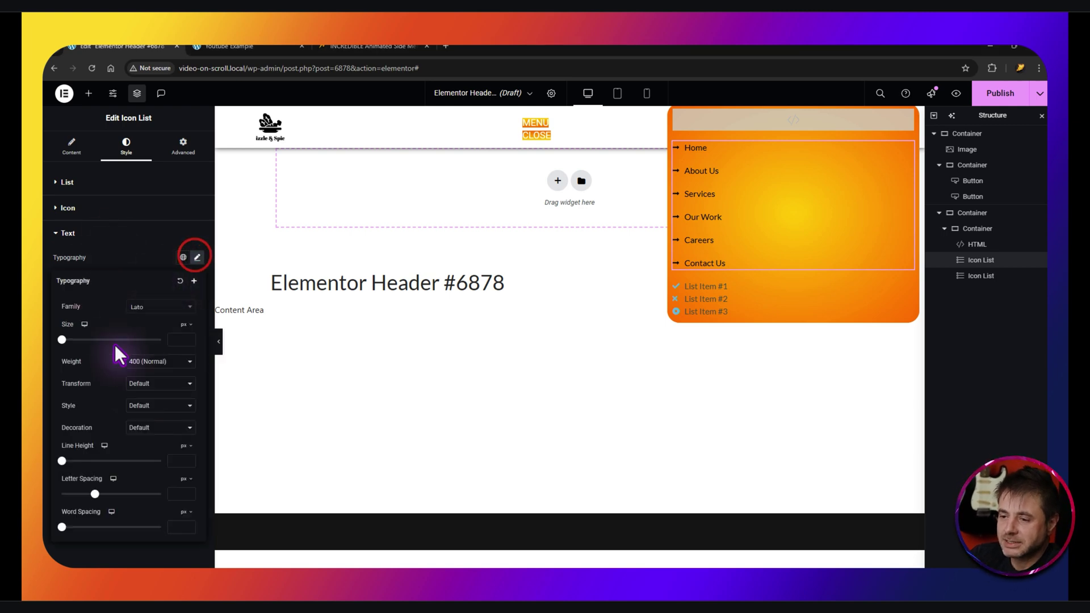
left_click(177, 340)
type("48")
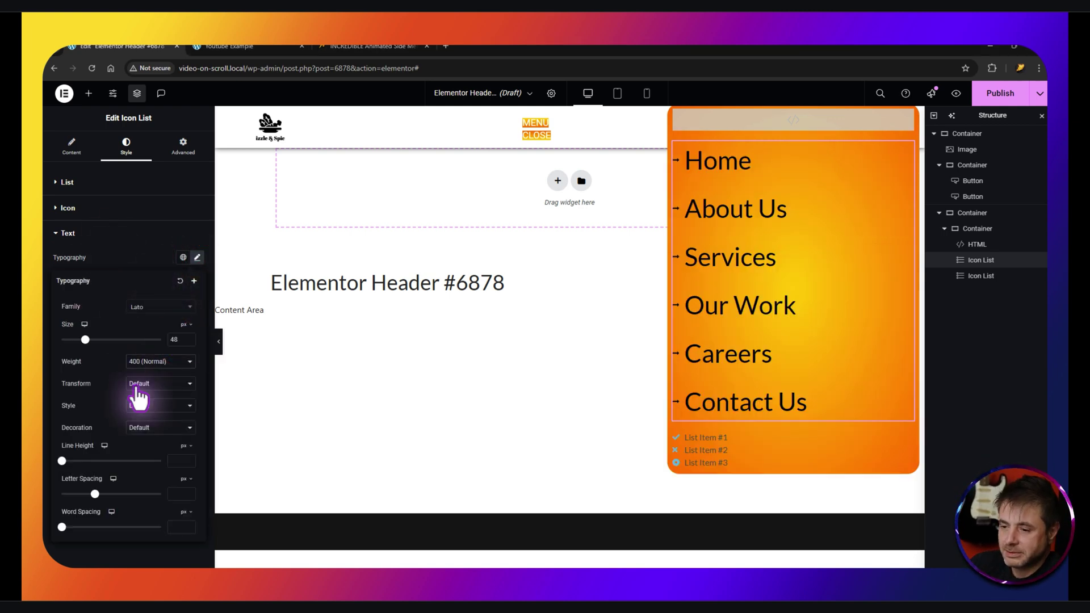
left_click(136, 387)
left_click(130, 408)
key("ctrl+z")
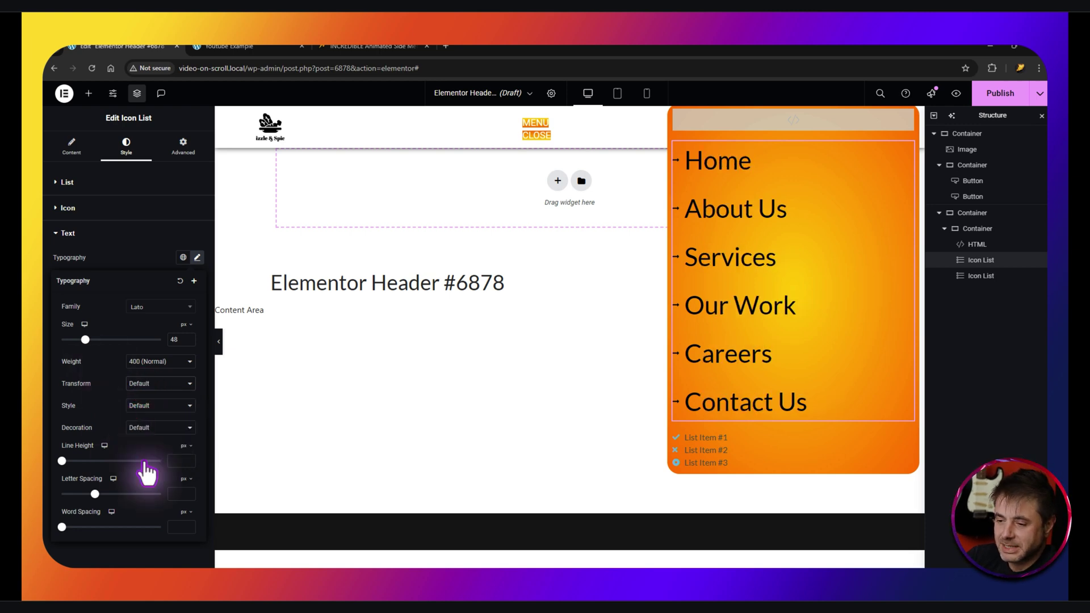
Set the list text's line height to 1 em and its letter spacing to -0.04 em
left_click(182, 460)
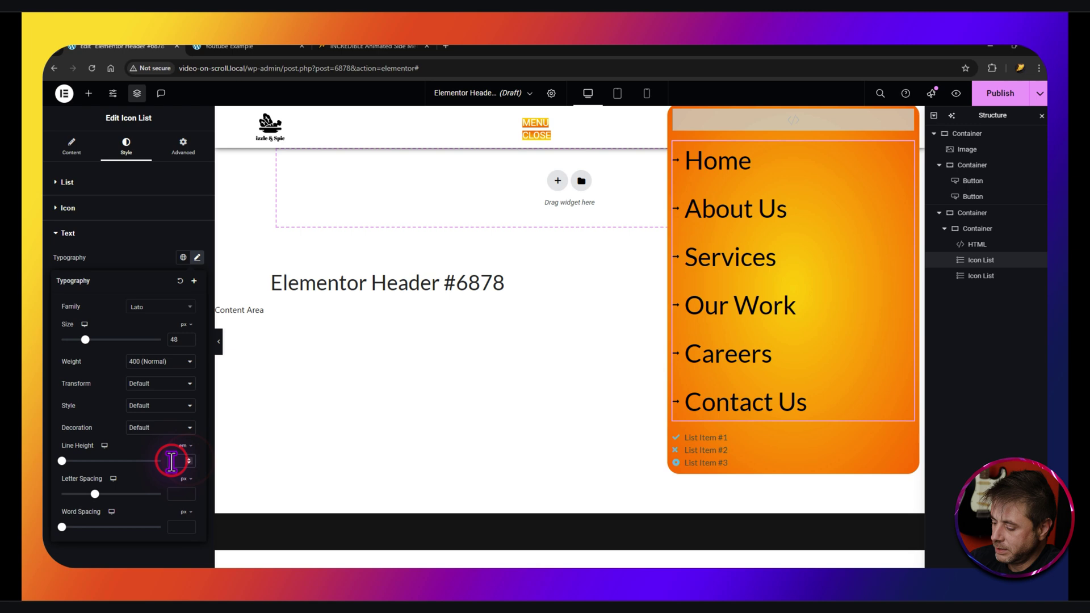
type("1")
left_click(186, 513)
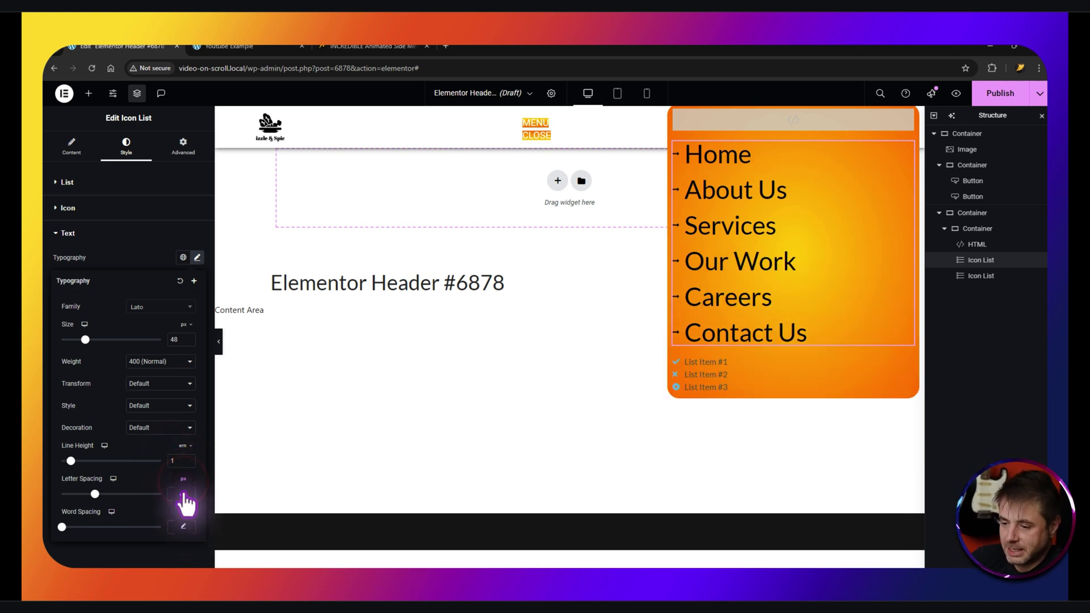
left_click(183, 492)
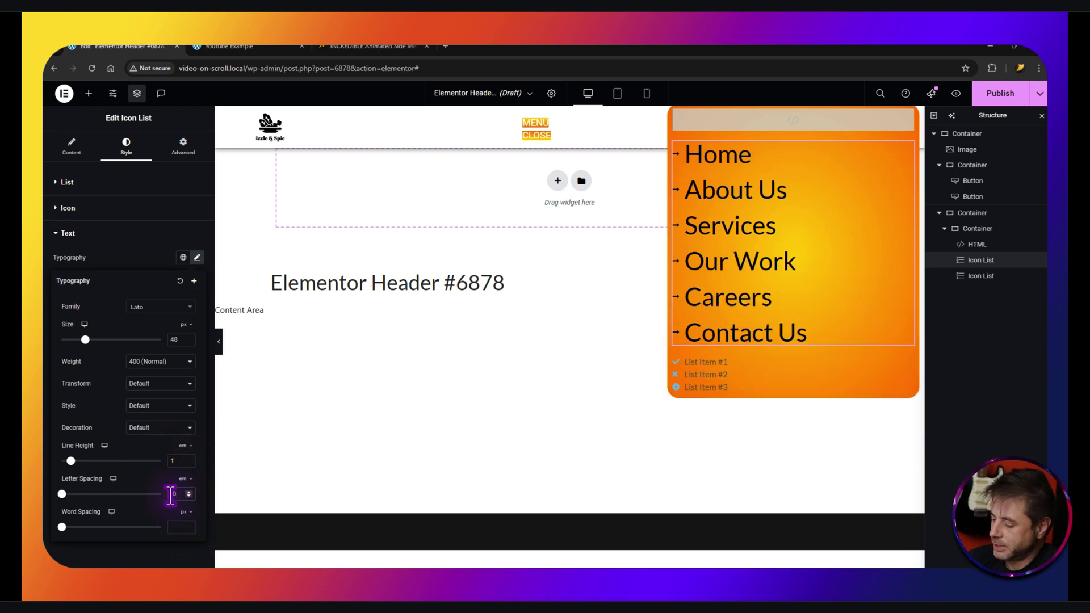
type("-0.04")
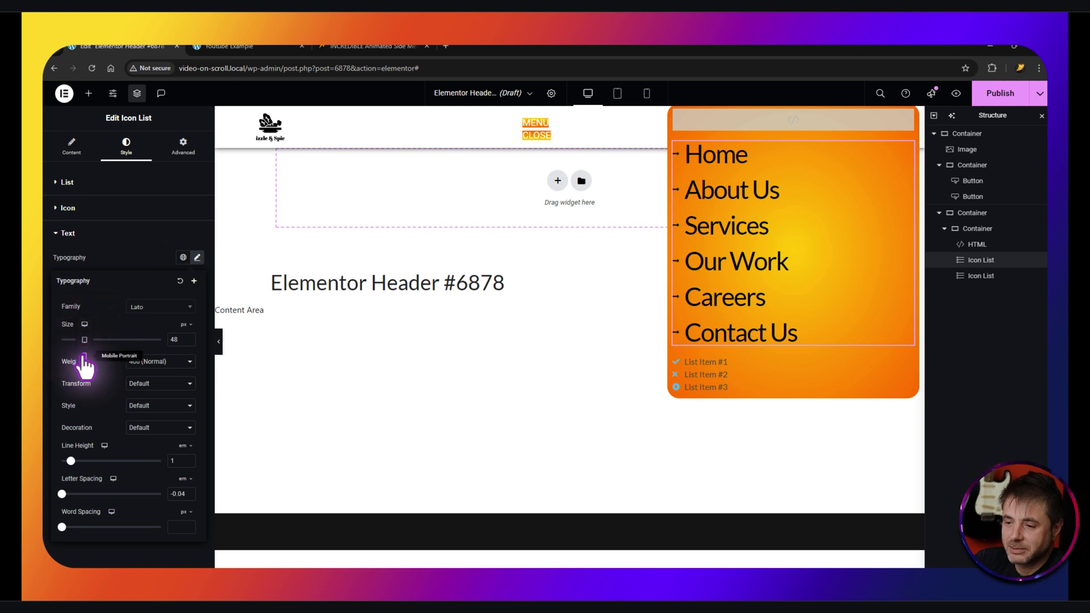
Reduce the first Icon List's text size for the mobile portrait view
left_click(84, 357)
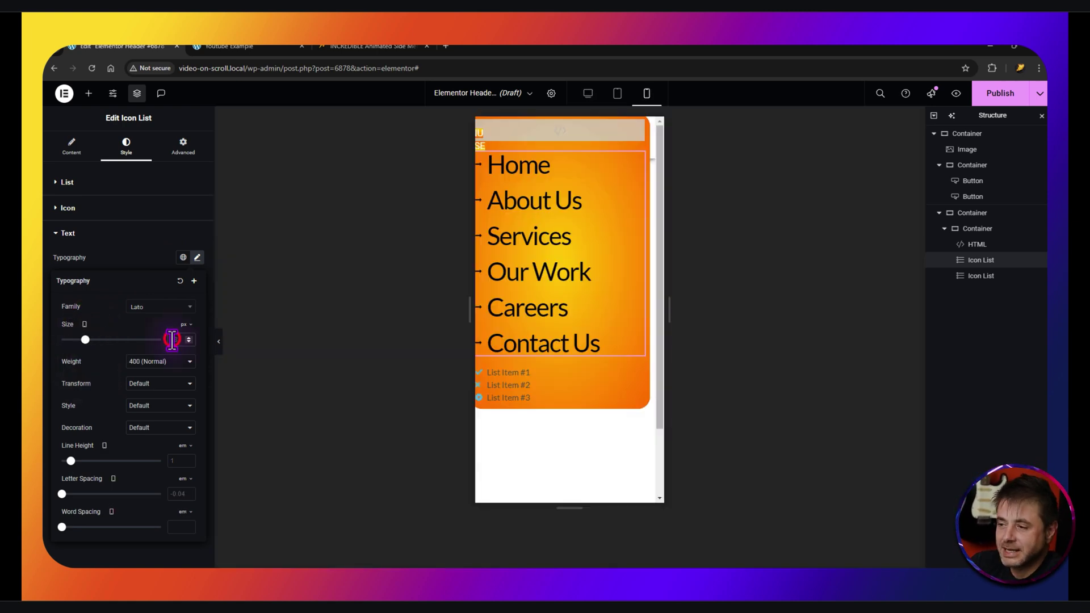
left_click(980, 260)
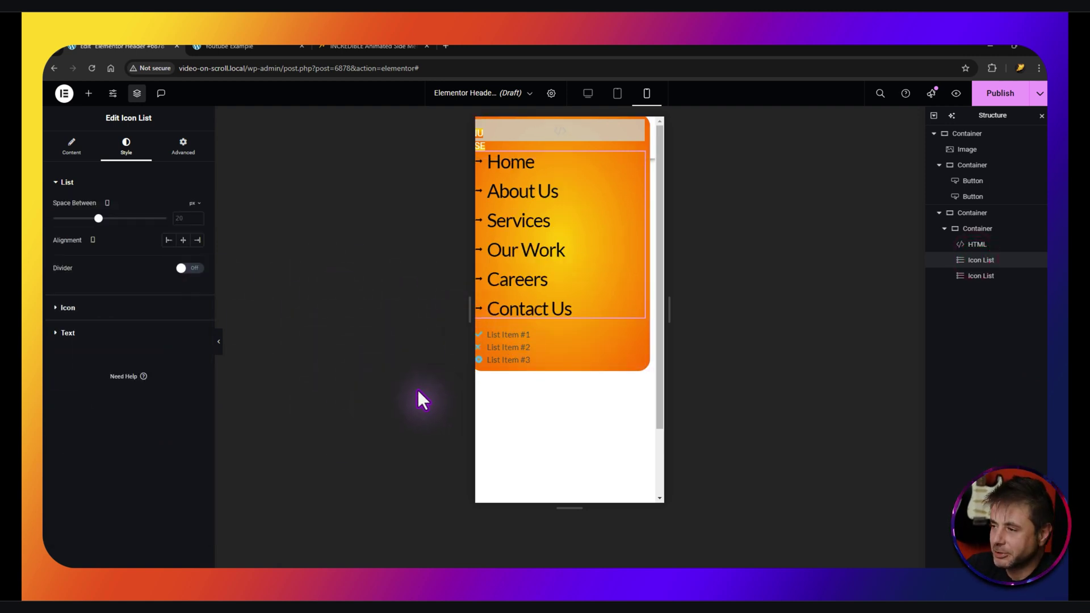
Set the outer menu container's mobile width to the custom value calc(100% - 20px) and return to the desktop view
left_click(955, 216)
left_click(83, 149)
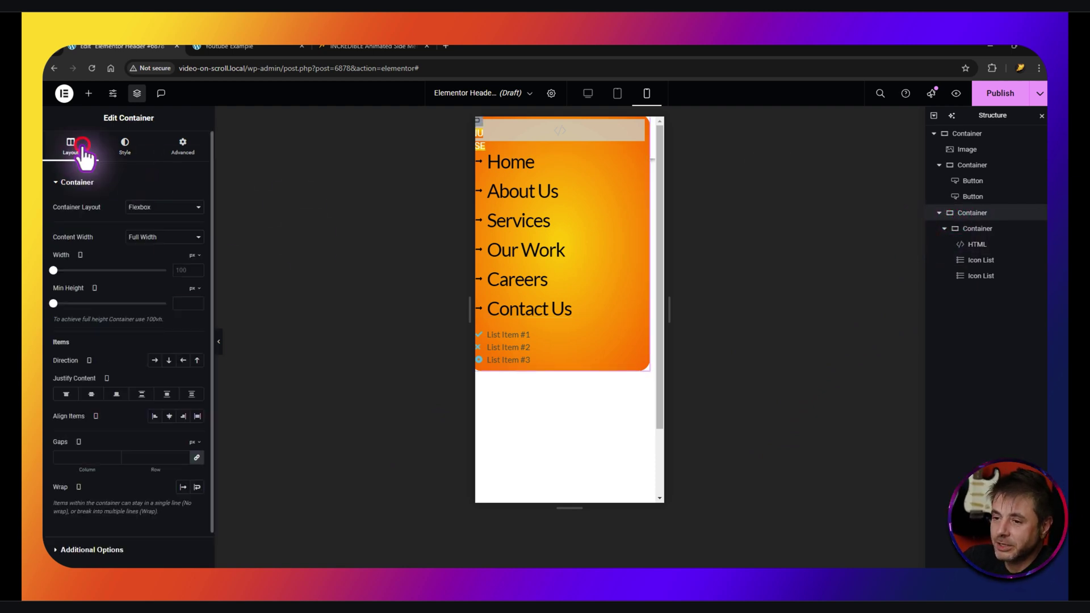
left_click(193, 255)
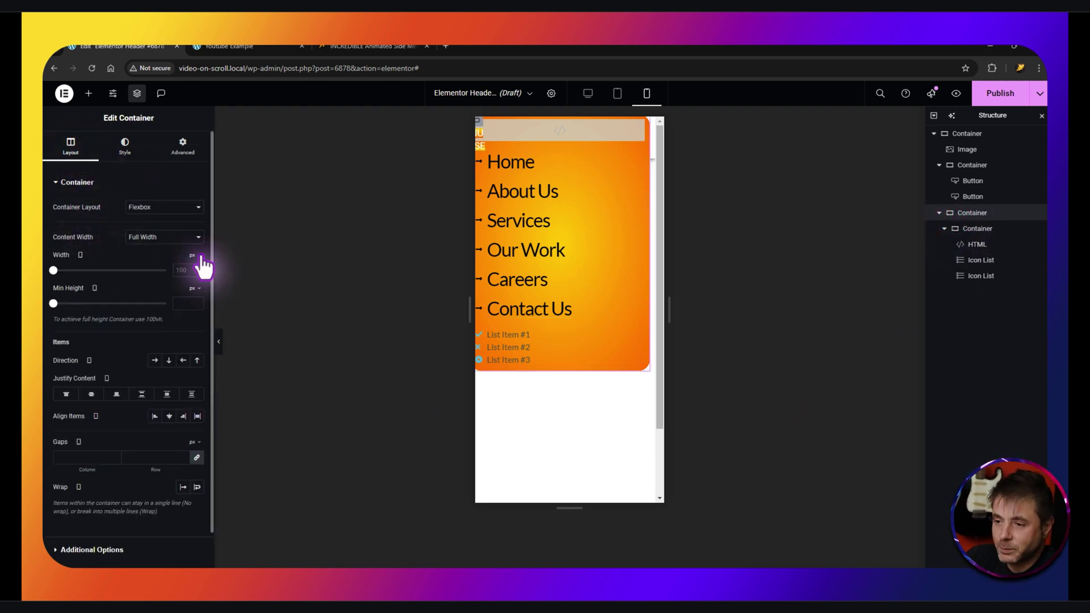
left_click(193, 336)
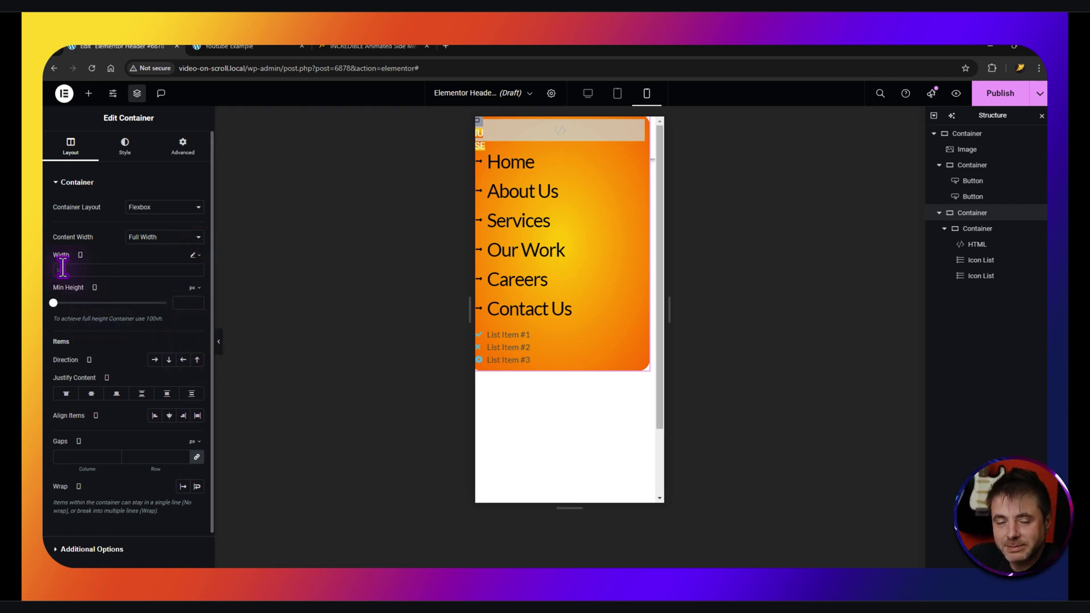
left_click(152, 269)
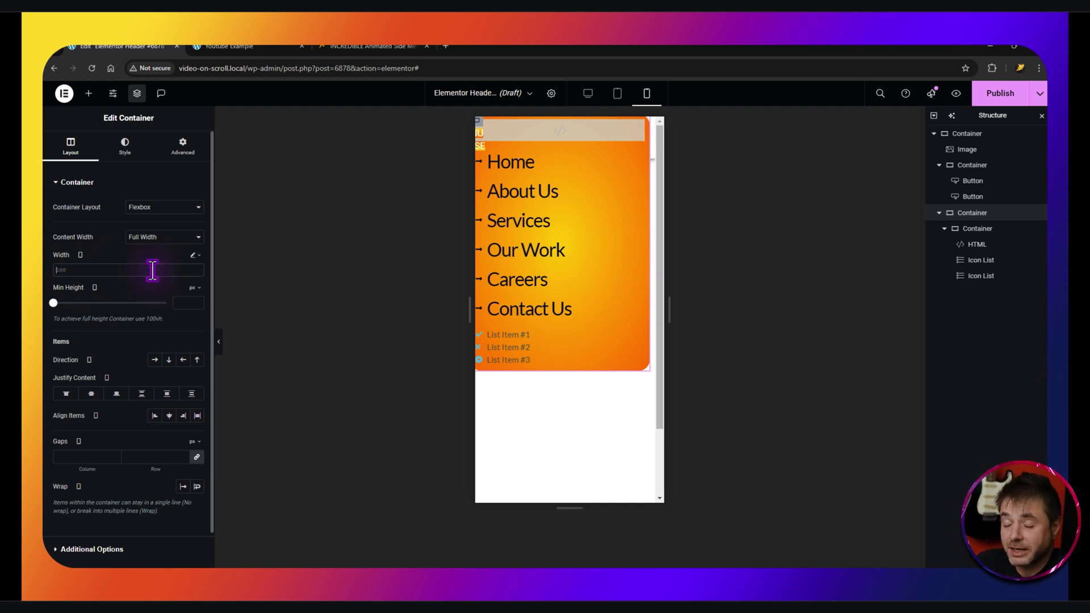
type("calc(100% - 20px)")
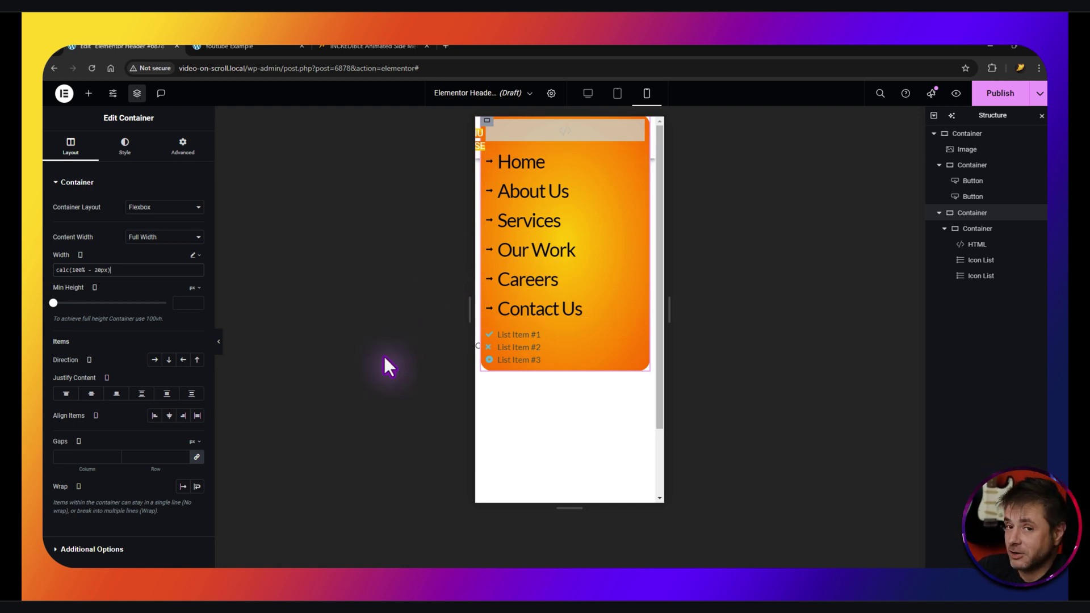
key("ctrl+shift+m")
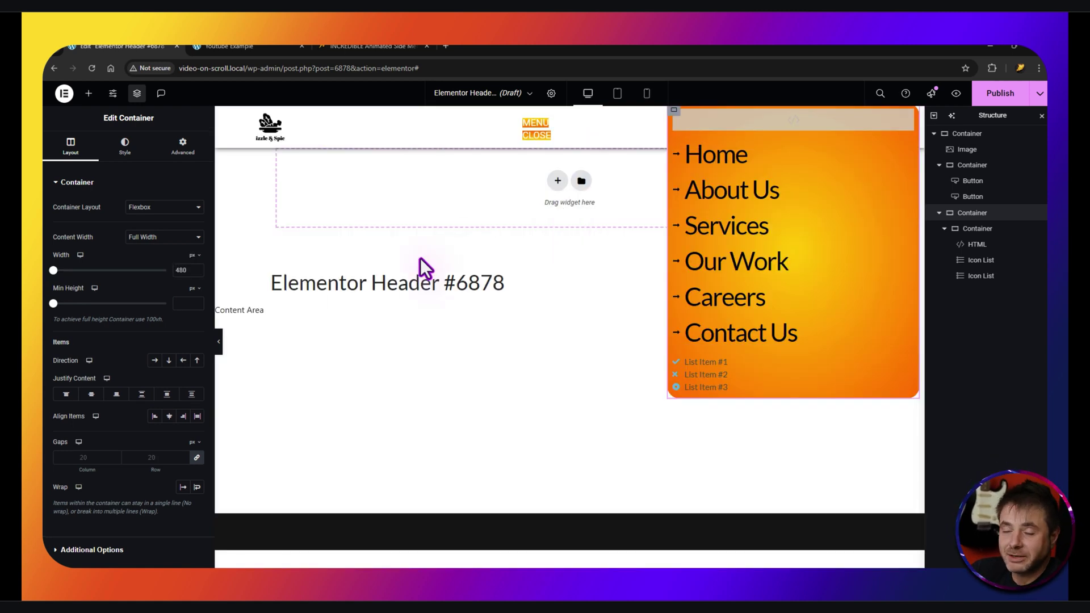
Remove List Item #3 and List Item #2 from the second Icon List and open List Item #1 for editing
left_click(985, 280)
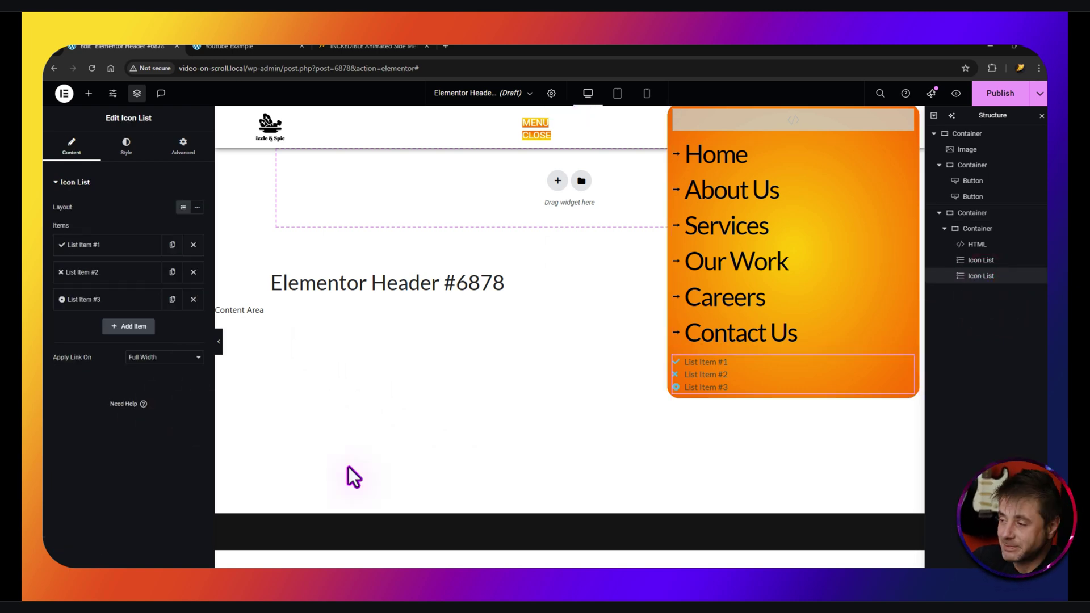
left_click(193, 299)
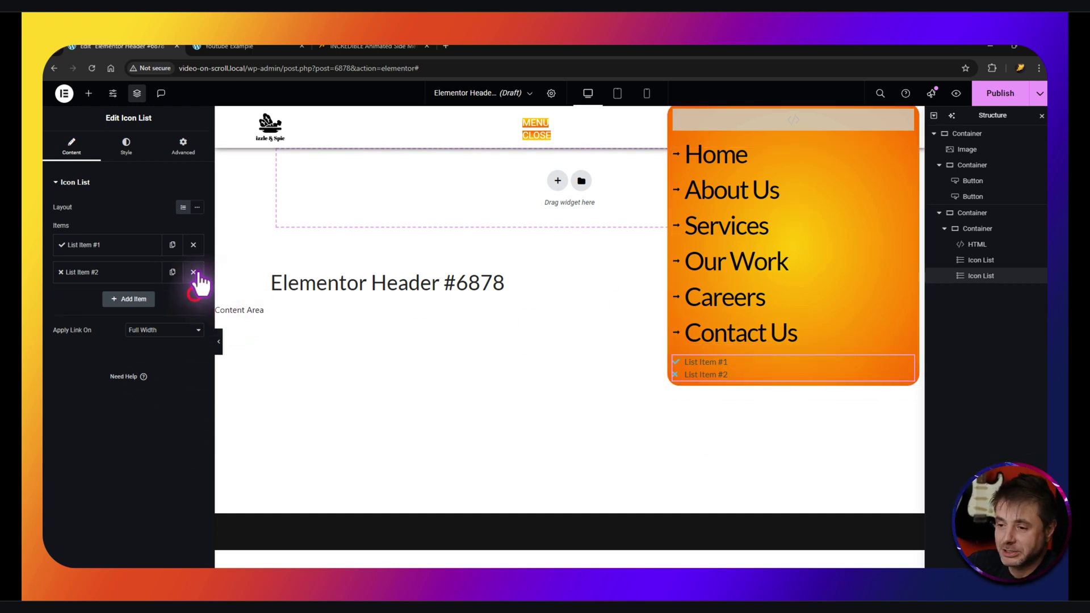
left_click(193, 272)
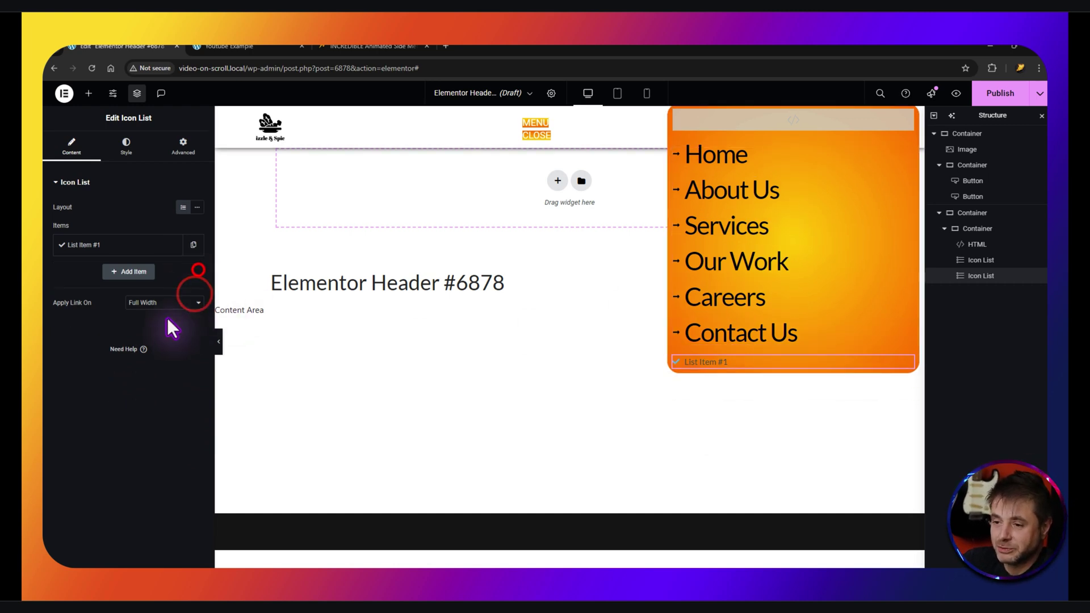
left_click(85, 245)
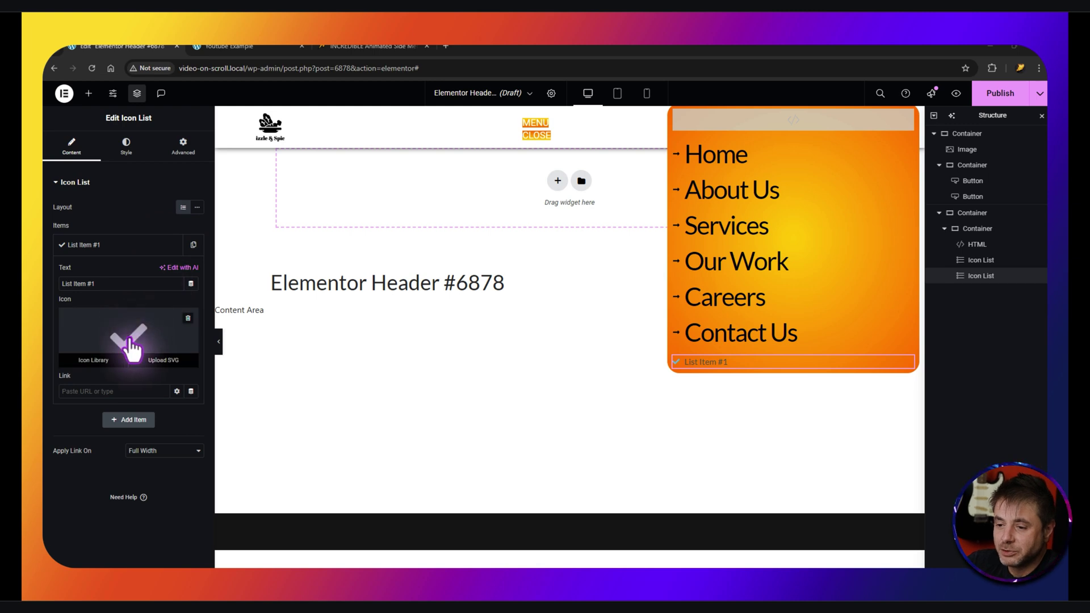
Remove the icon from the second Icon List's List Item #1 and rename the item Facebook
left_click(188, 318)
left_click_drag(116, 283, 45, 287)
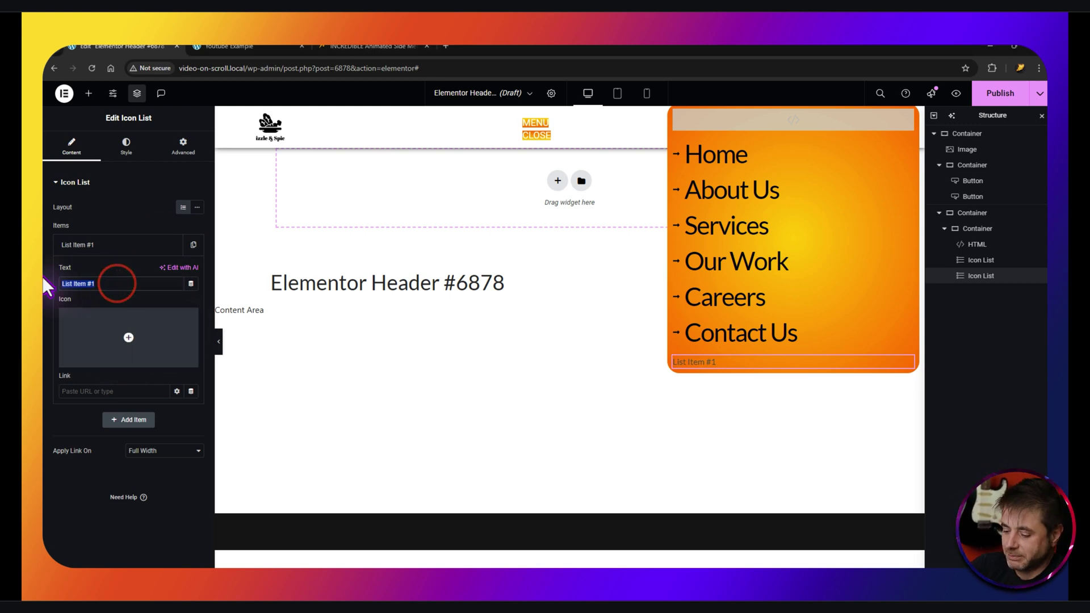
type("Facebook")
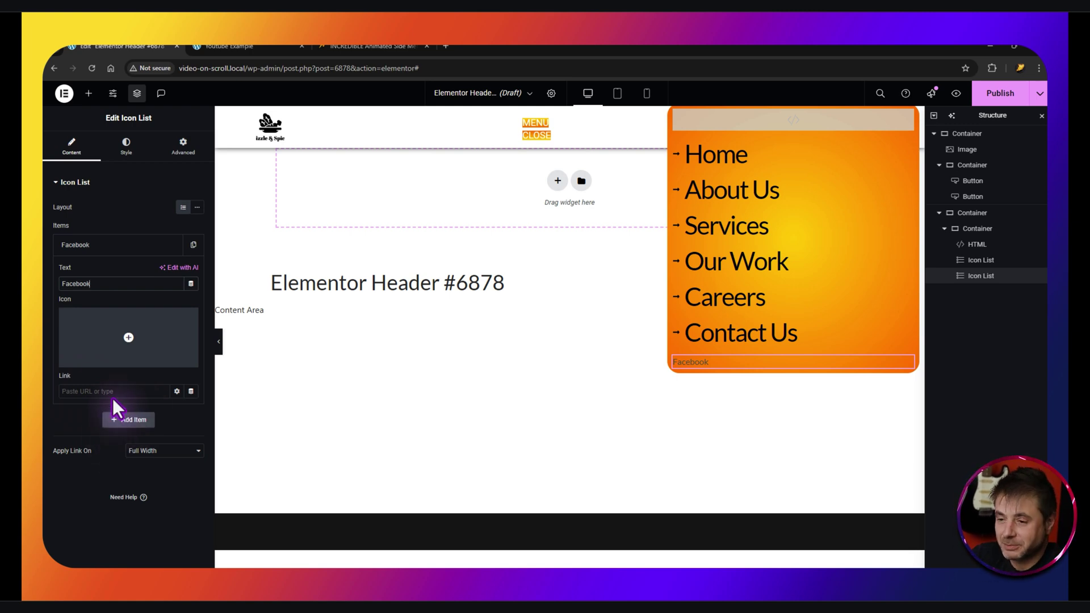
Duplicate the Facebook item until the second Icon List has four items, all collapsed
left_click(120, 419)
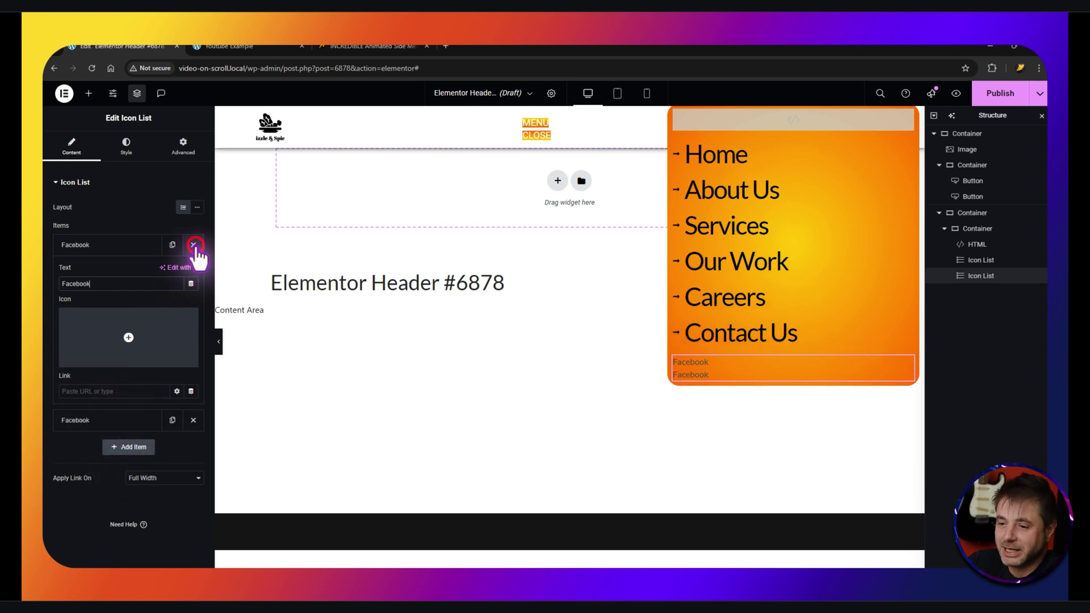
left_click(193, 245)
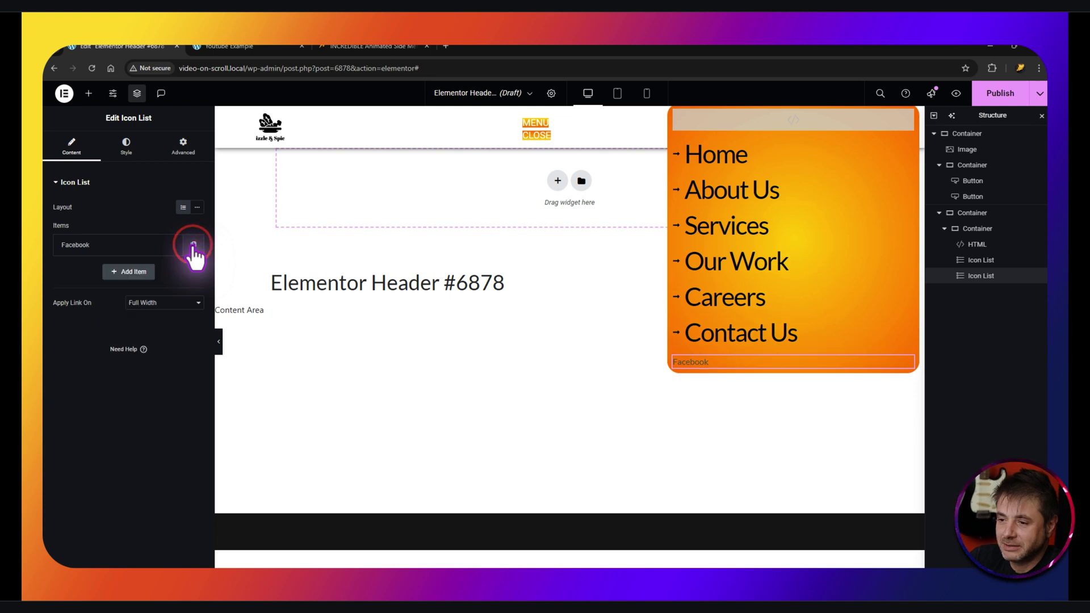
left_click(172, 245)
left_click(172, 272)
left_click(172, 299)
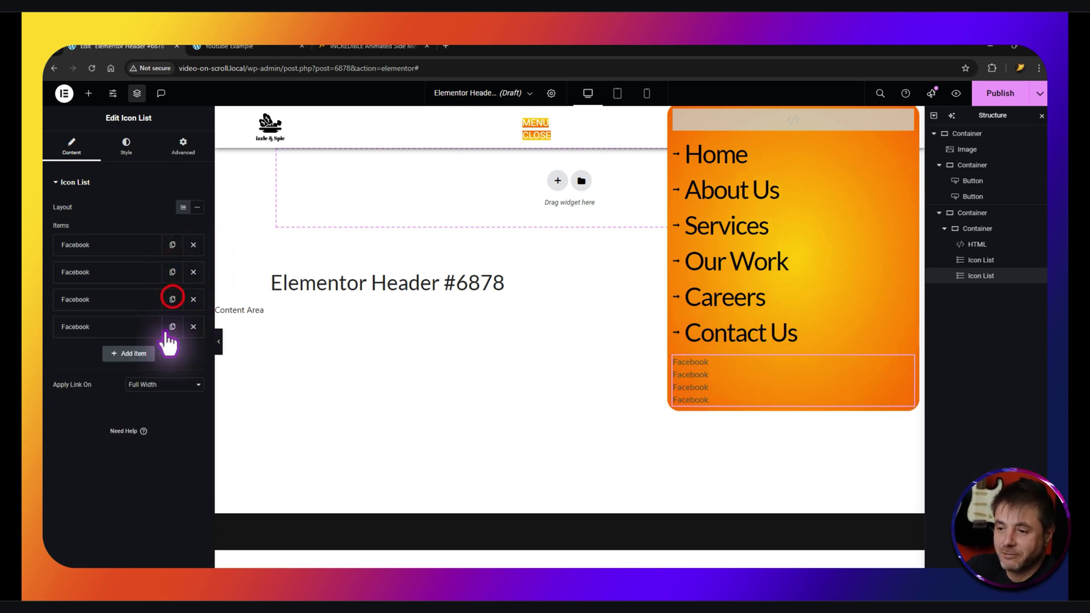
Rename the three duplicated Facebook items Instagram, Youtube and LinkedIn, in that order
left_click(111, 272)
double_click(106, 310)
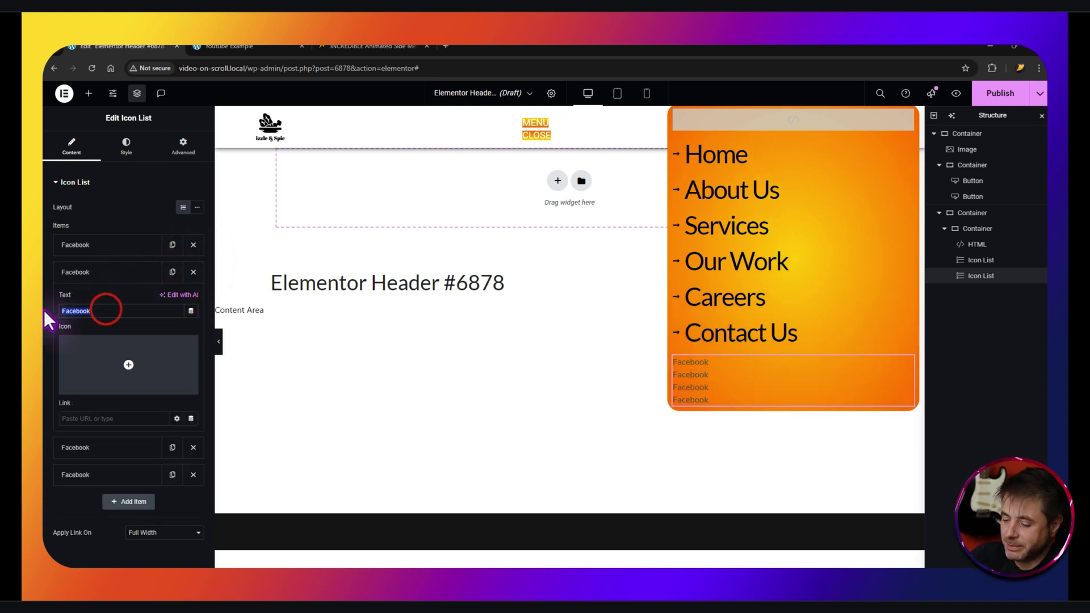
type("Instagram")
left_click(112, 299)
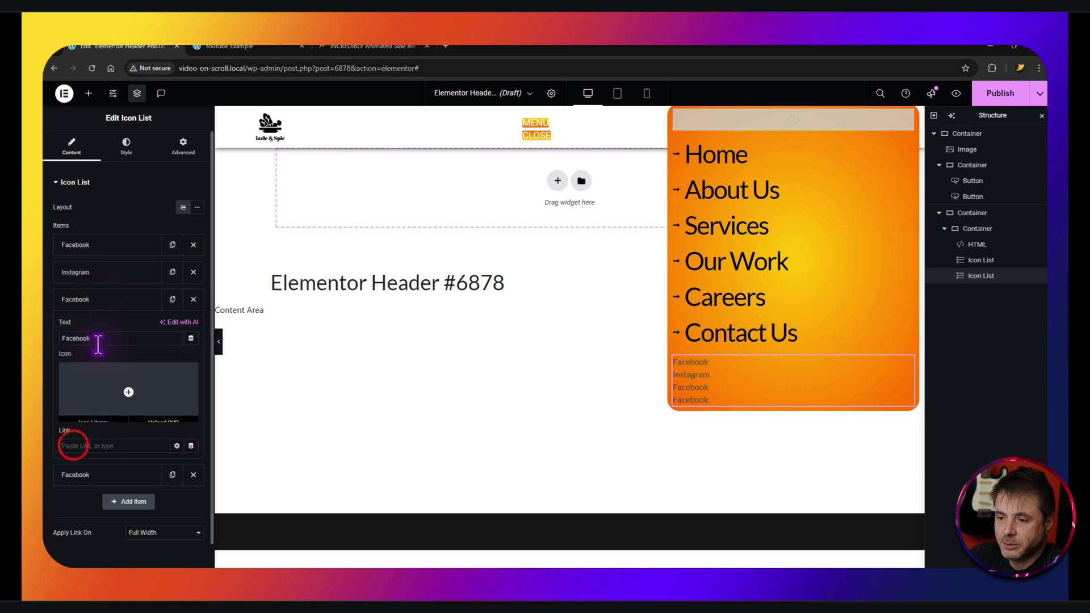
double_click(106, 338)
type("Youtube")
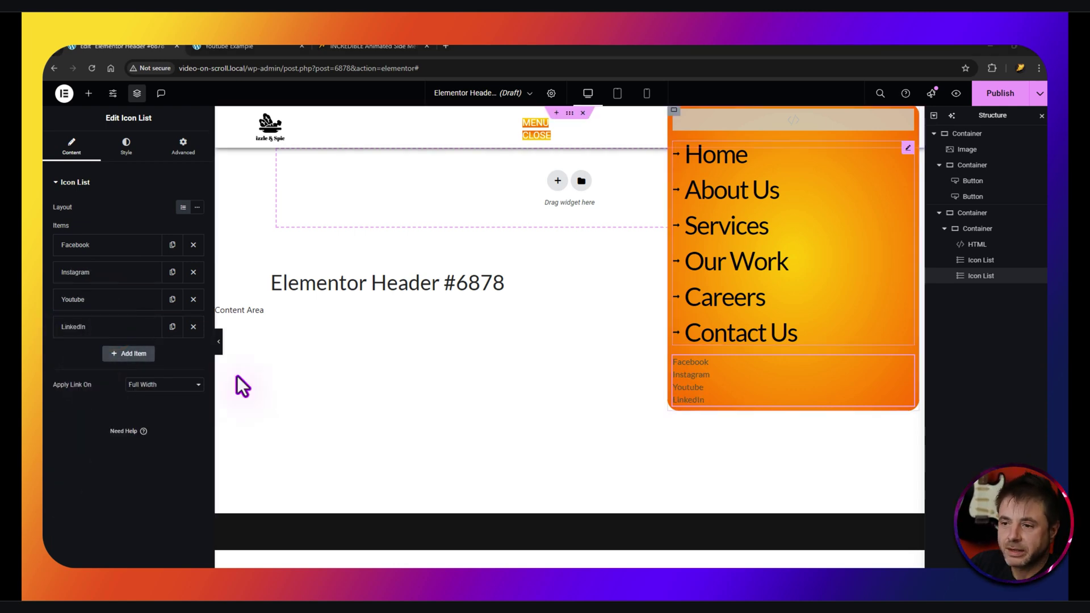
Set the social list's space between items to 7 px and its icon color to black
left_click(126, 147)
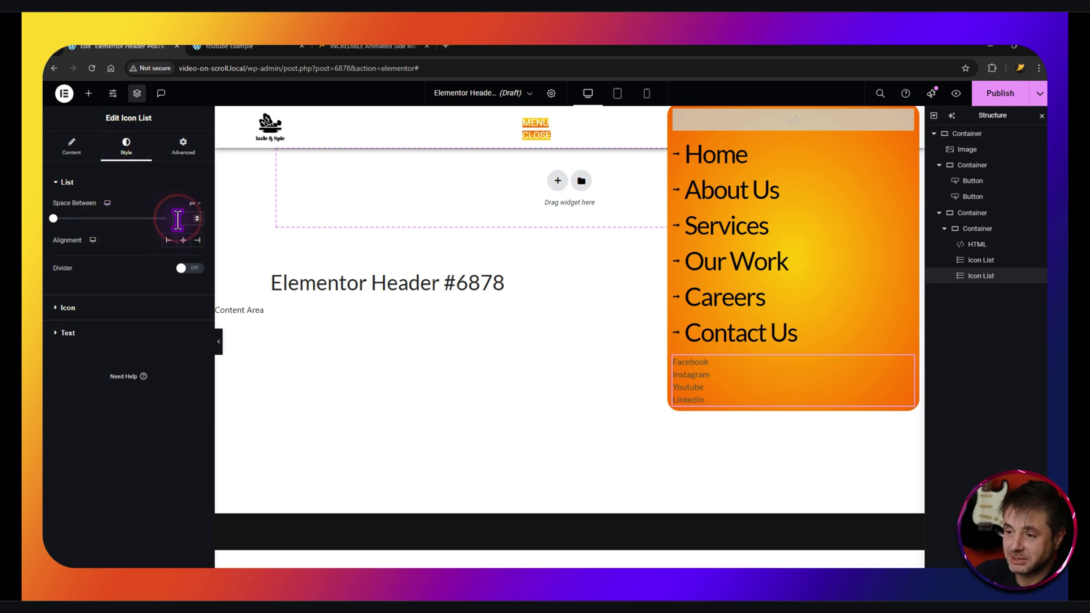
type("7")
left_click(97, 308)
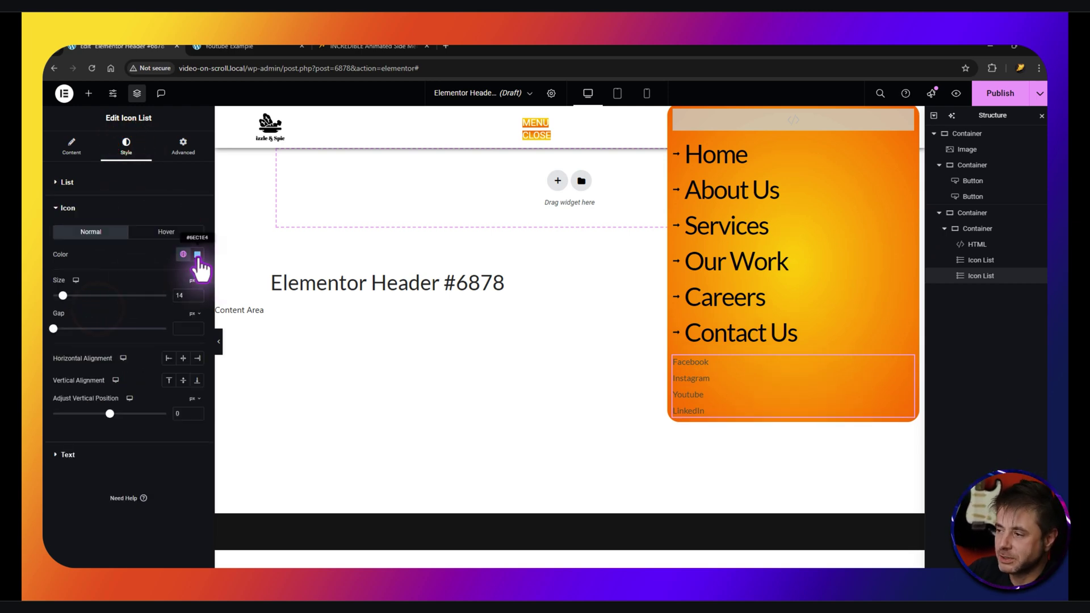
left_click(197, 254)
left_click(174, 320)
left_click(77, 291)
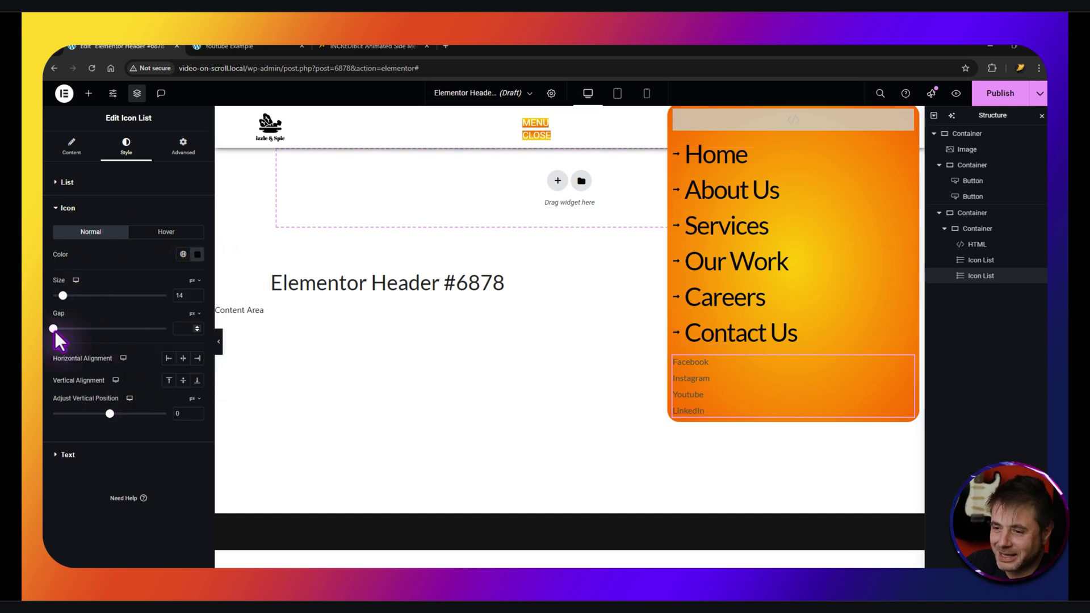
Set the social list's text color to black and its text size to 18 px
left_click(65, 454)
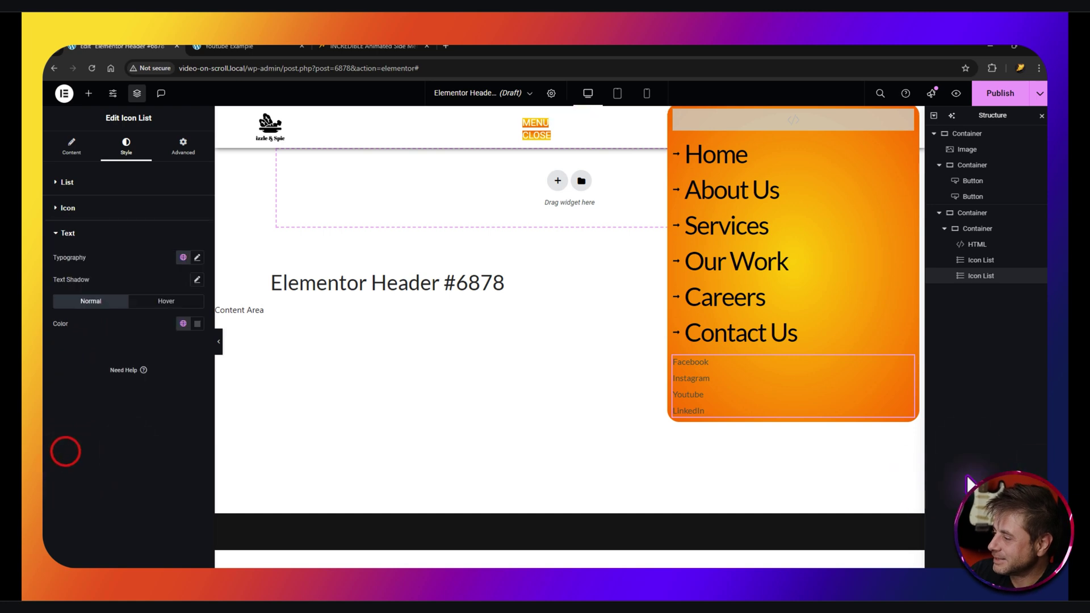
left_click(197, 323)
left_click(197, 323)
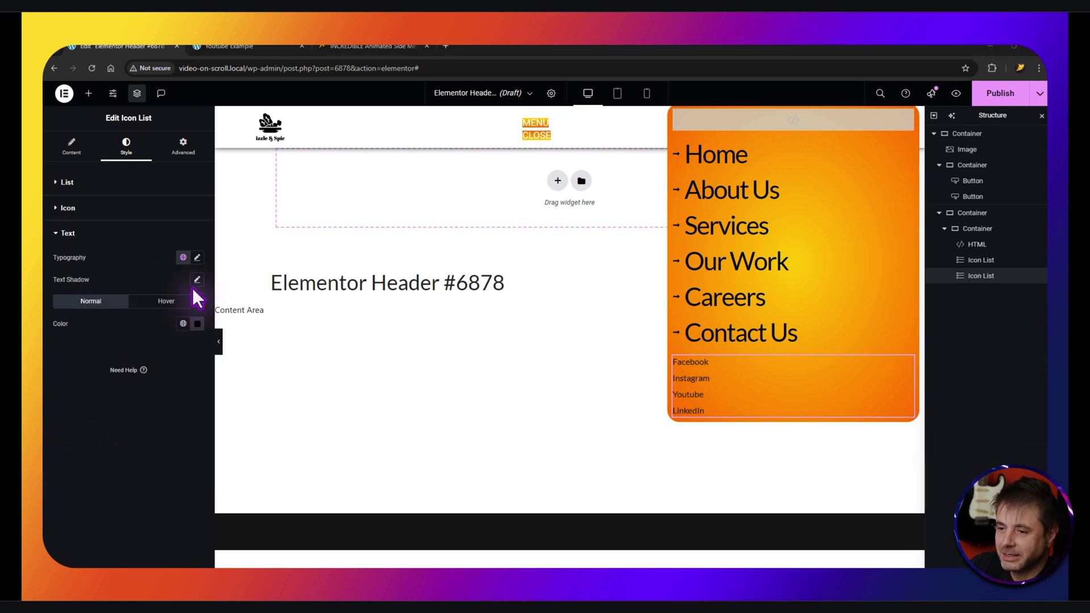
left_click(196, 258)
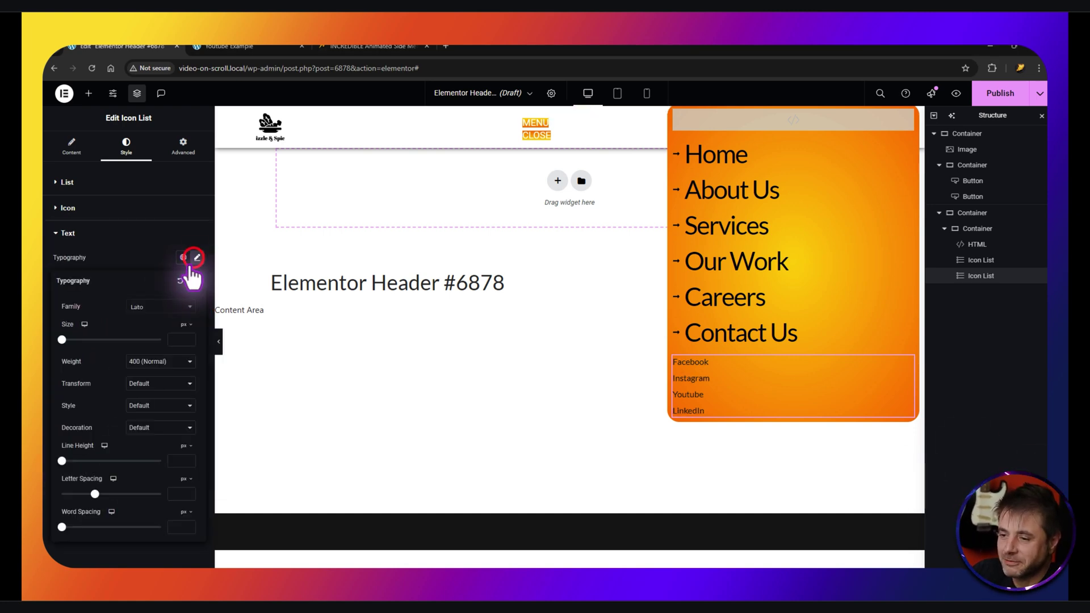
left_click(172, 339)
type("18")
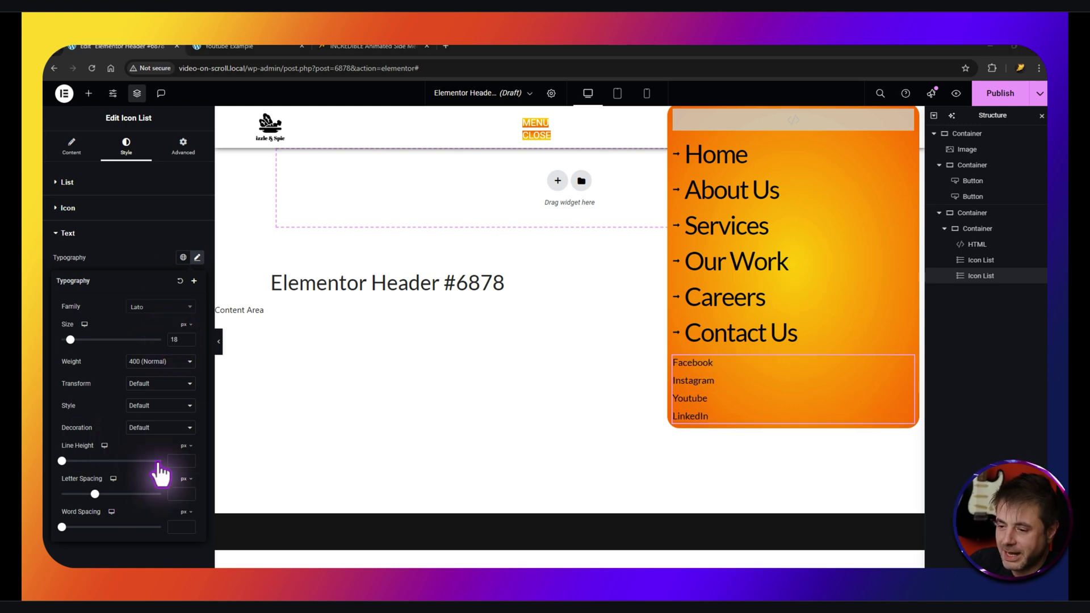
Set the social list text's line height to 1.3 em and tighten its letter spacing in em units
left_click(183, 447)
left_click(183, 461)
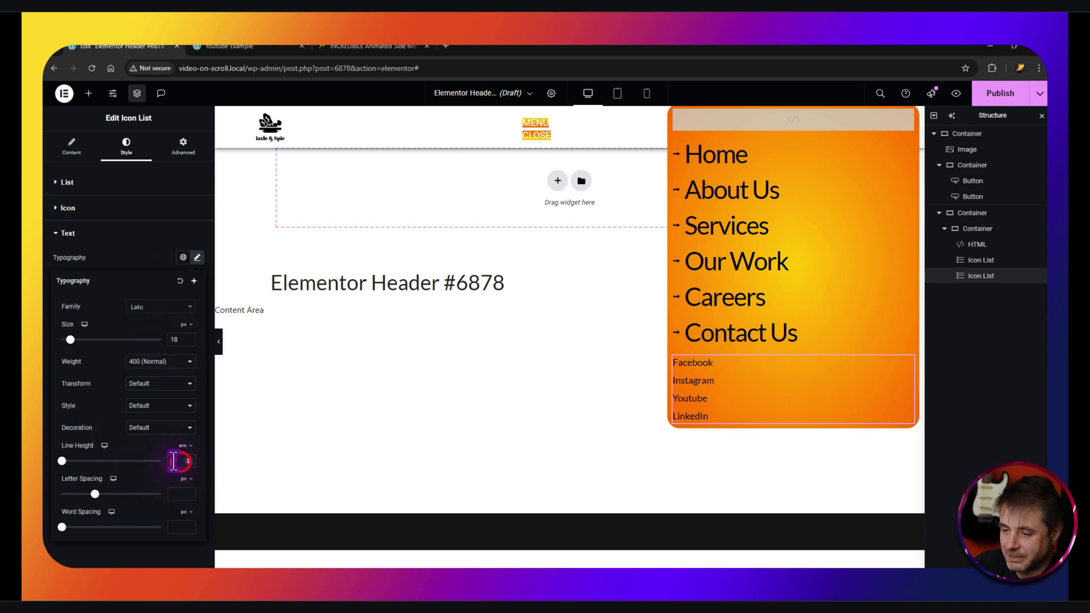
left_click(174, 460)
type("1.6")
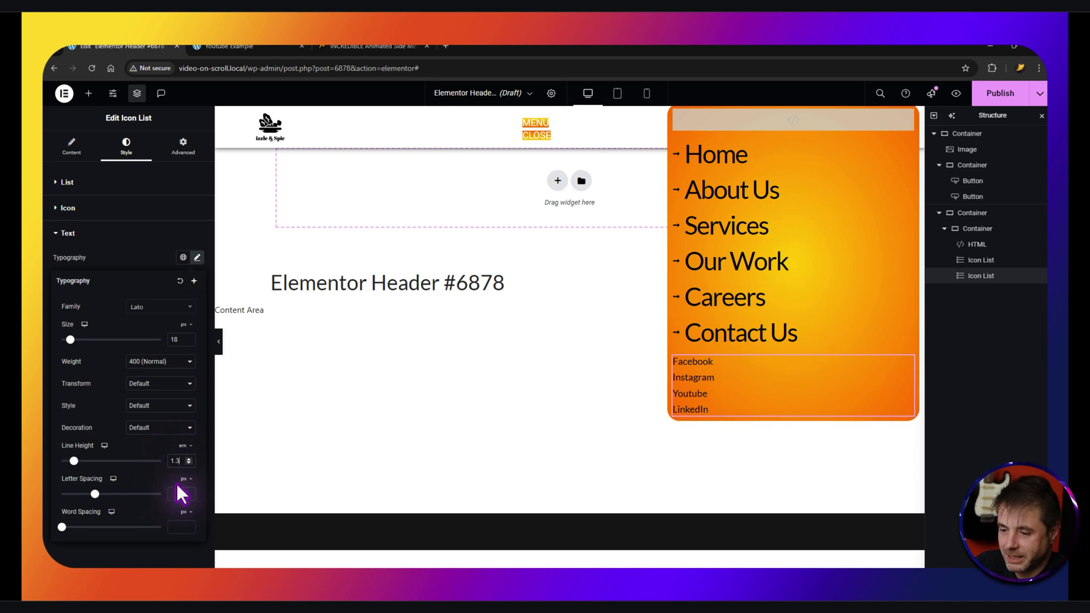
left_click(183, 494)
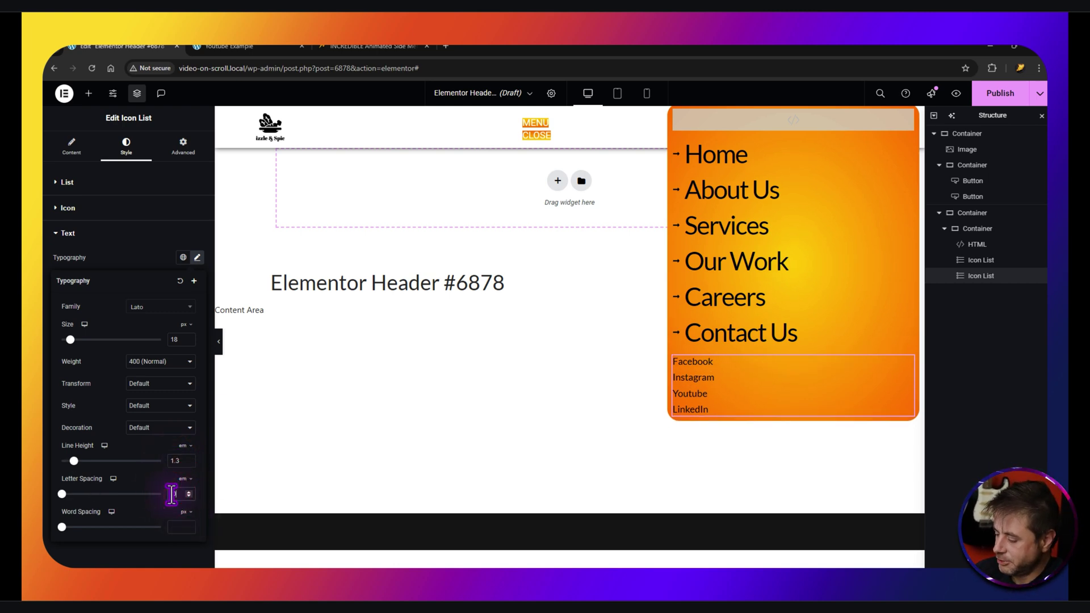
left_click(68, 232)
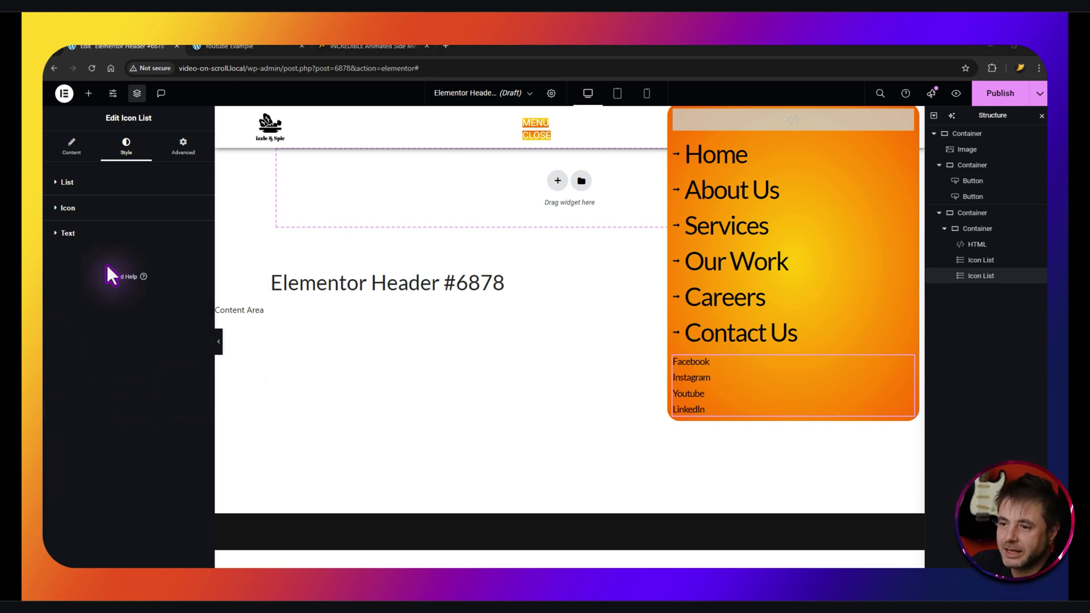
Unlink the social list's margin values and set its top margin to 55 px
left_click(179, 153)
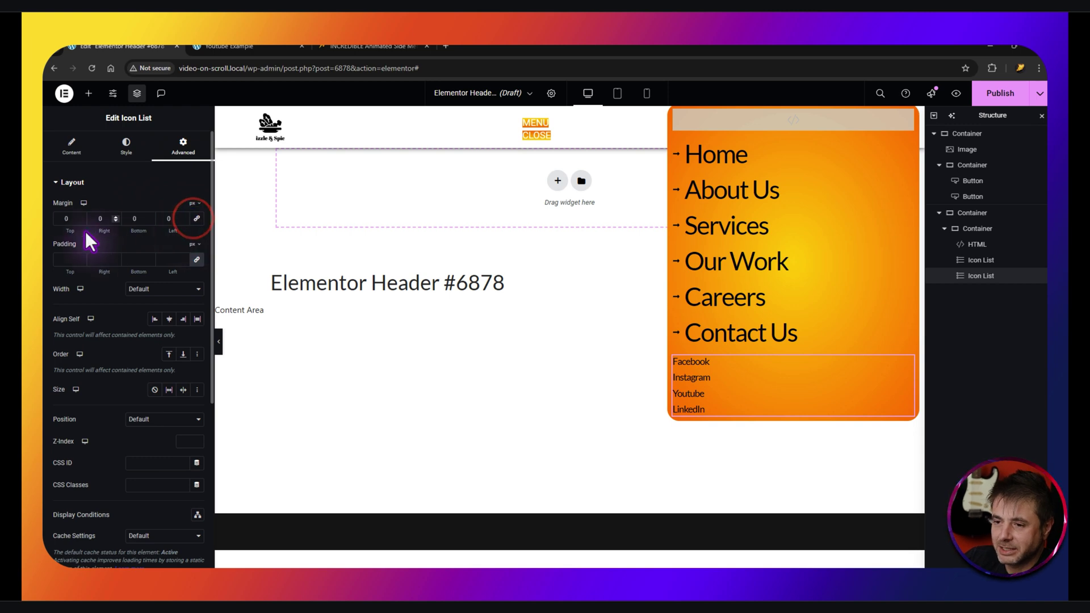
left_click(62, 220)
type("55")
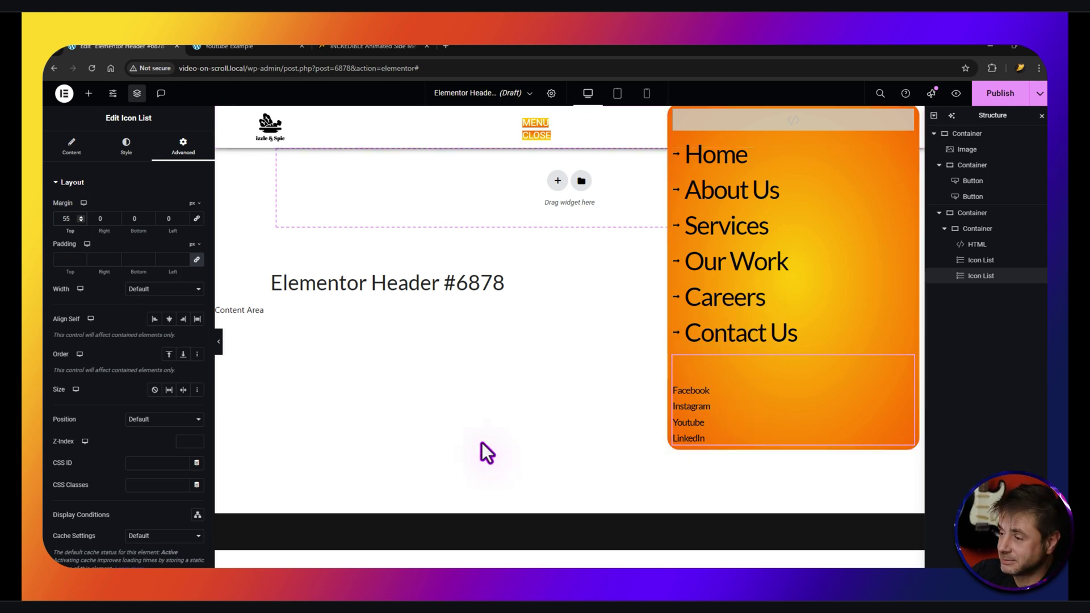
Copy the class name reboot-side-menu-social from the tutorial blog post and assign it as the social Icon List's CSS class
scroll(86, 435, "down", 1)
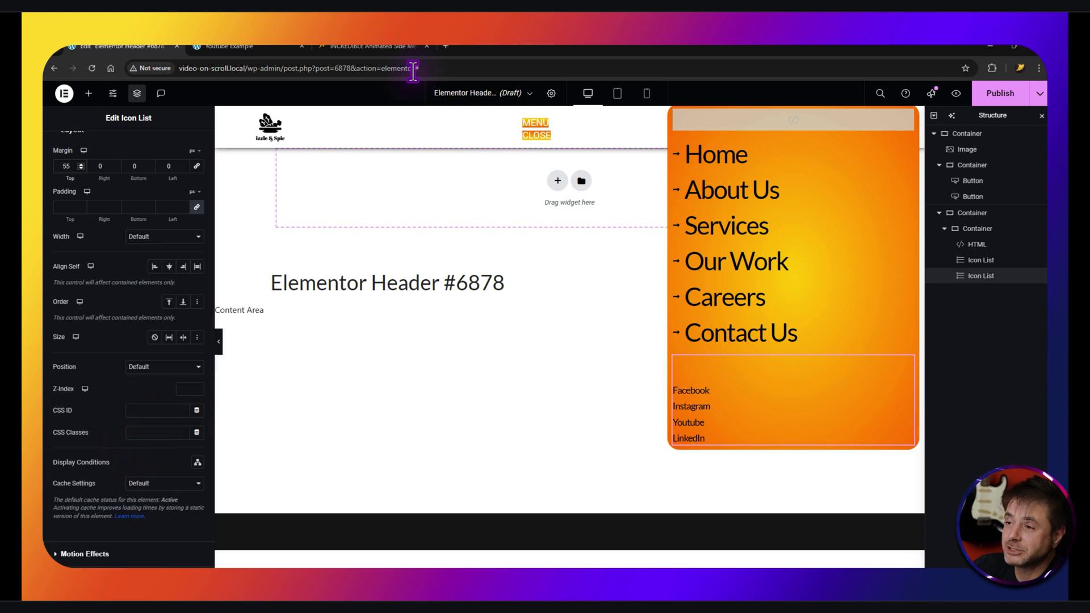
left_click(390, 46)
left_click(125, 46)
left_click(369, 47)
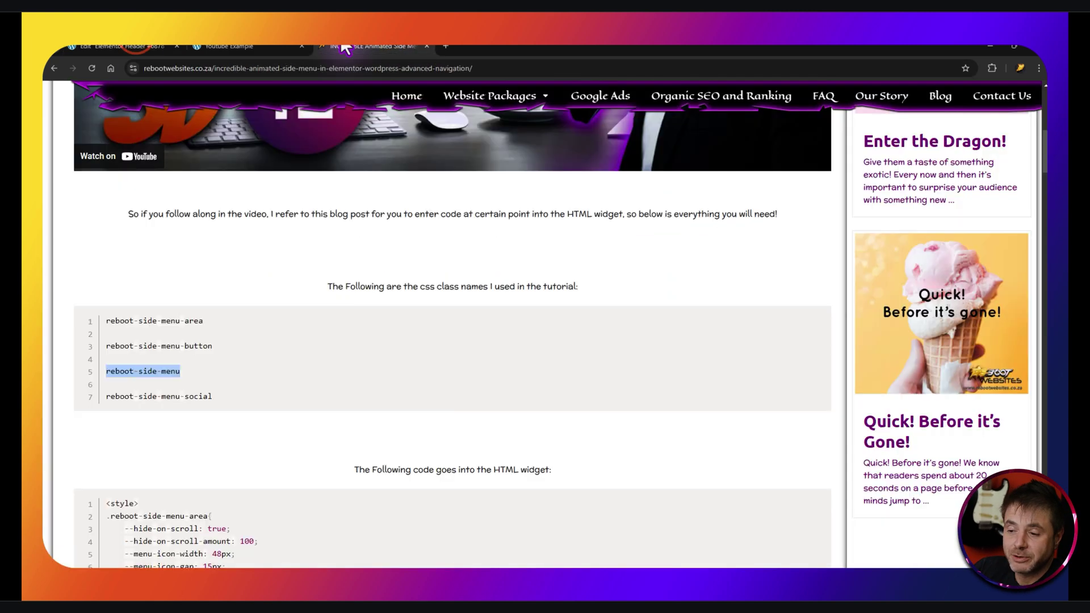
left_click_drag(215, 396, 109, 397)
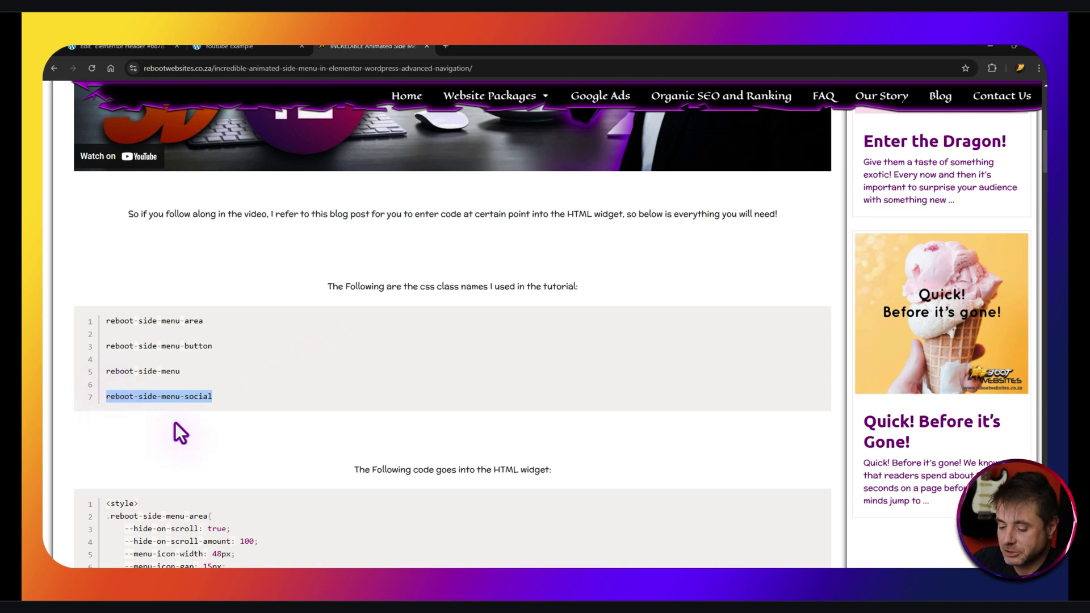
left_click(125, 46)
type("reboot-side-menu-social")
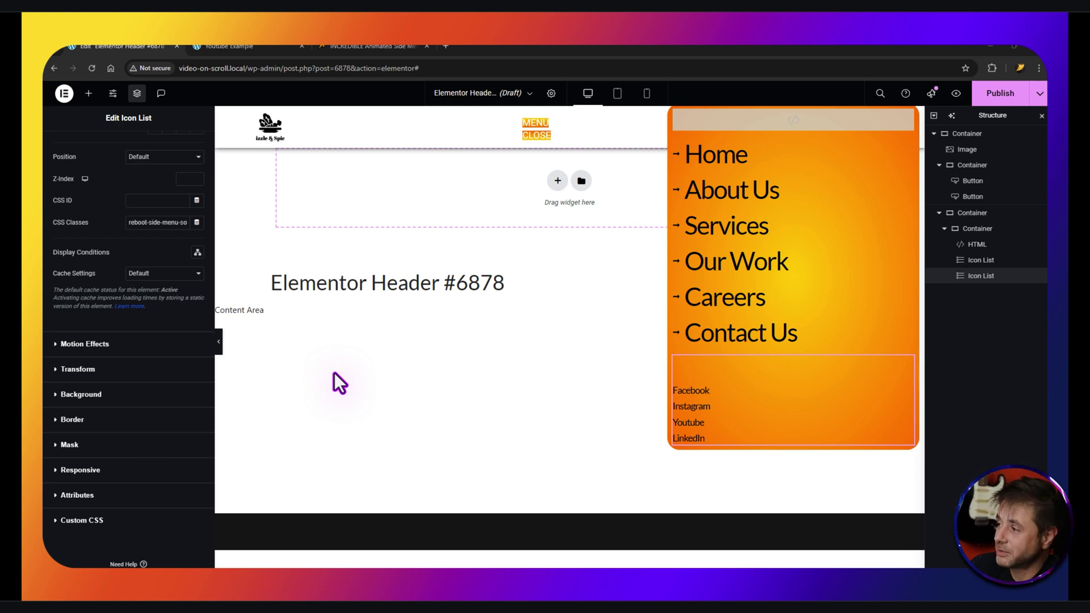
Copy the HTML widget code from the tutorial blog post and paste it into the HTML widget in the menu container
left_click(978, 245)
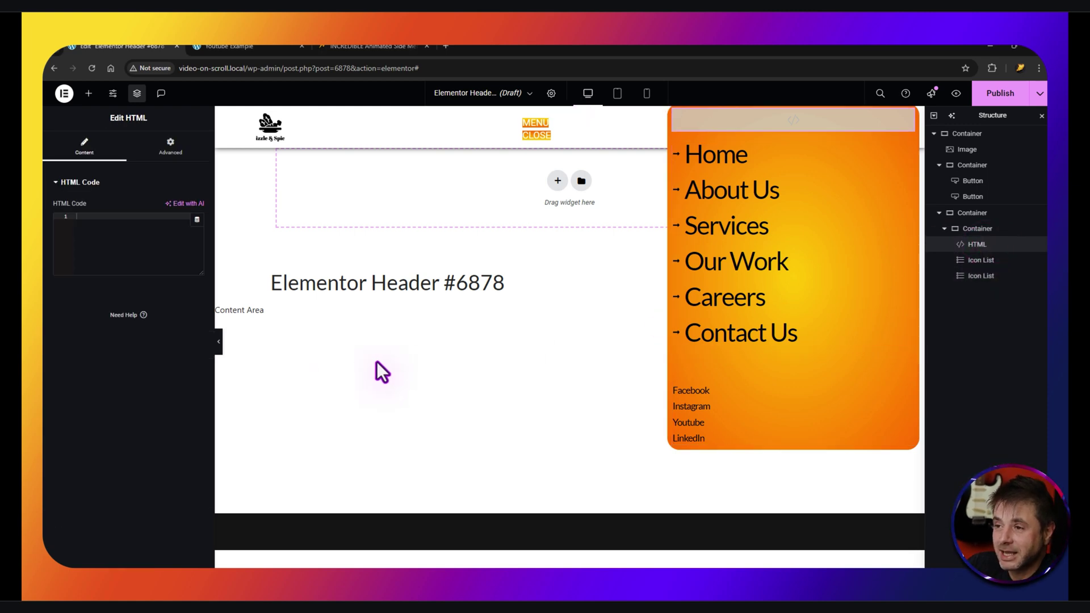
left_click(347, 47)
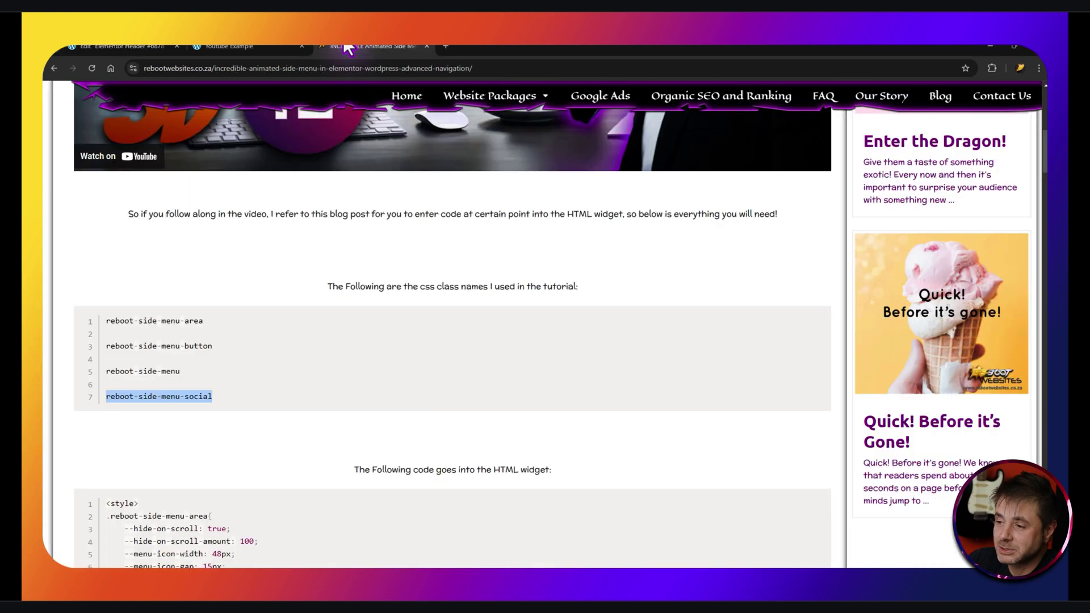
scroll(472, 343, "down", 5)
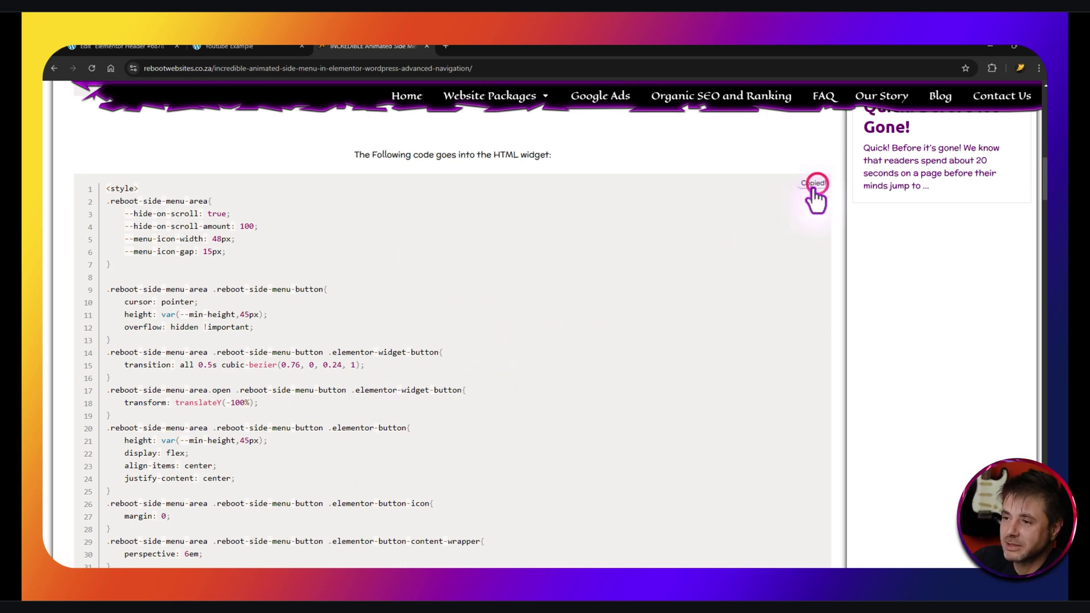
left_click(122, 46)
left_click(132, 242)
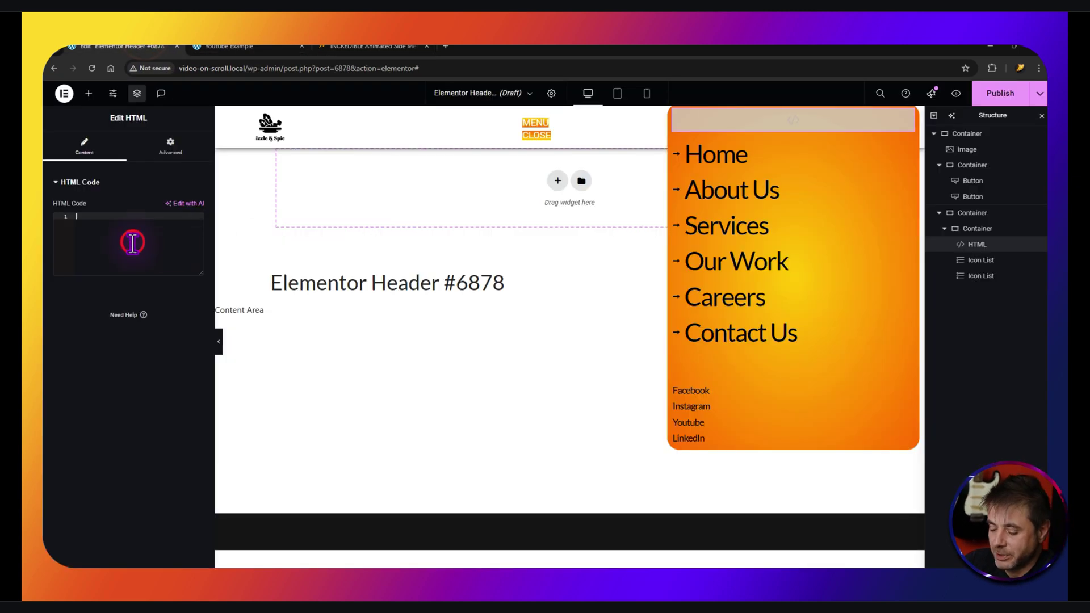
key("ctrl+v")
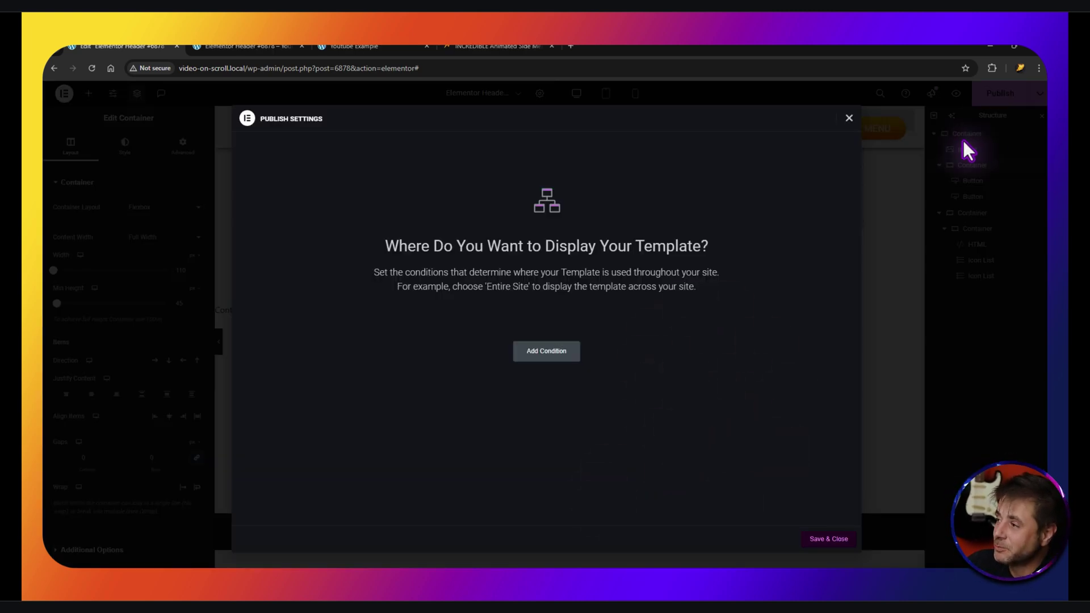
Publish the header with the display condition Include Entire Site and test the MENU button in the preview page
left_click(553, 353)
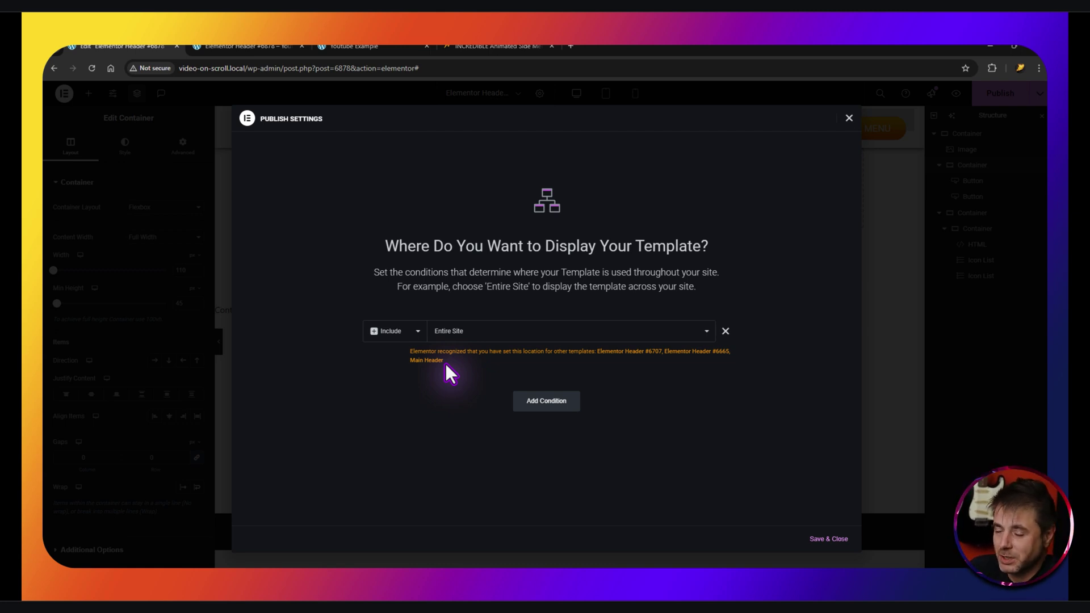
left_click(832, 538)
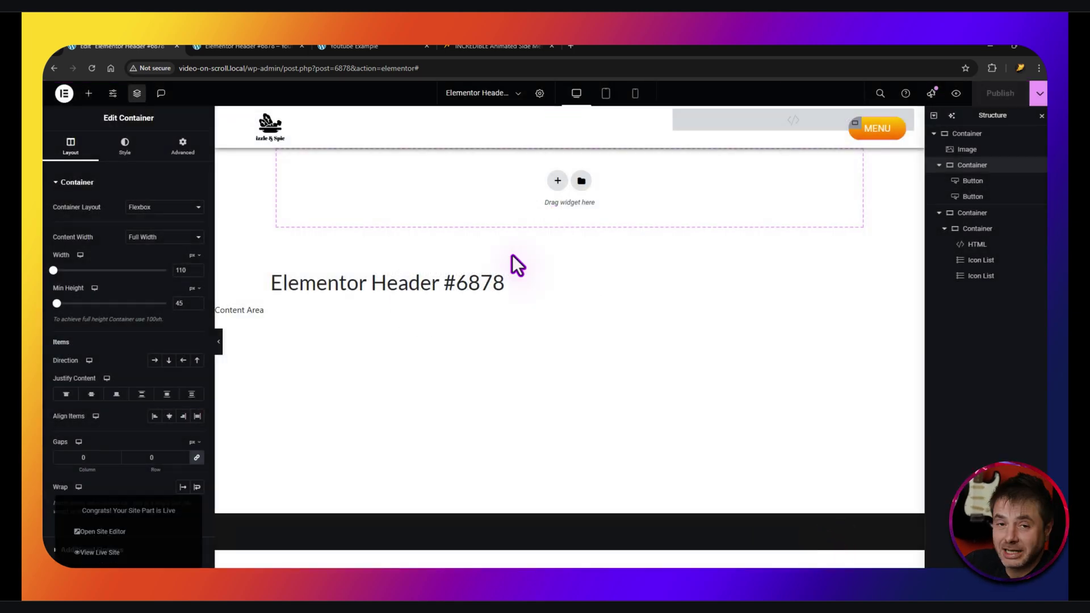
key("ctrl+Tab")
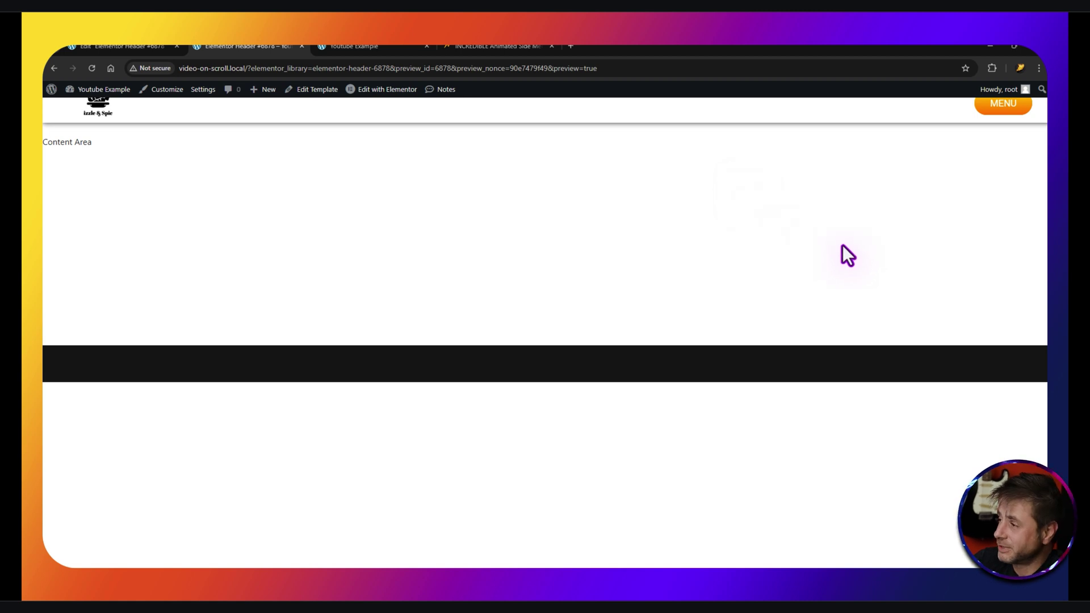
left_click(1000, 108)
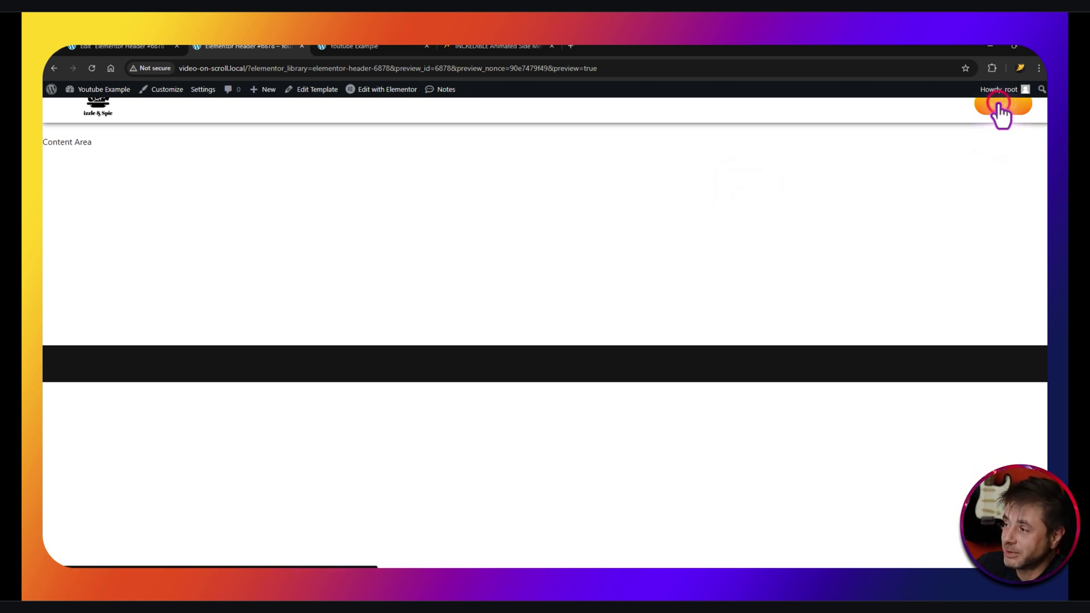